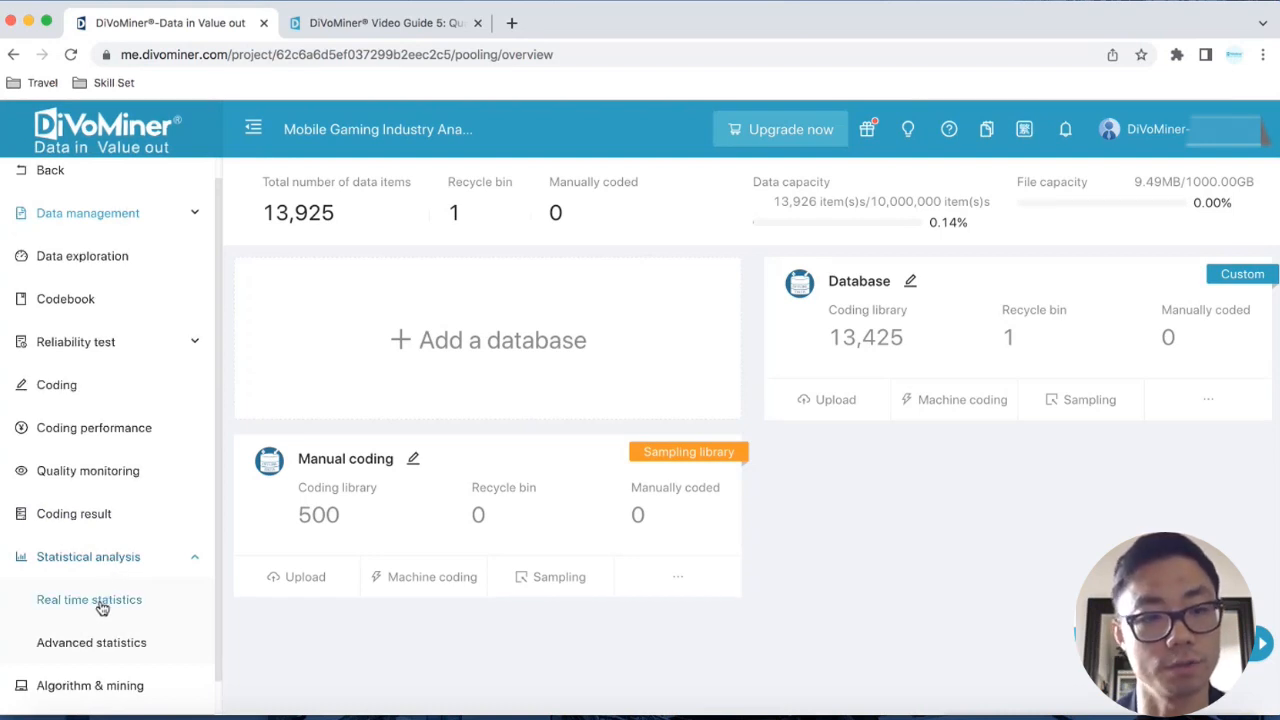
# Open the project's real time statistics, view the most popular gaming companies chart, and start a new chart.
pyautogui.click(100, 606)
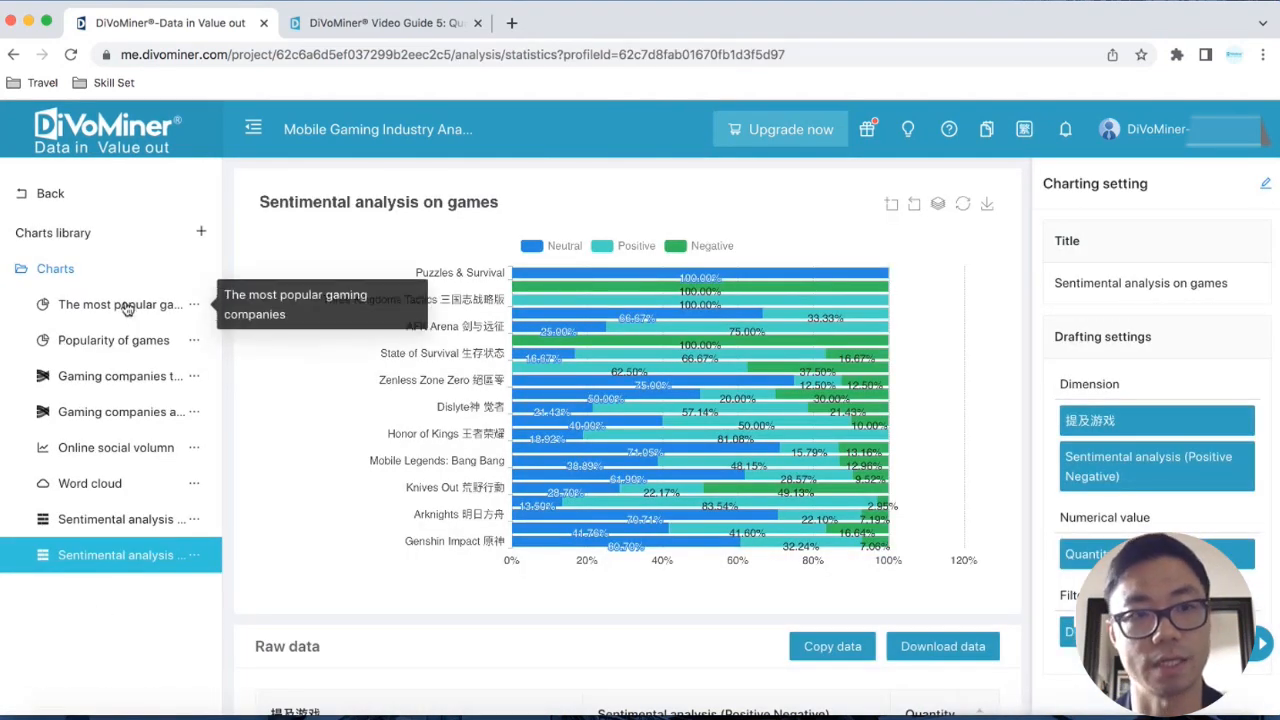
pyautogui.click(112, 304)
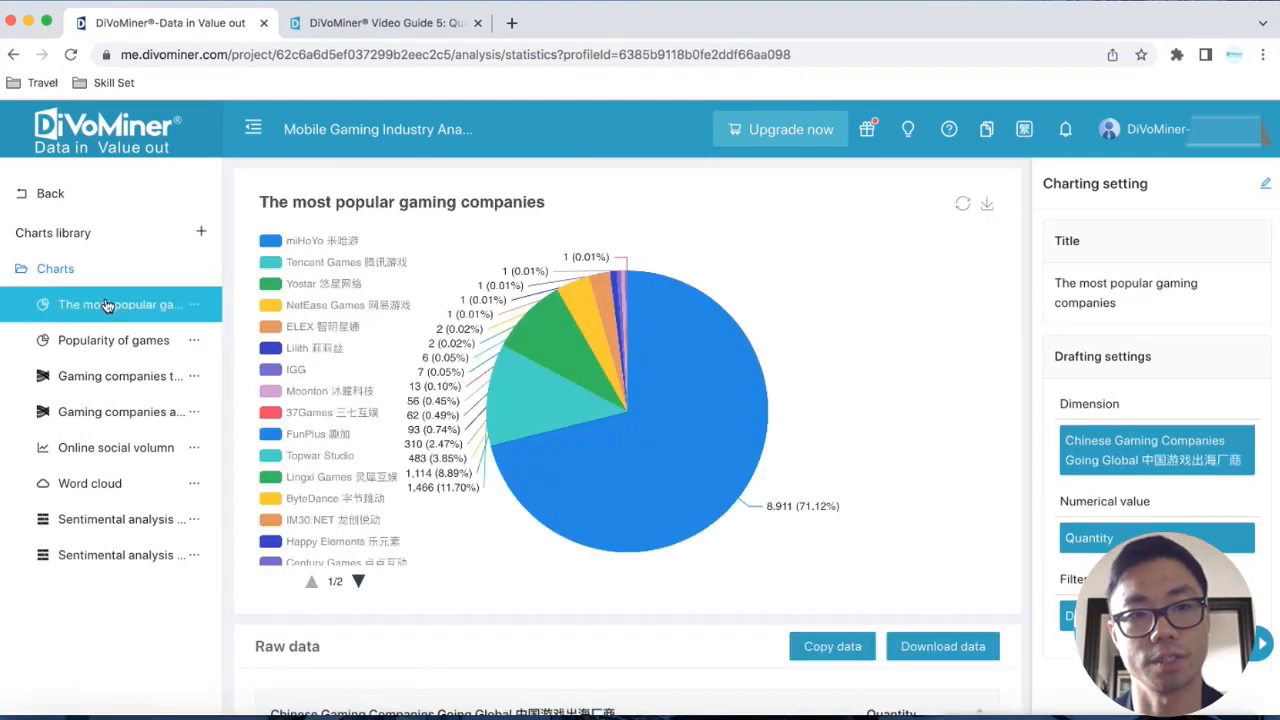
pyautogui.click(203, 240)
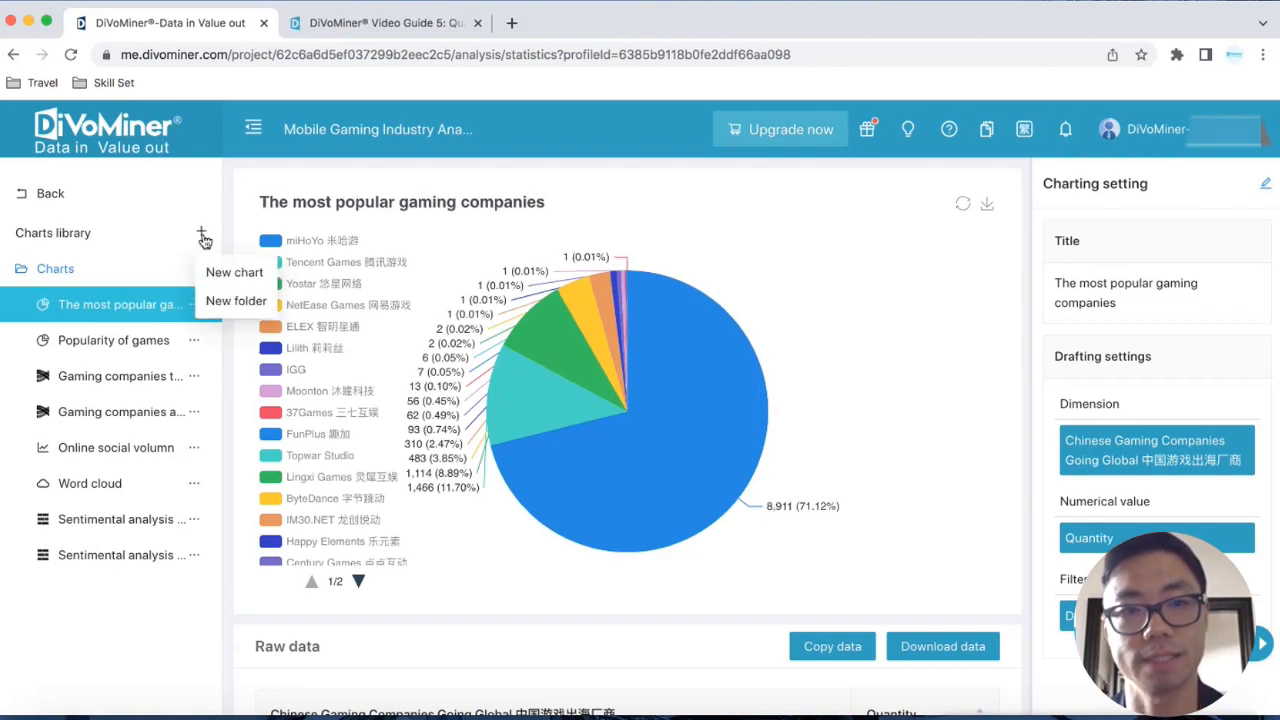
pyautogui.click(222, 272)
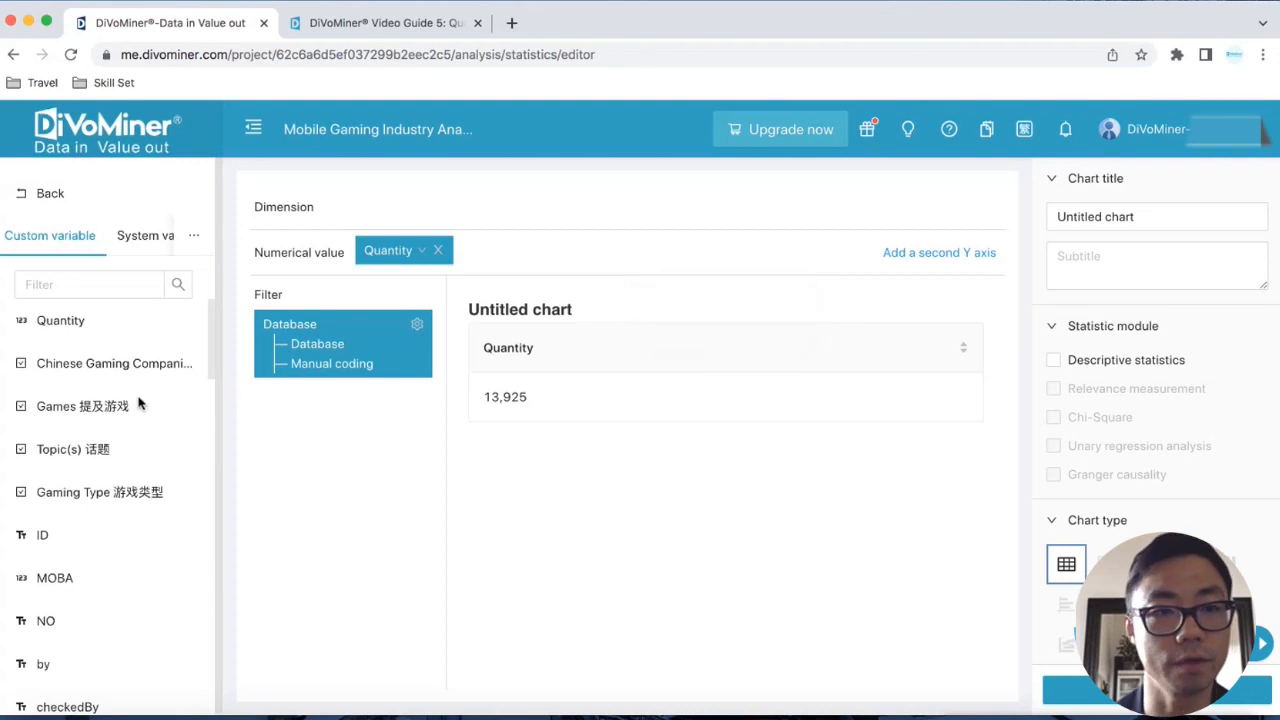
# Look through the custom variables available for the new chart and open the system variables.
pyautogui.scroll(-10, 139, 403)
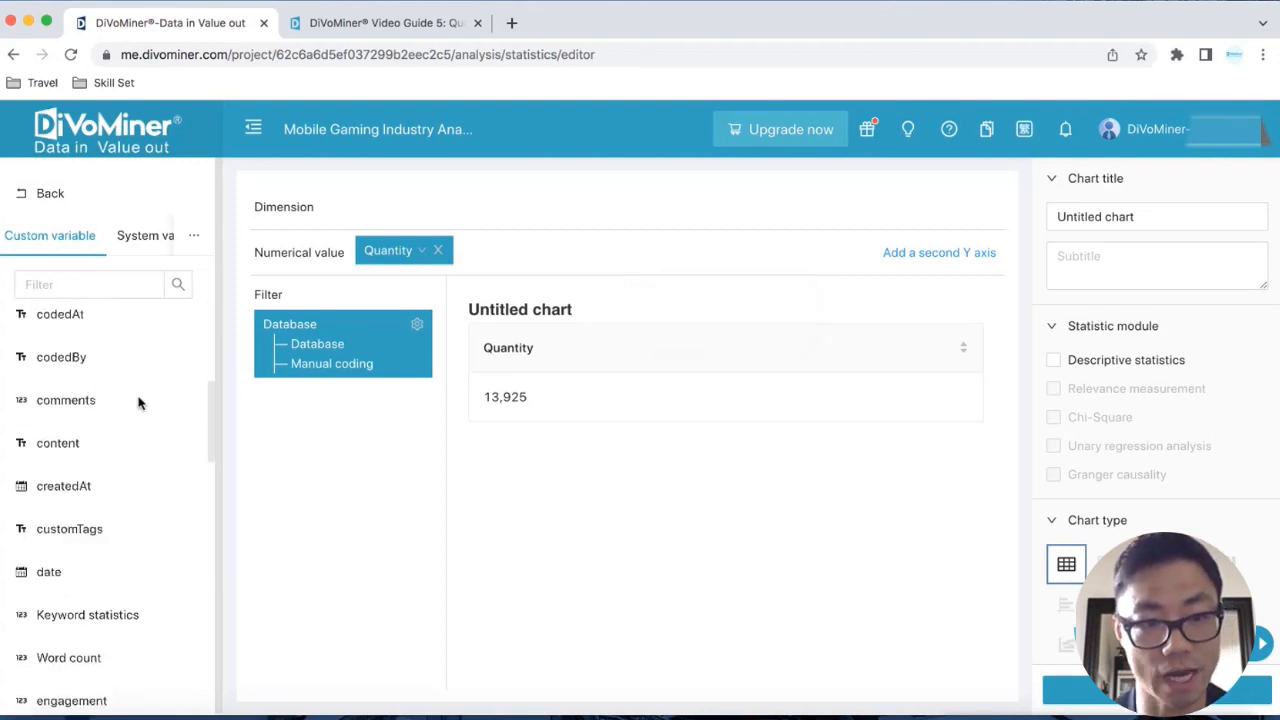
pyautogui.scroll(10, 139, 403)
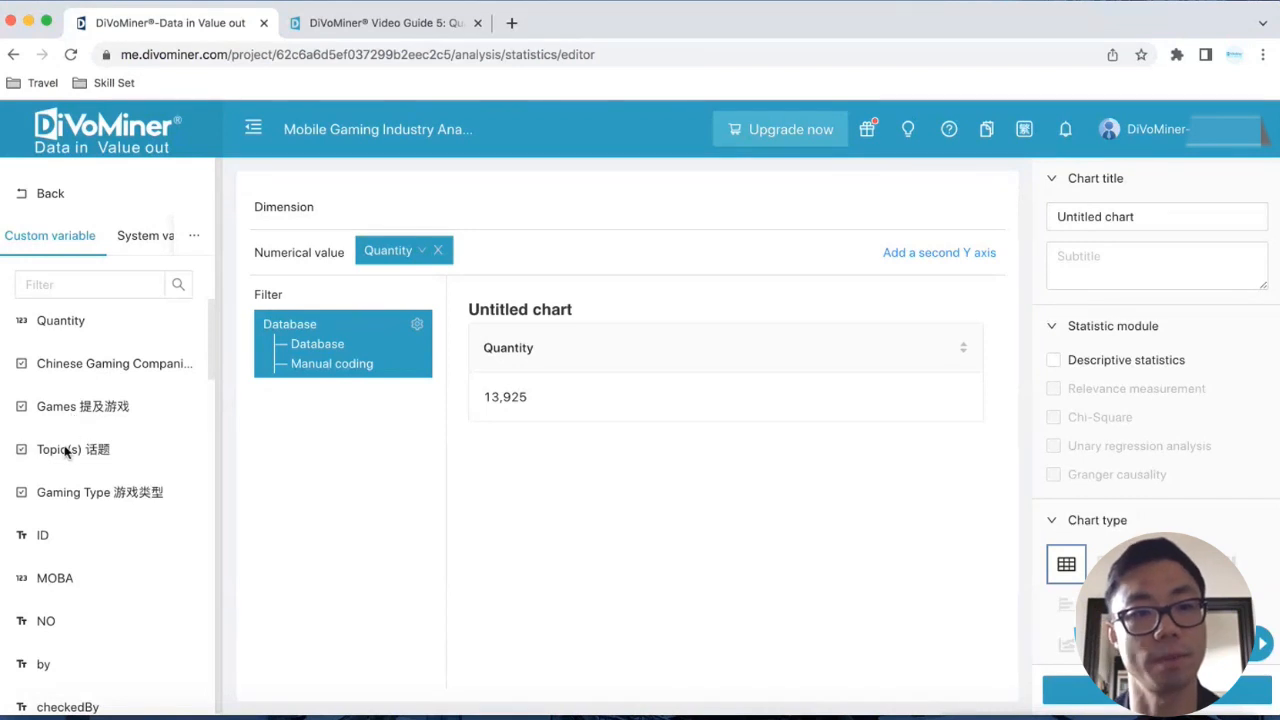
pyautogui.scroll(-1, 69, 495)
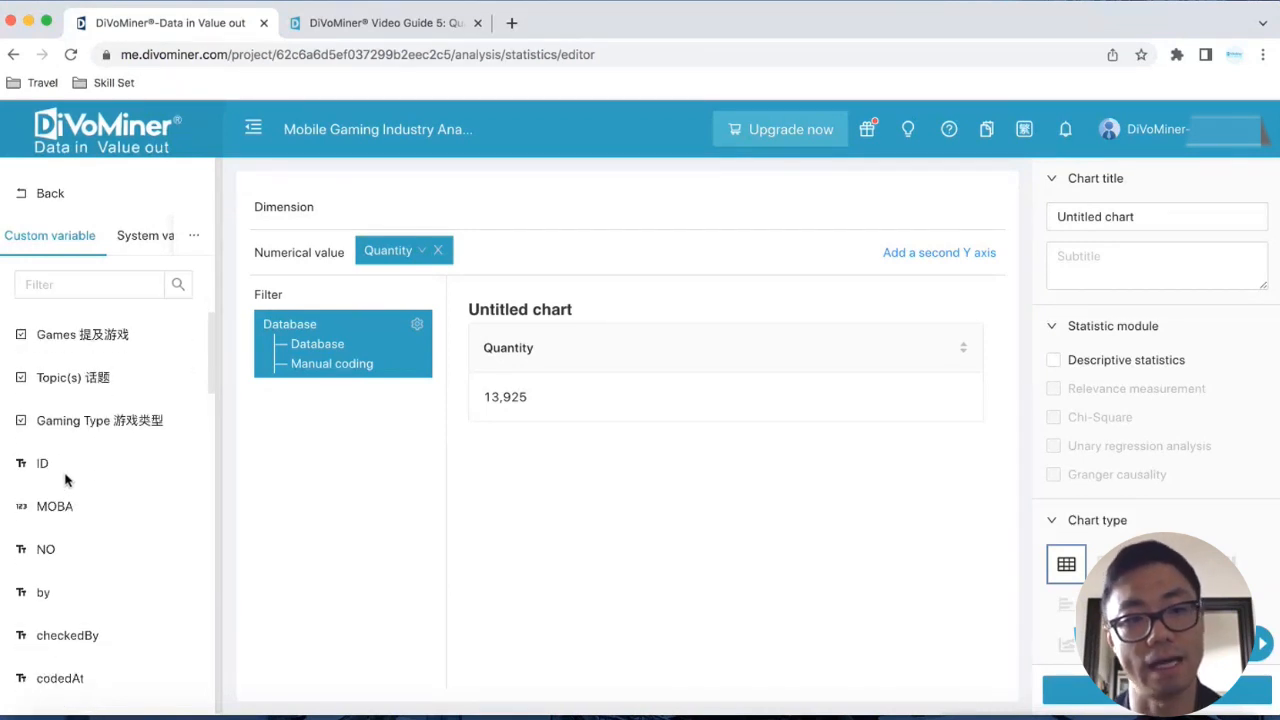
pyautogui.scroll(-1, 60, 475)
pyautogui.scroll(-6, 60, 470)
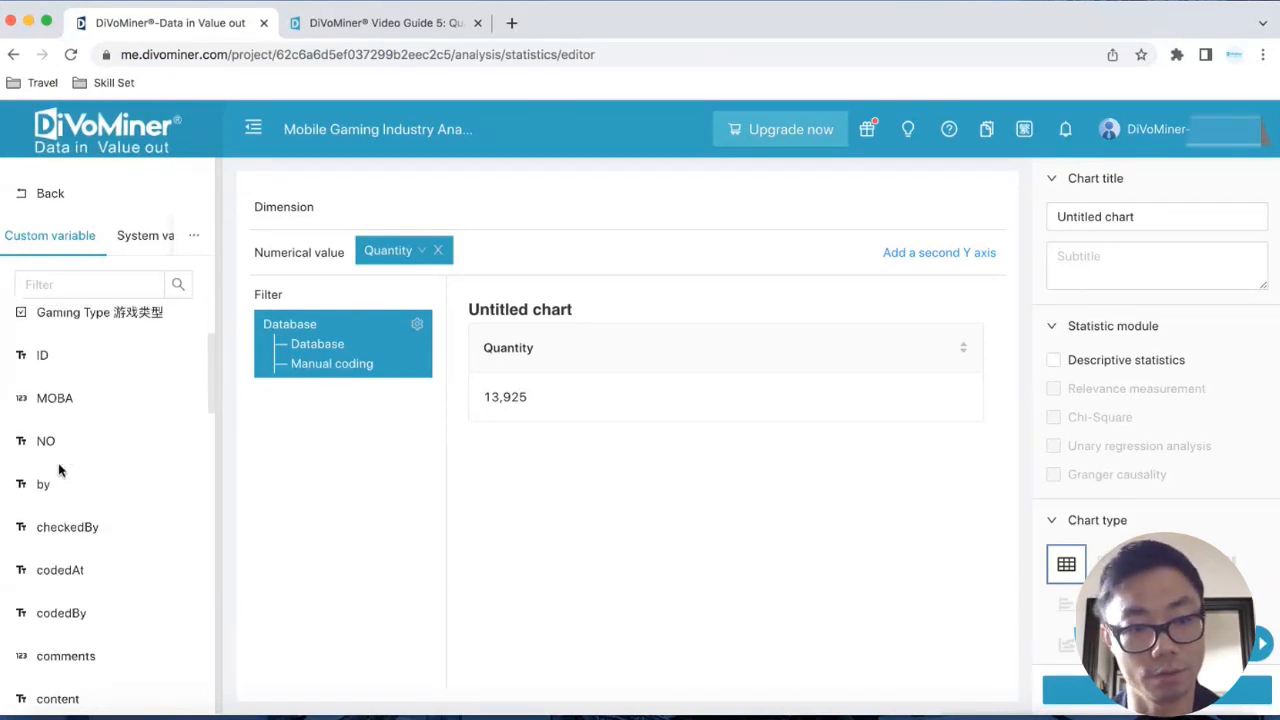
pyautogui.scroll(-5, 60, 470)
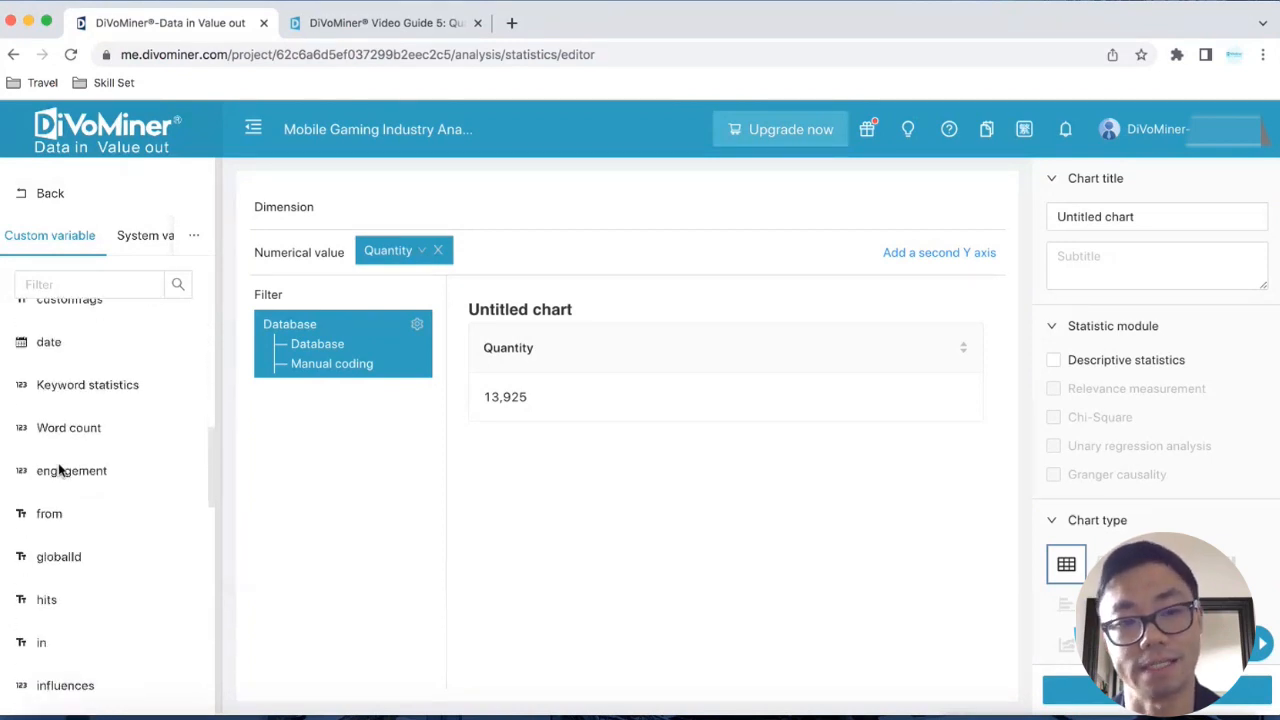
pyautogui.click(143, 245)
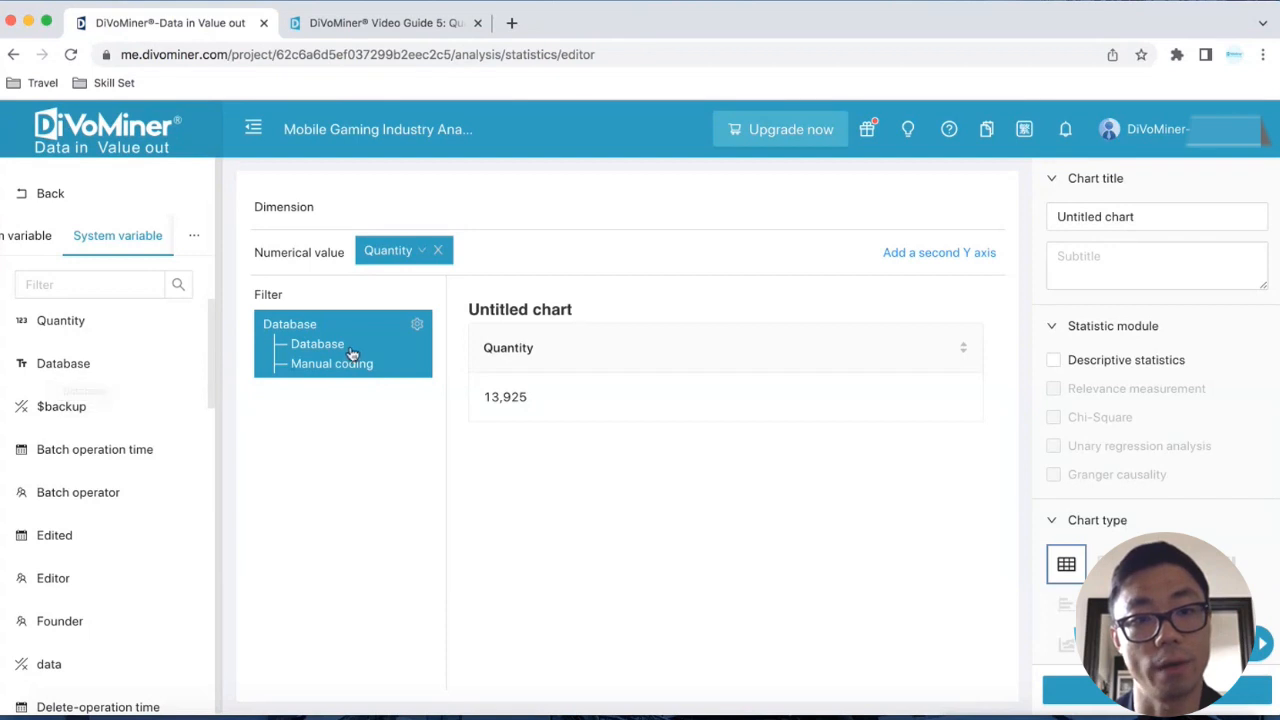
# Remove both Manual coding and Database from the chart's data filter and apply it.
pyautogui.click(417, 330)
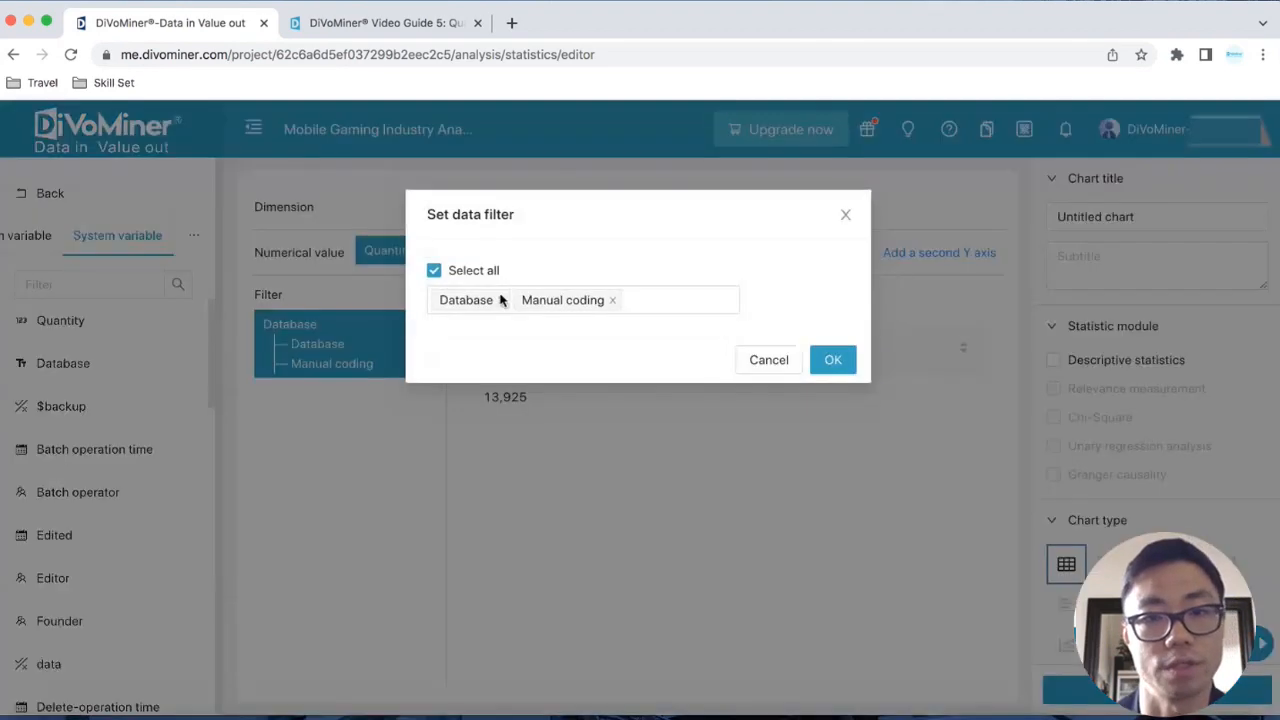
pyautogui.click(614, 301)
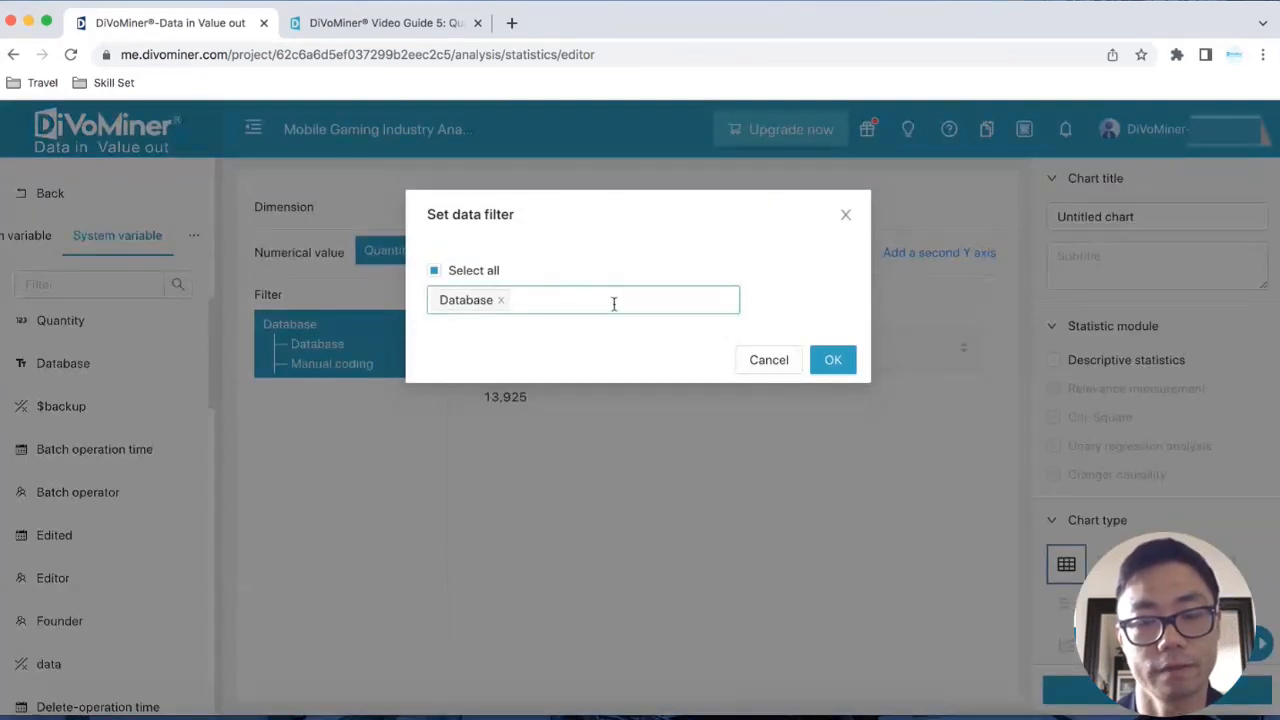
pyautogui.click(502, 303)
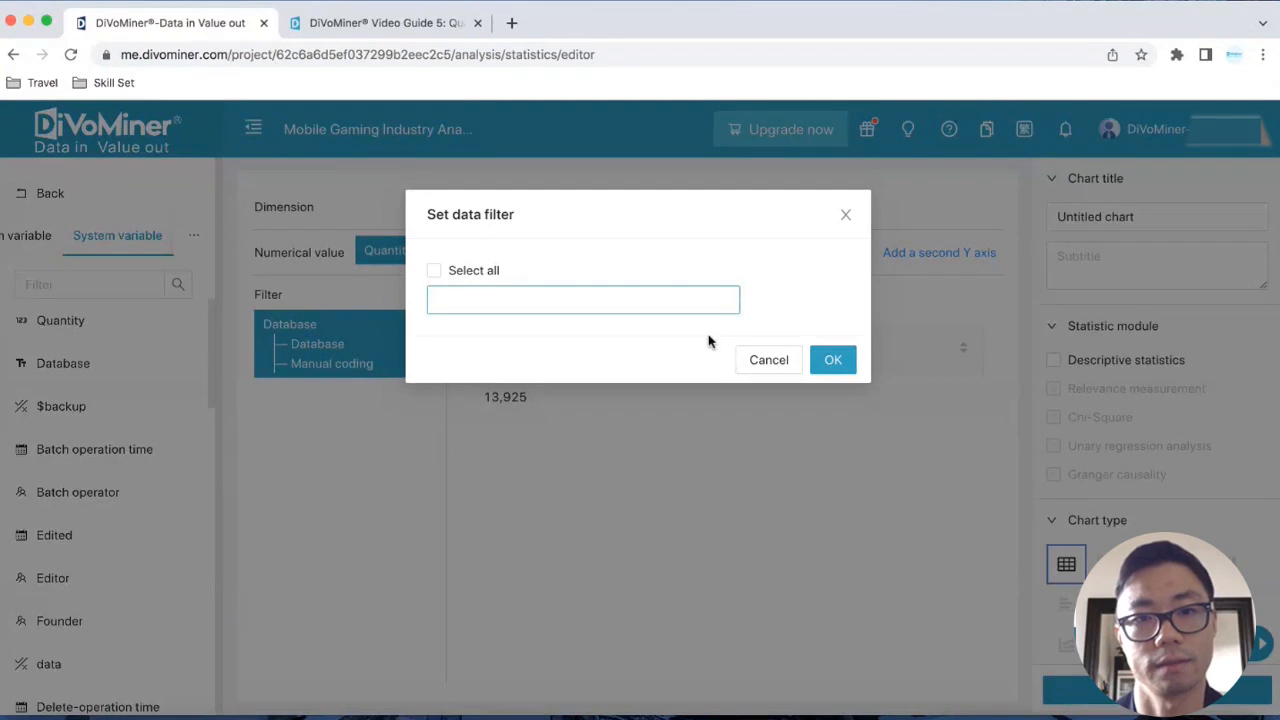
pyautogui.click(832, 361)
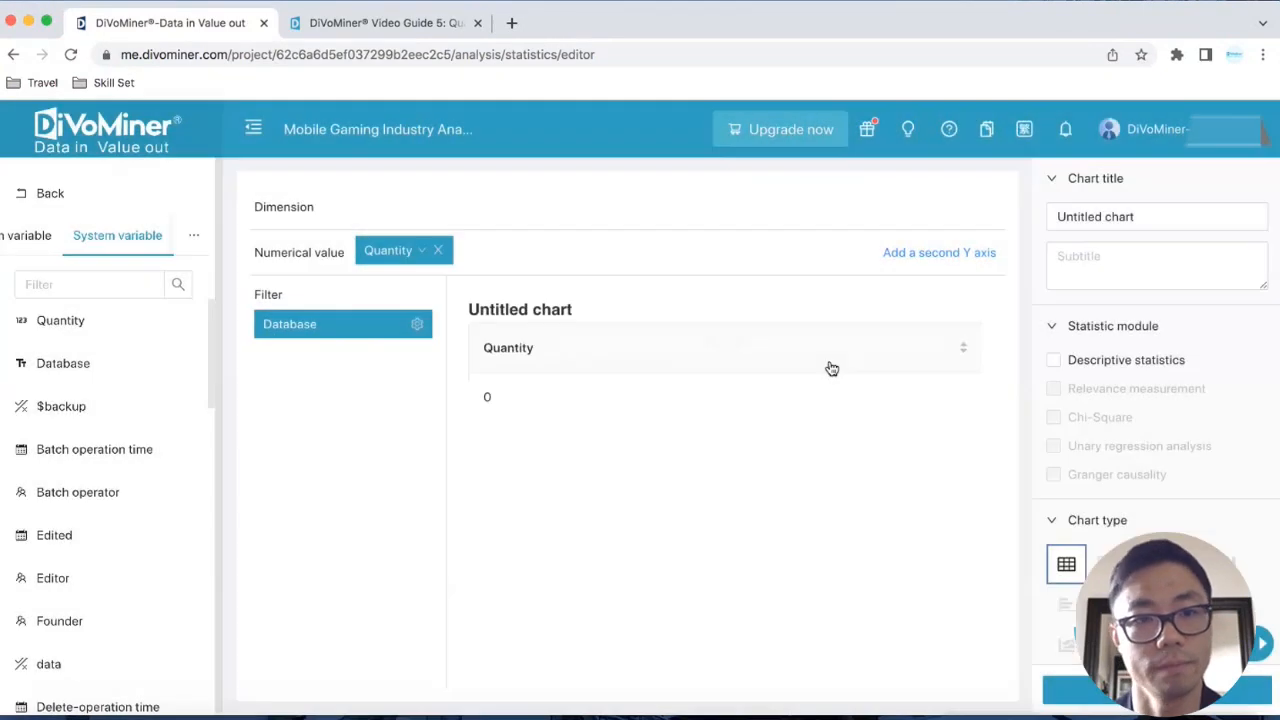
# Set the chart's data filter to include only Database.
pyautogui.click(418, 330)
pyautogui.click(472, 337)
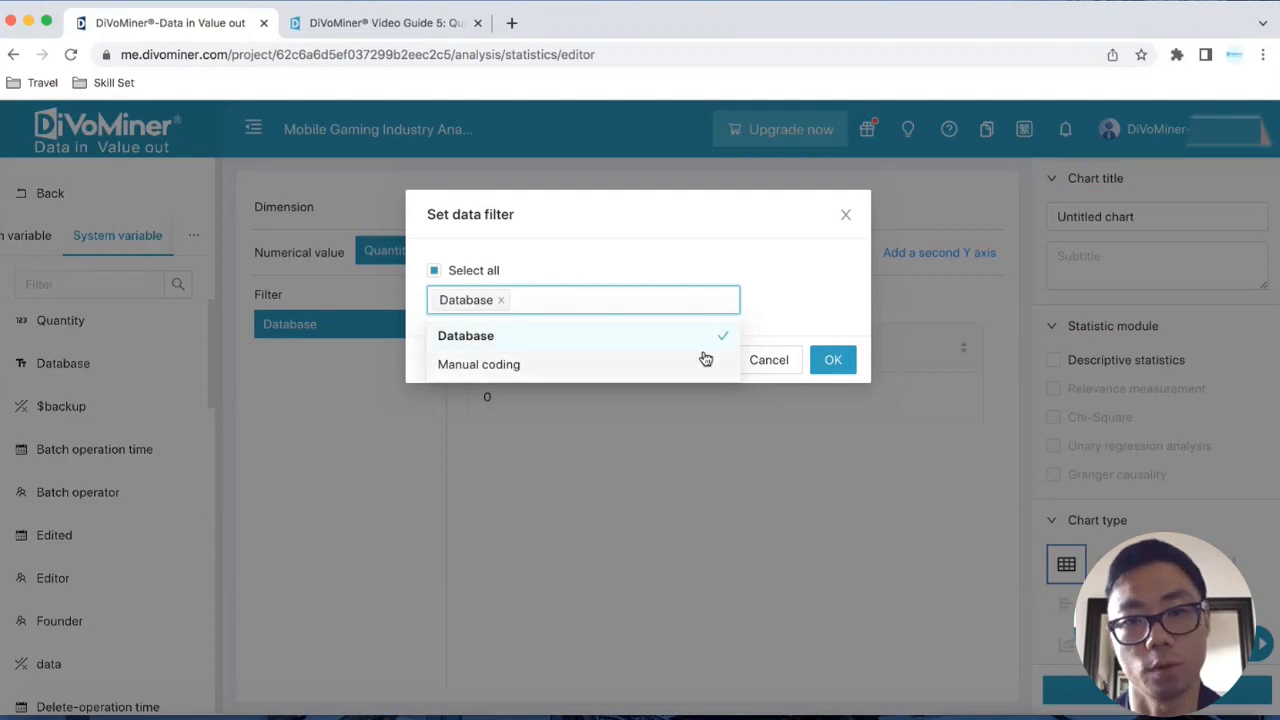
pyautogui.click(806, 320)
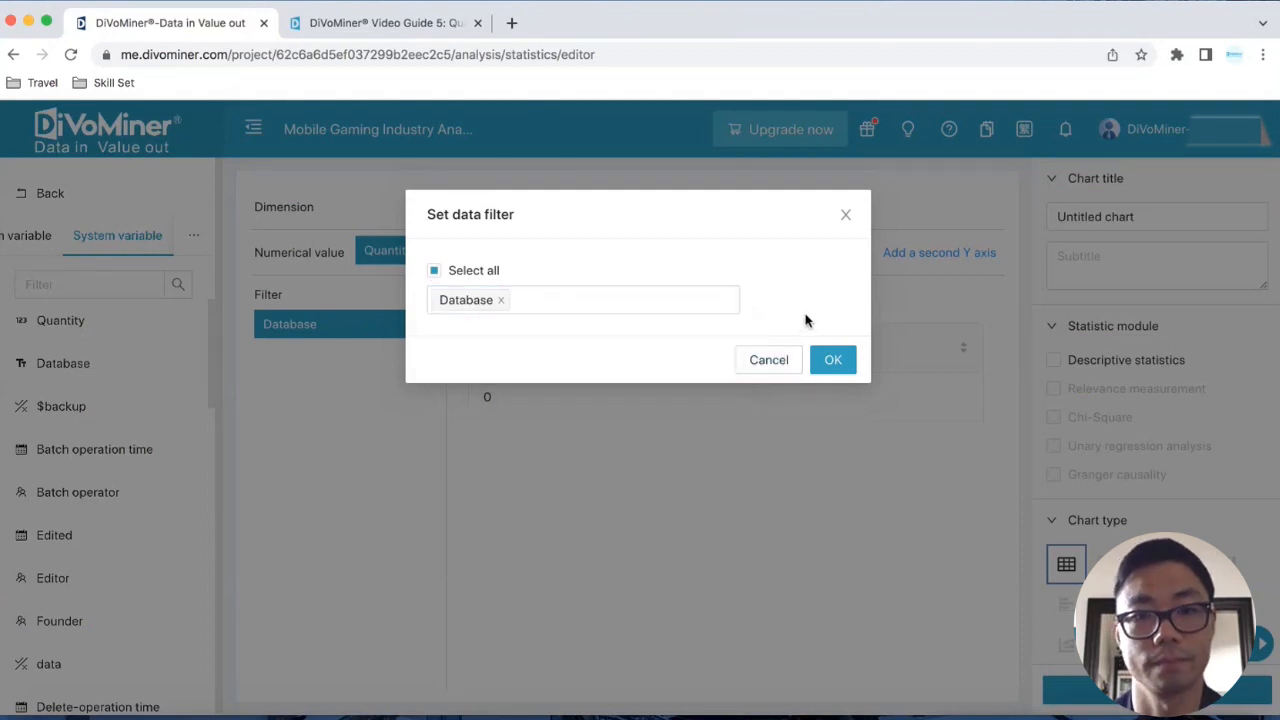
pyautogui.click(832, 360)
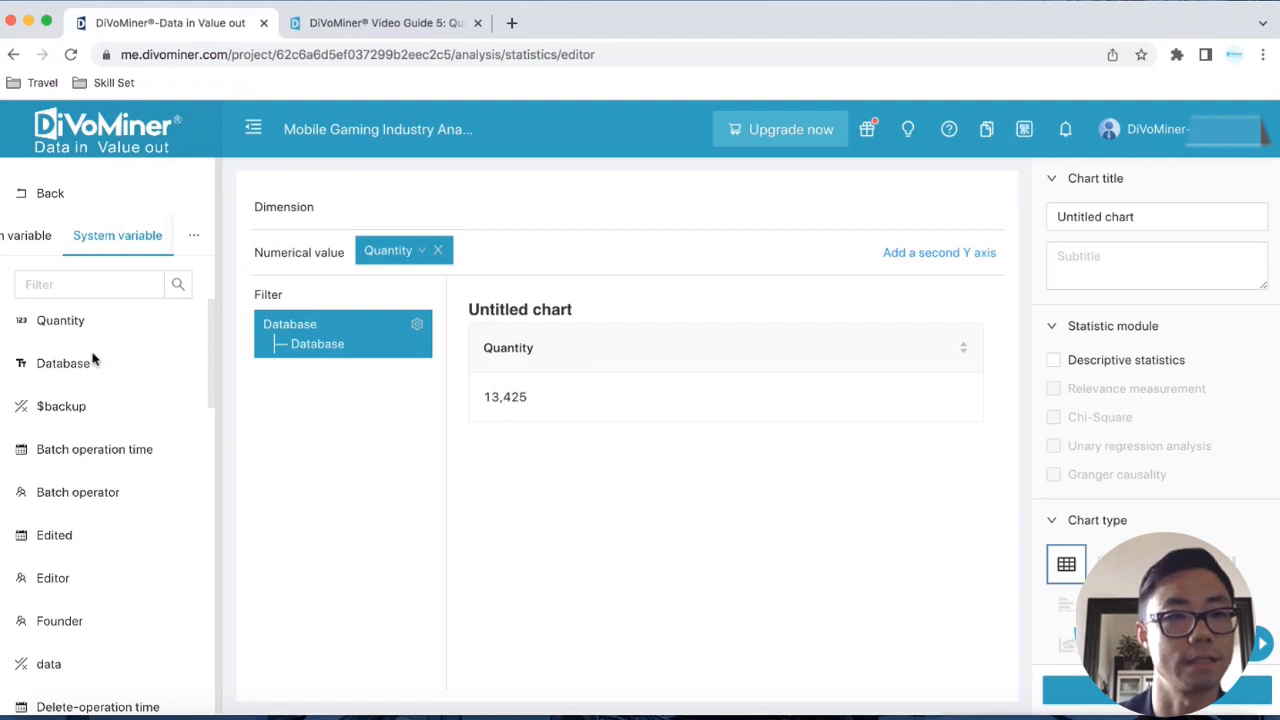
# Look through the system variables and the algorithm variables available for the chart.
pyautogui.scroll(-3, 78, 497)
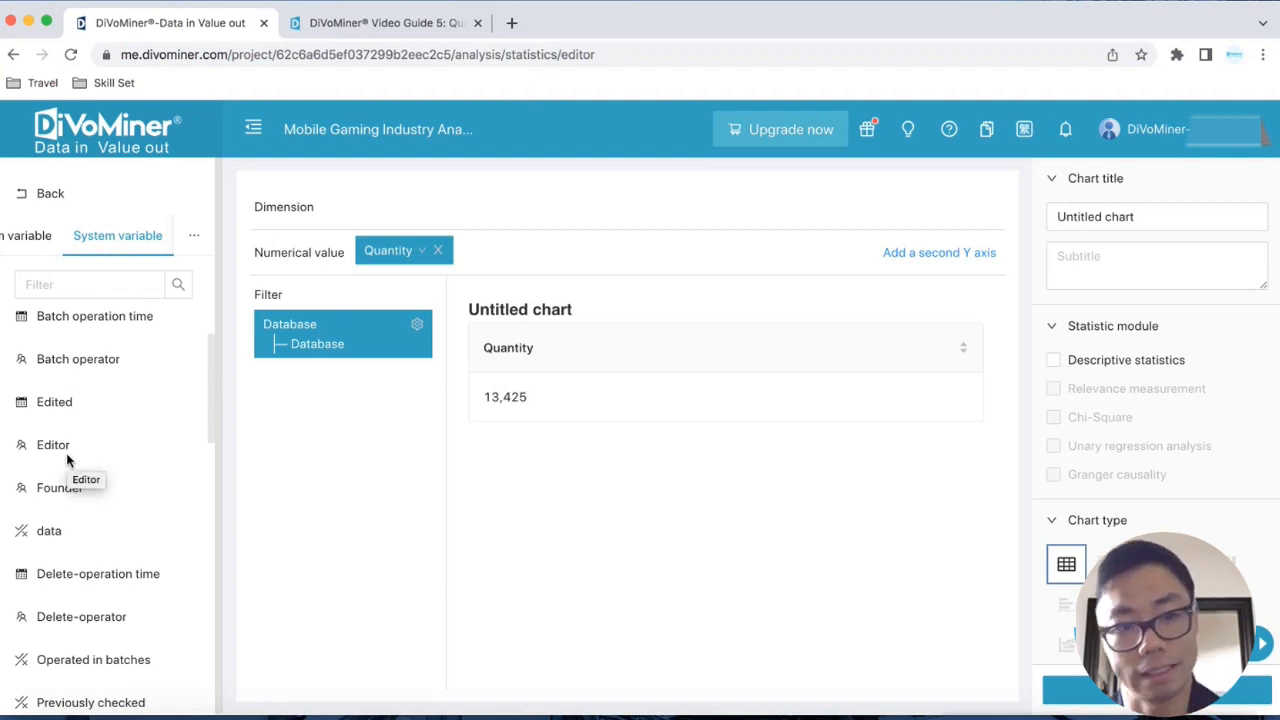
pyautogui.scroll(-5, 70, 460)
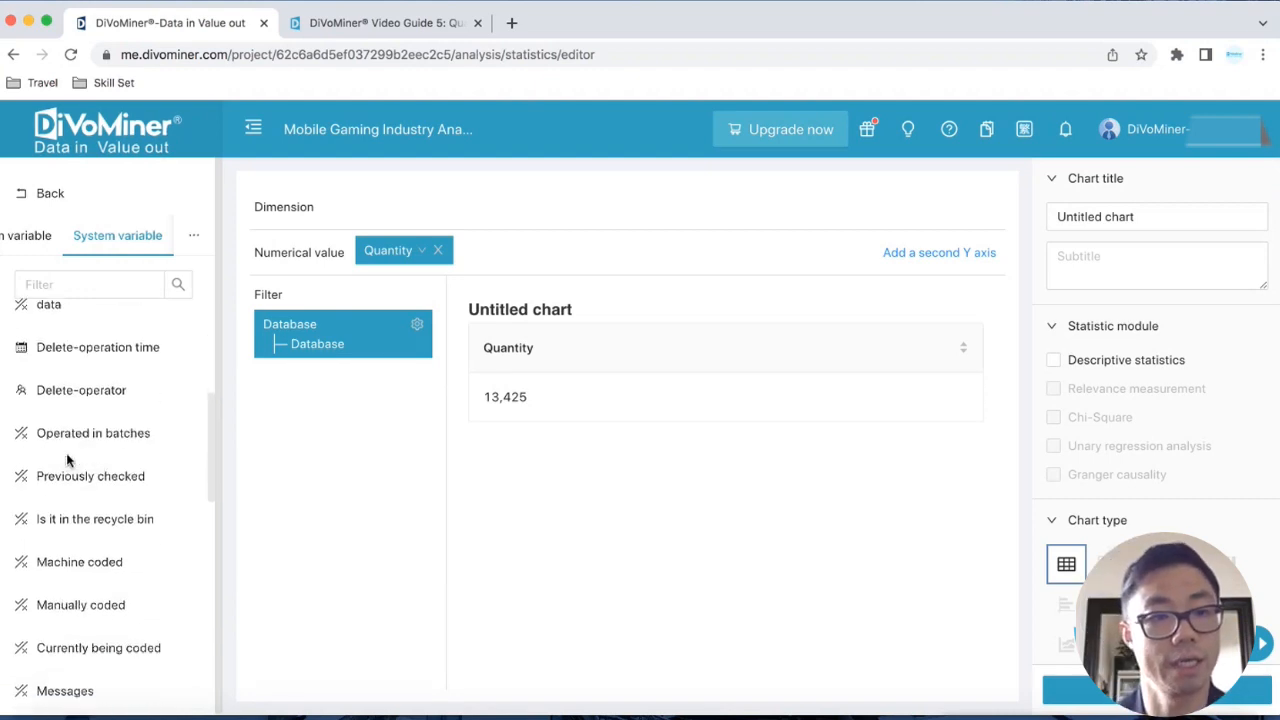
pyautogui.scroll(-10, 76, 480)
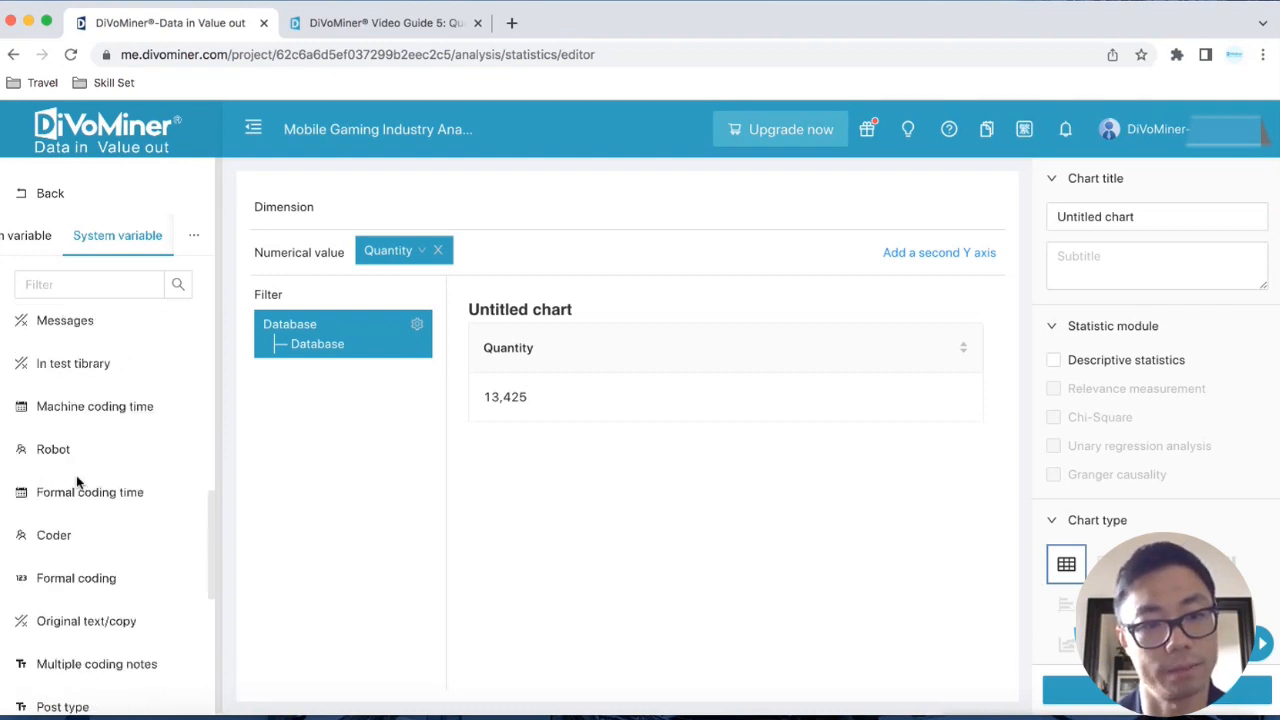
pyautogui.scroll(15, 76, 481)
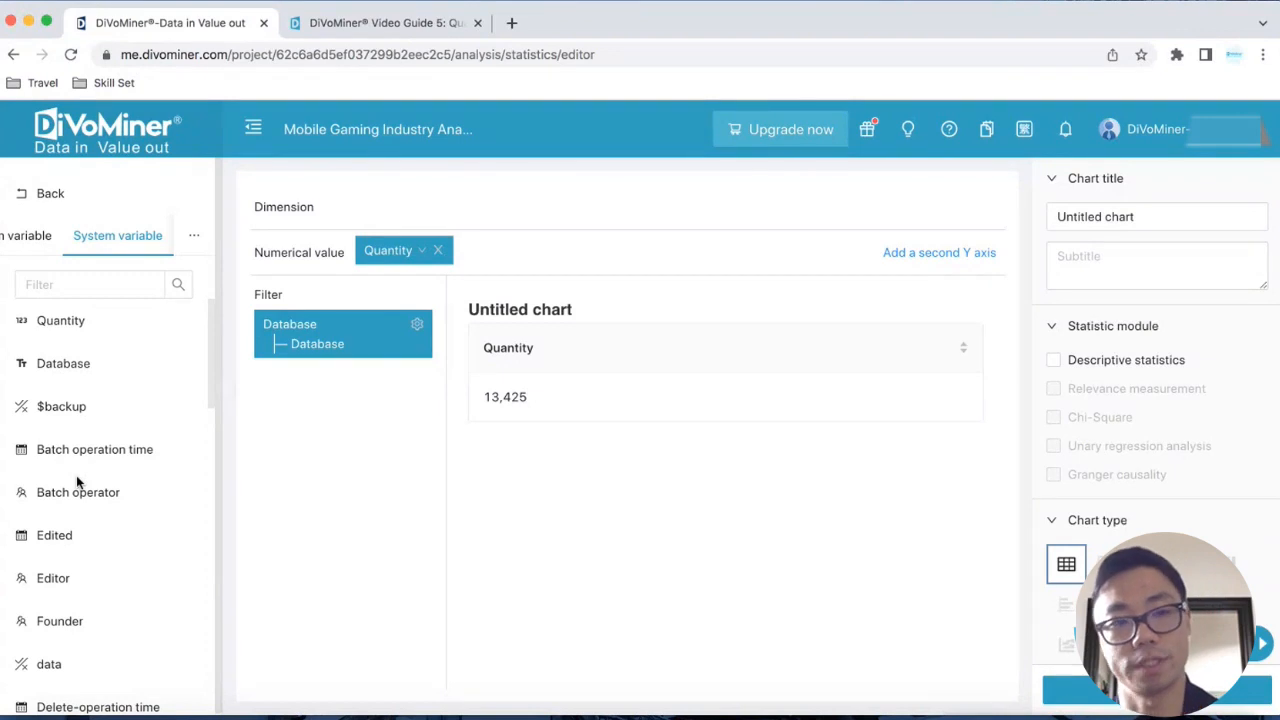
pyautogui.moveTo(193, 236)
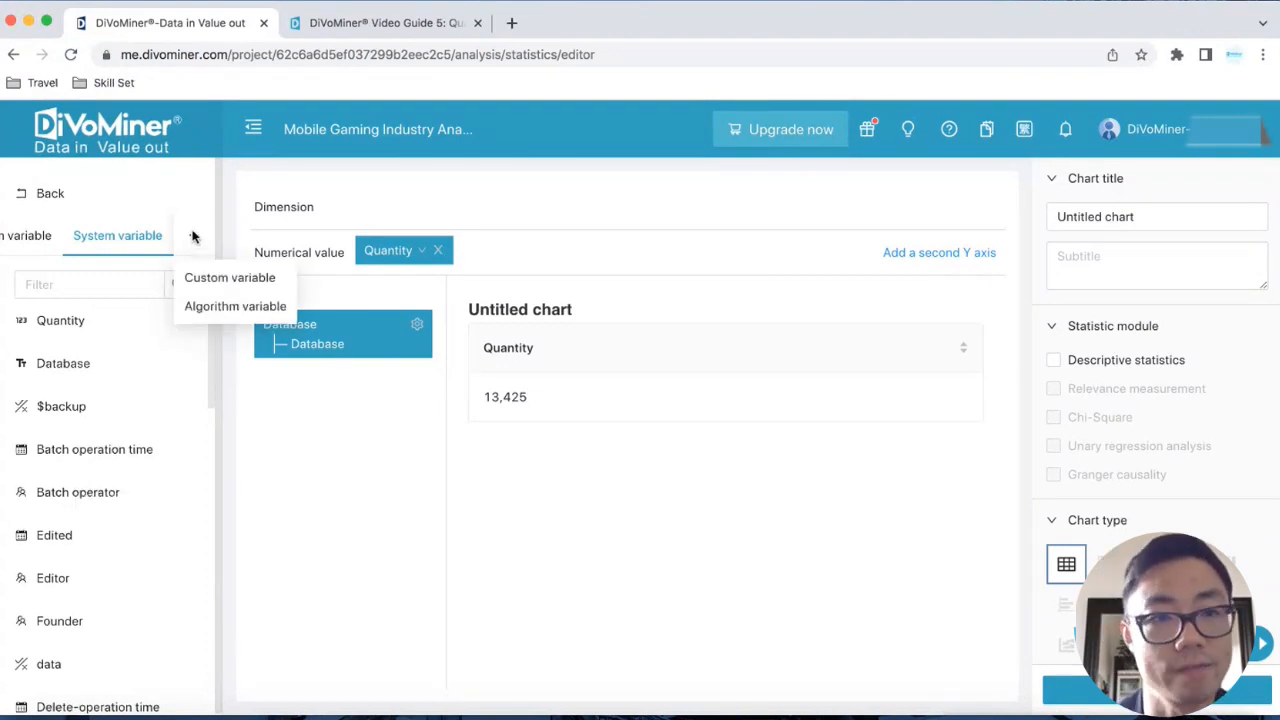
pyautogui.click(210, 310)
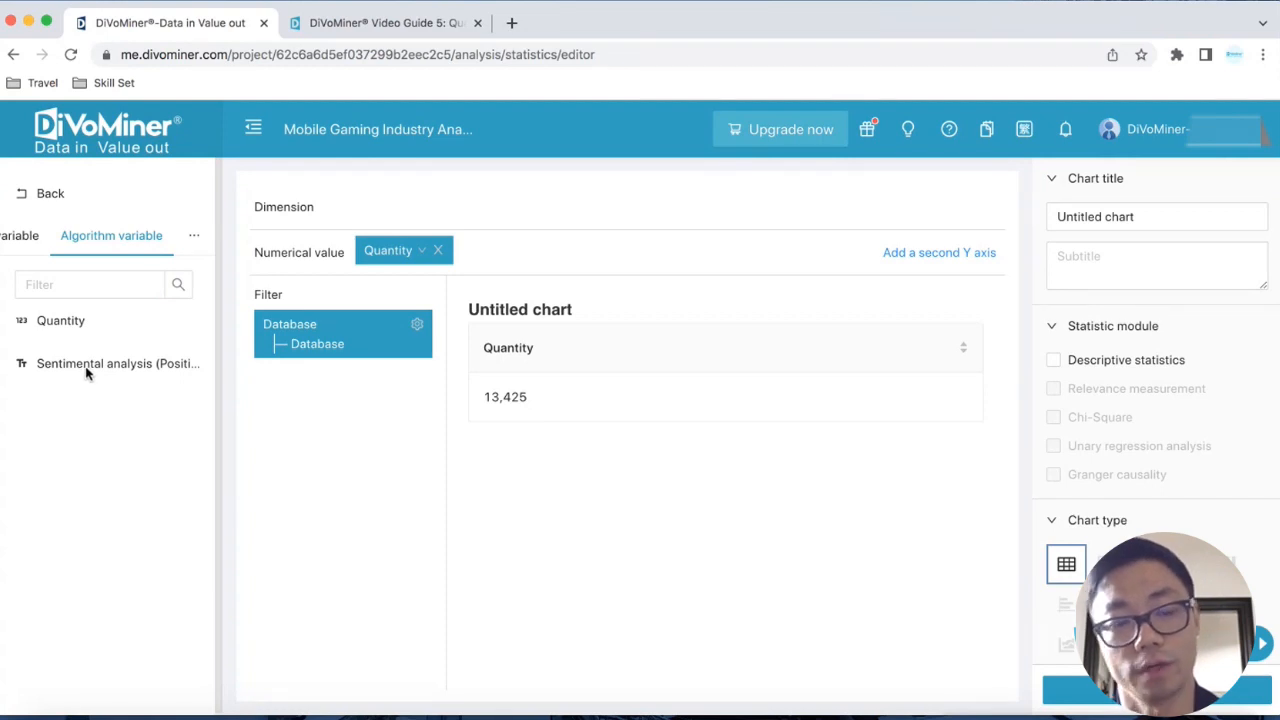
pyautogui.scroll(3, 88, 229)
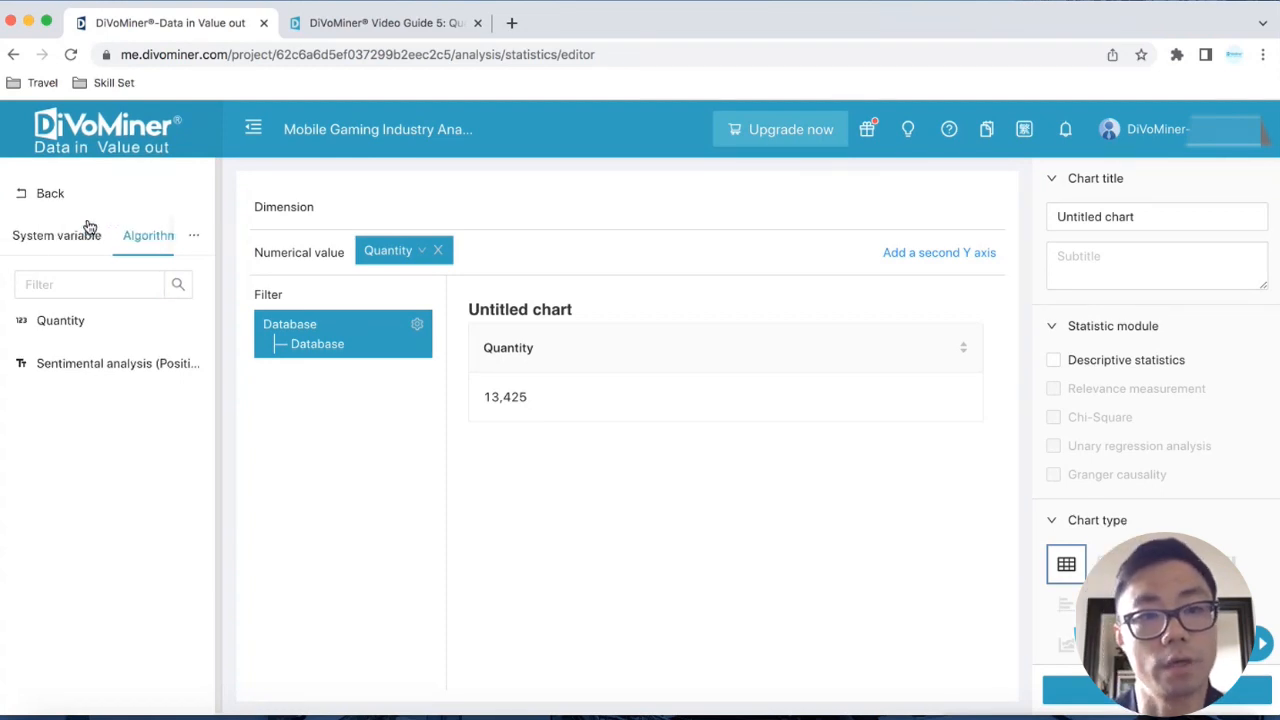
# Leave the chart editor and the charts library, and open the project's Algorithm & mining section.
pyautogui.click(49, 198)
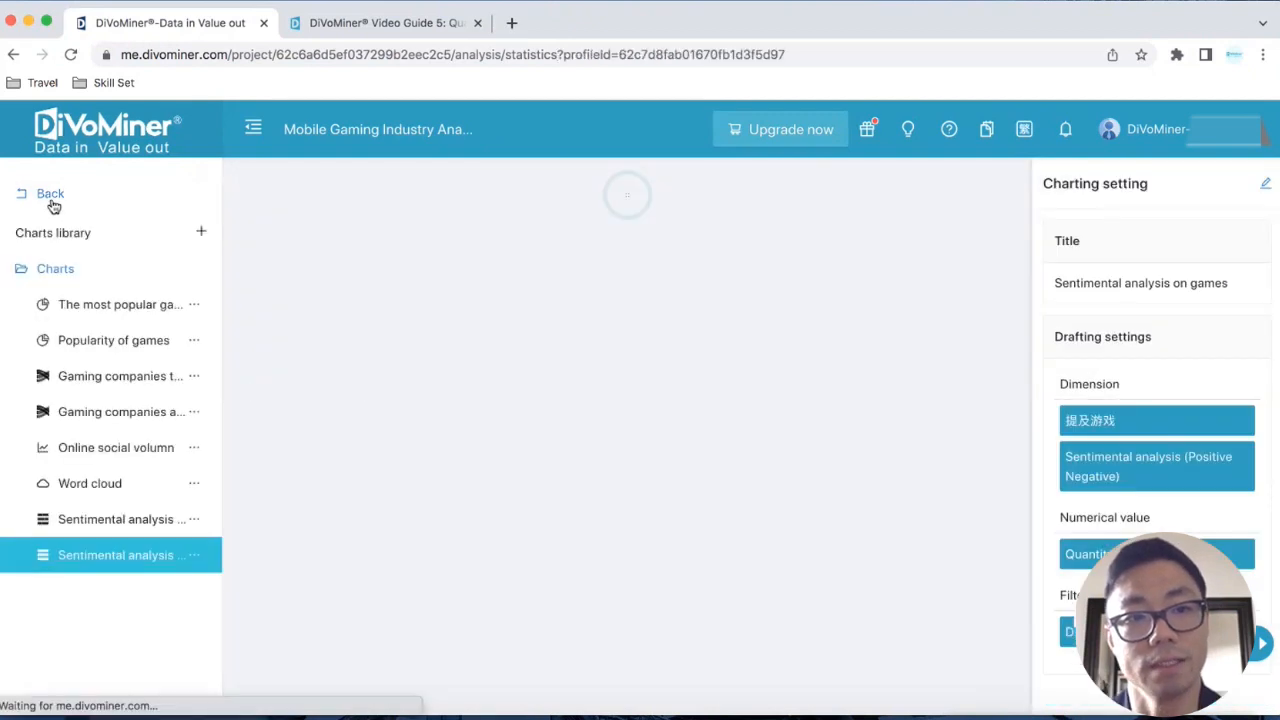
pyautogui.click(46, 196)
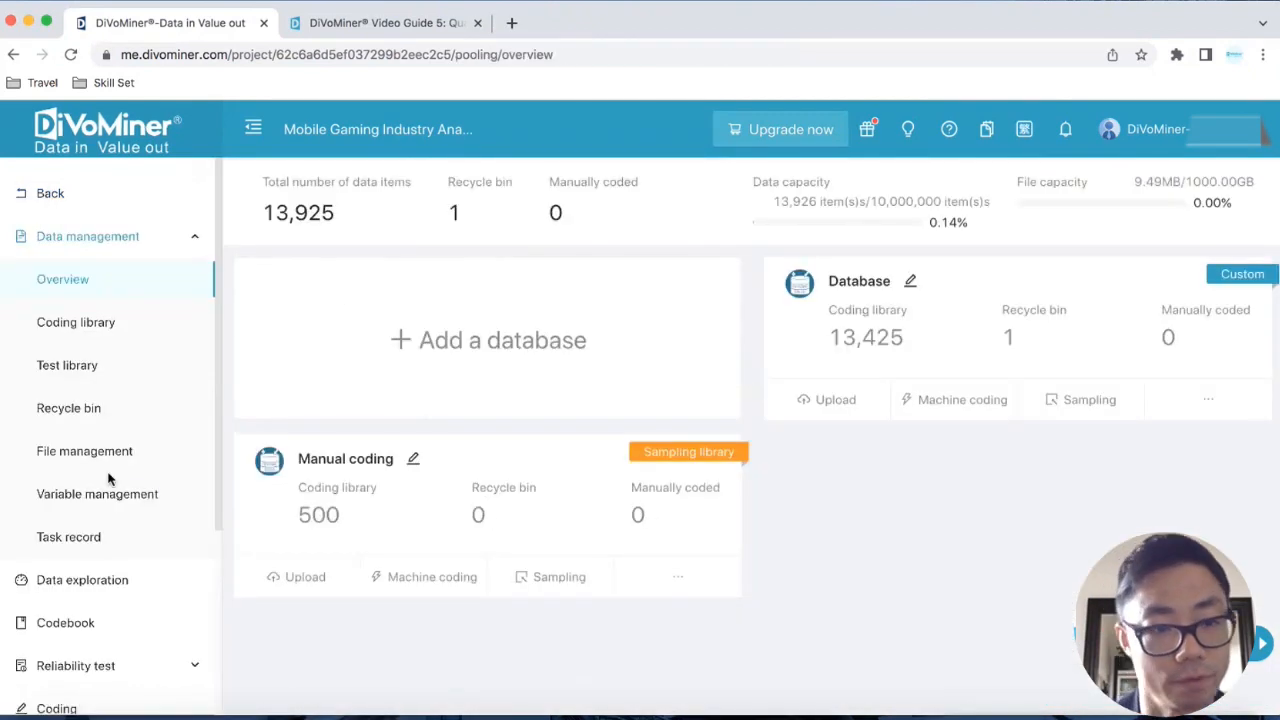
pyautogui.scroll(-3, 118, 580)
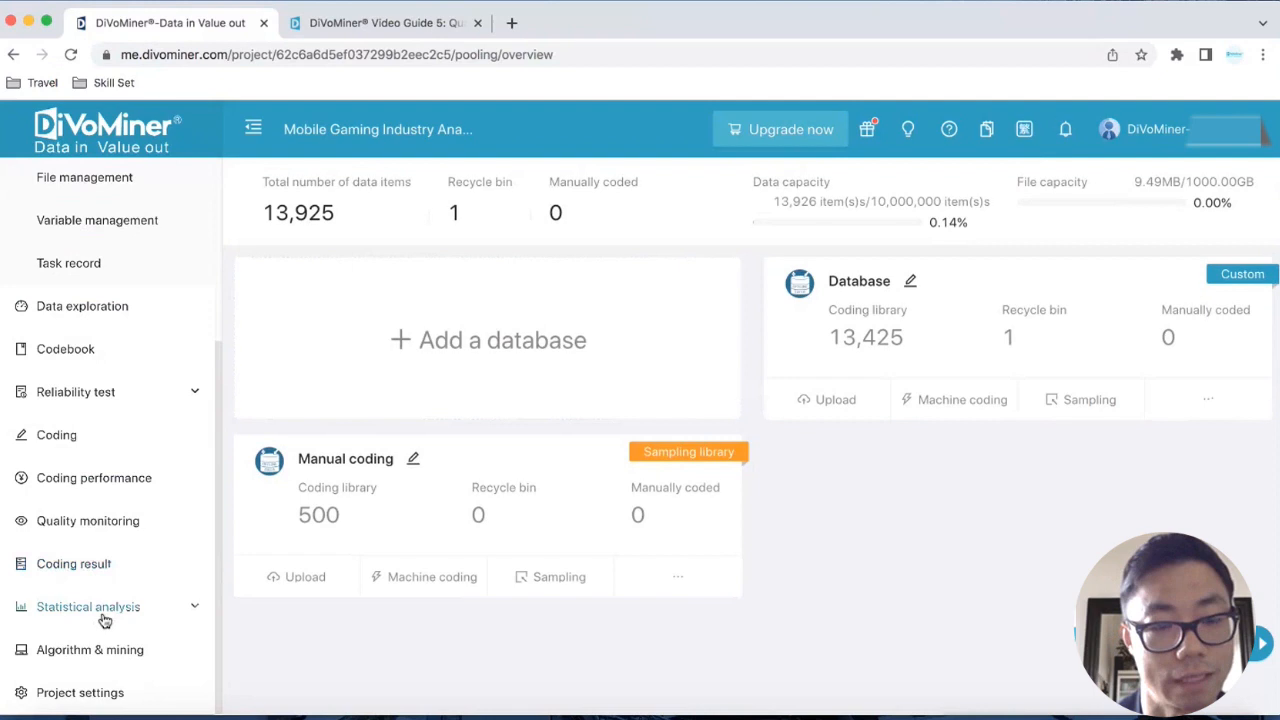
pyautogui.click(90, 651)
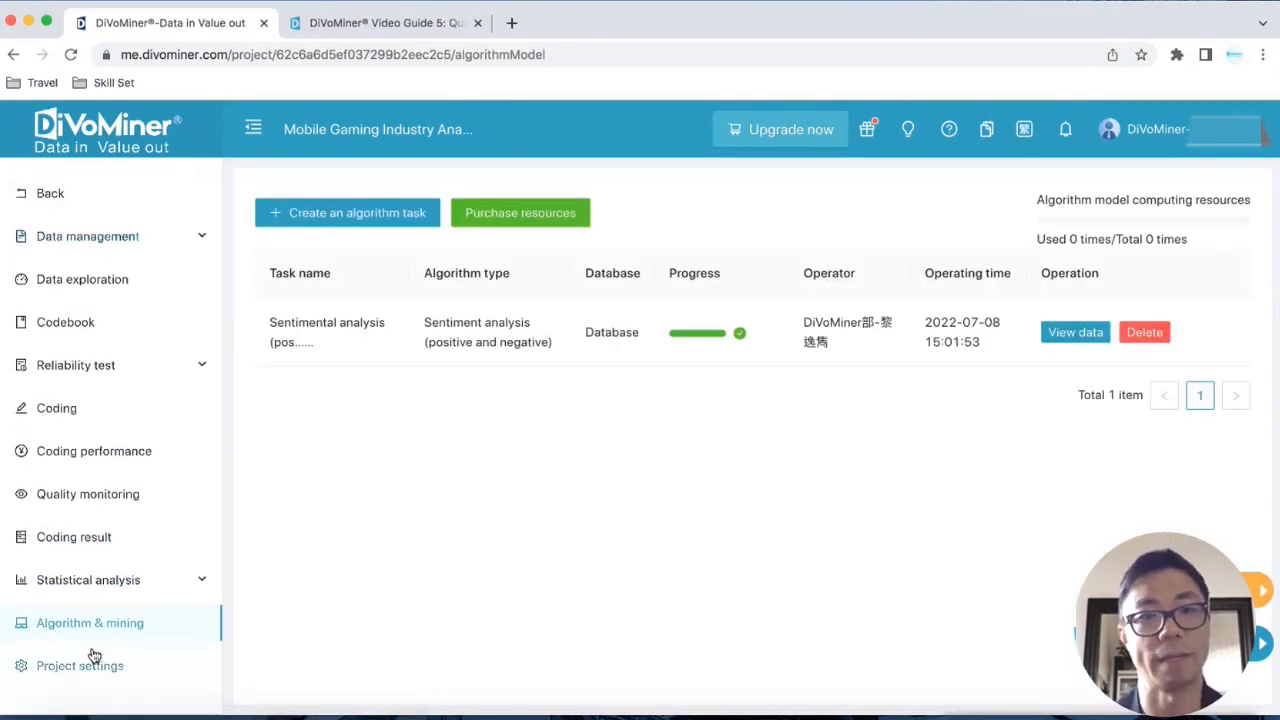
# Start a new algorithm task and choose the Sentiment analysis (positive and negative) model.
pyautogui.click(346, 228)
pyautogui.scroll(-5, 519, 395)
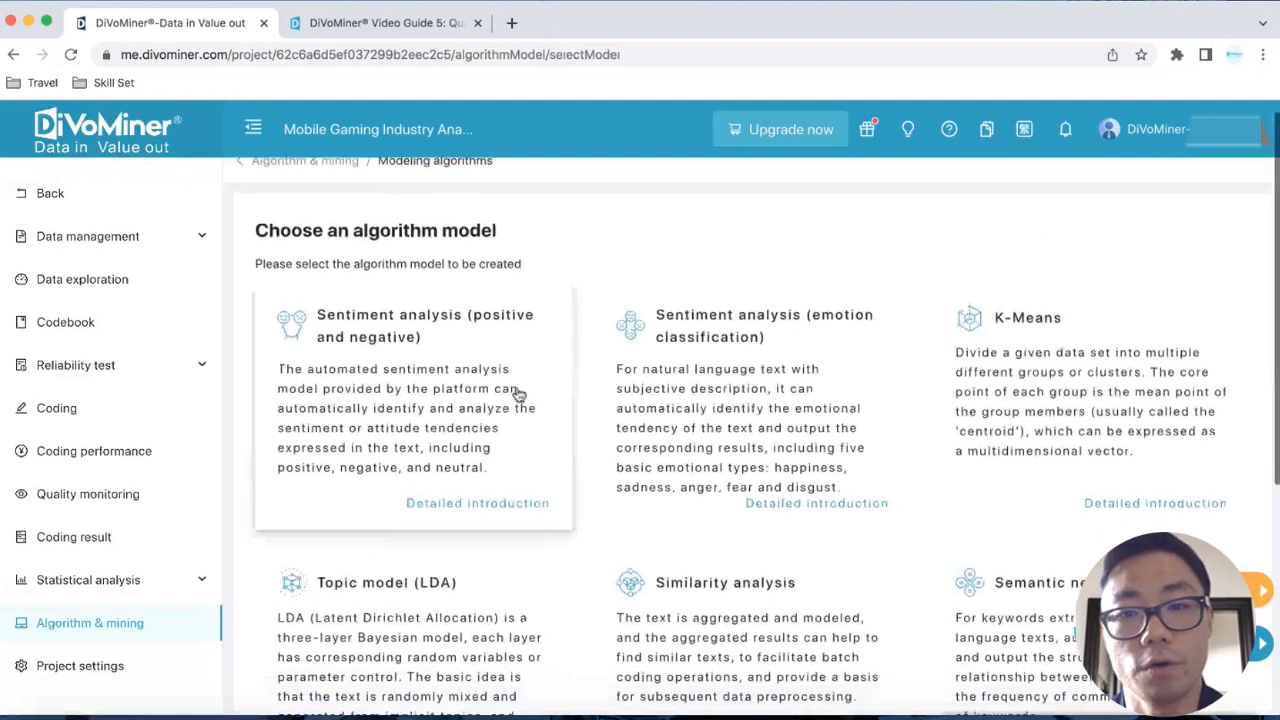
pyautogui.scroll(3, 519, 395)
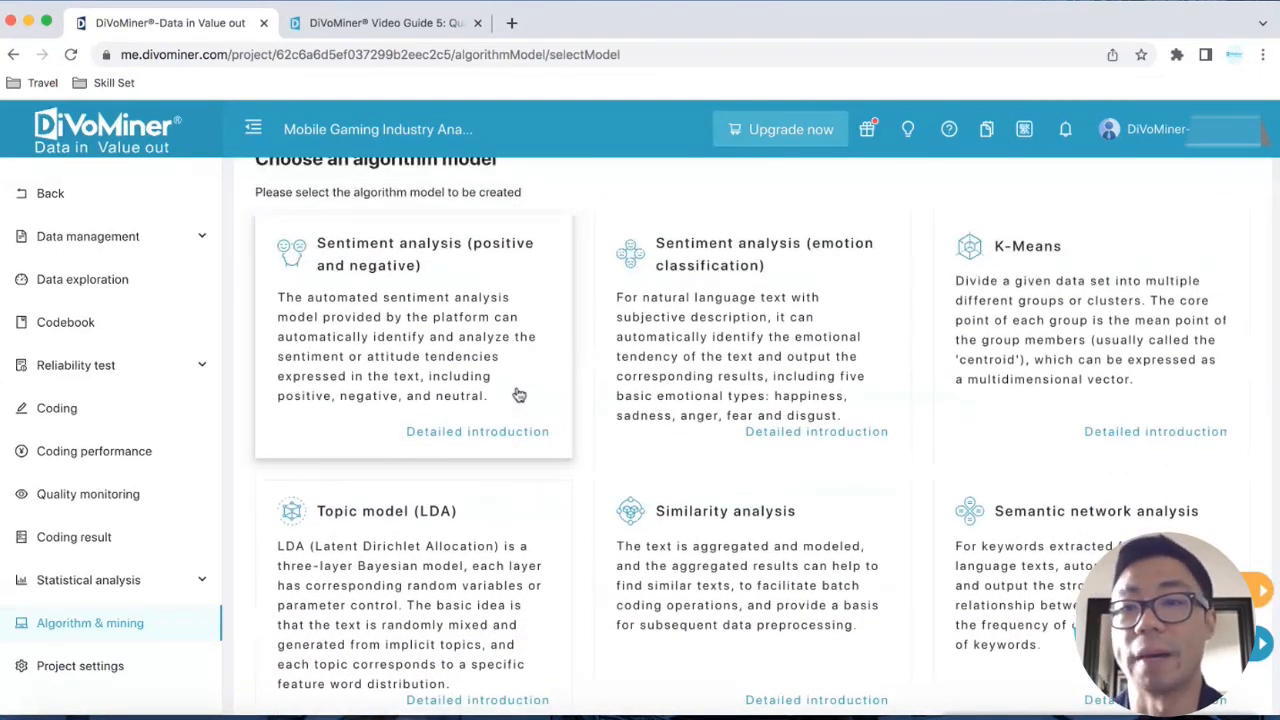
pyautogui.scroll(-5, 519, 395)
pyautogui.scroll(4, 519, 395)
pyautogui.scroll(2, 519, 395)
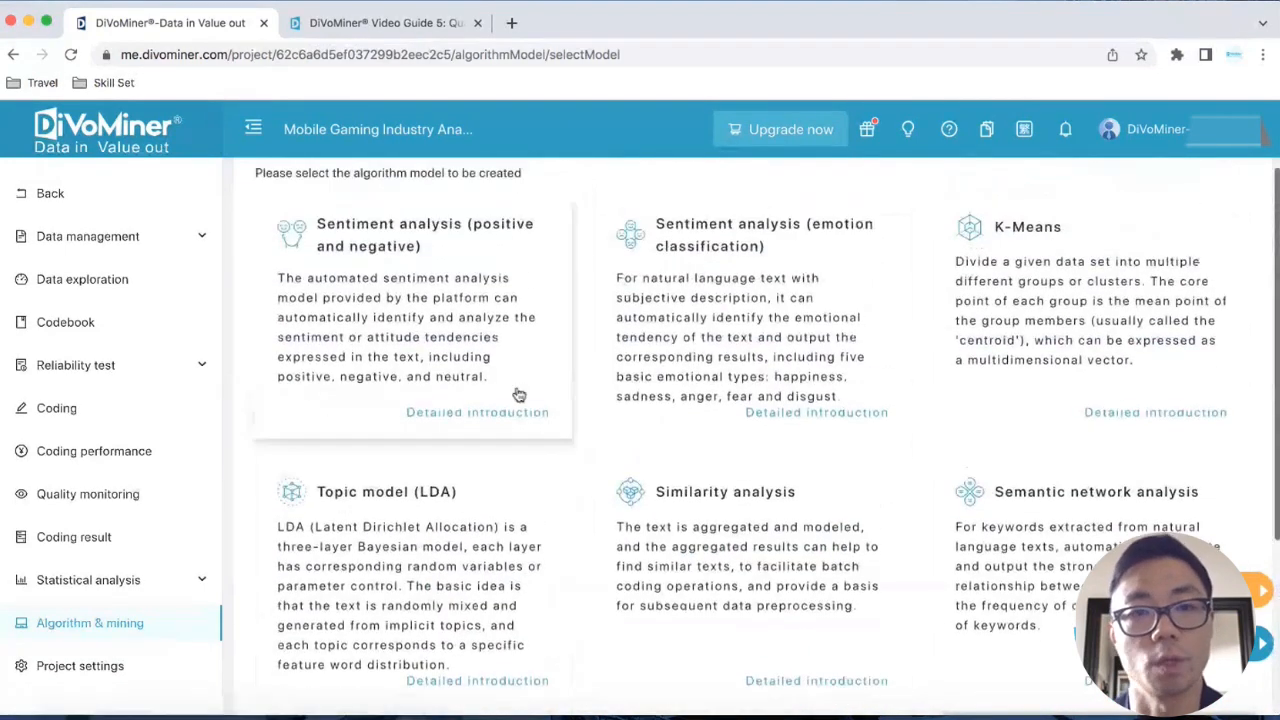
pyautogui.click(395, 298)
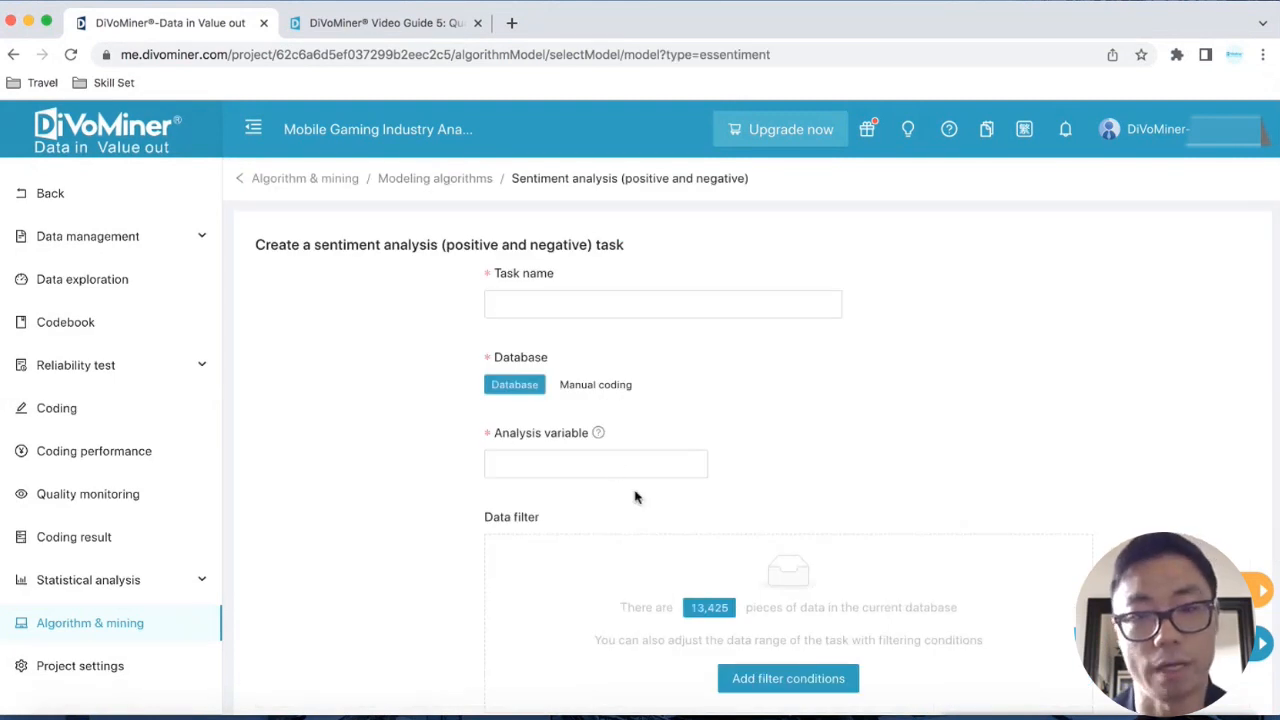
# Name the task Sentiment and choose Manual coding as its database.
pyautogui.scroll(-3, 634, 497)
pyautogui.scroll(5, 634, 497)
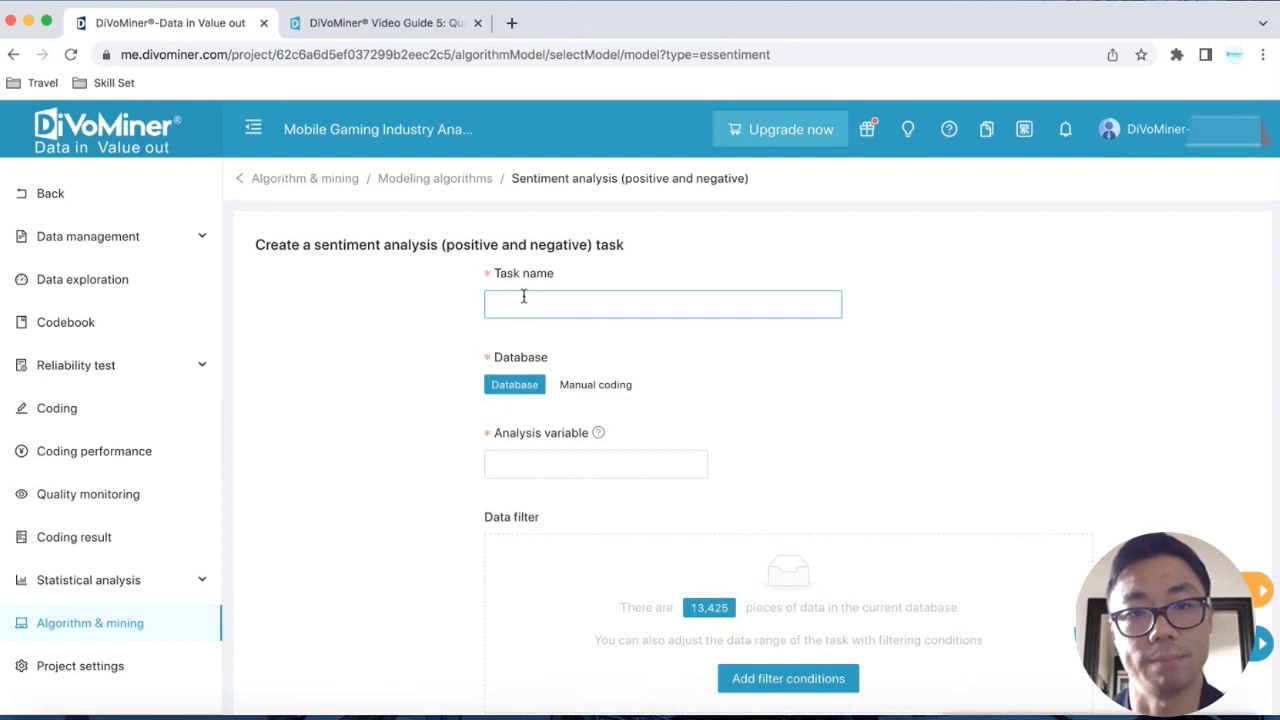
pyautogui.click(523, 296)
pyautogui.click(613, 368)
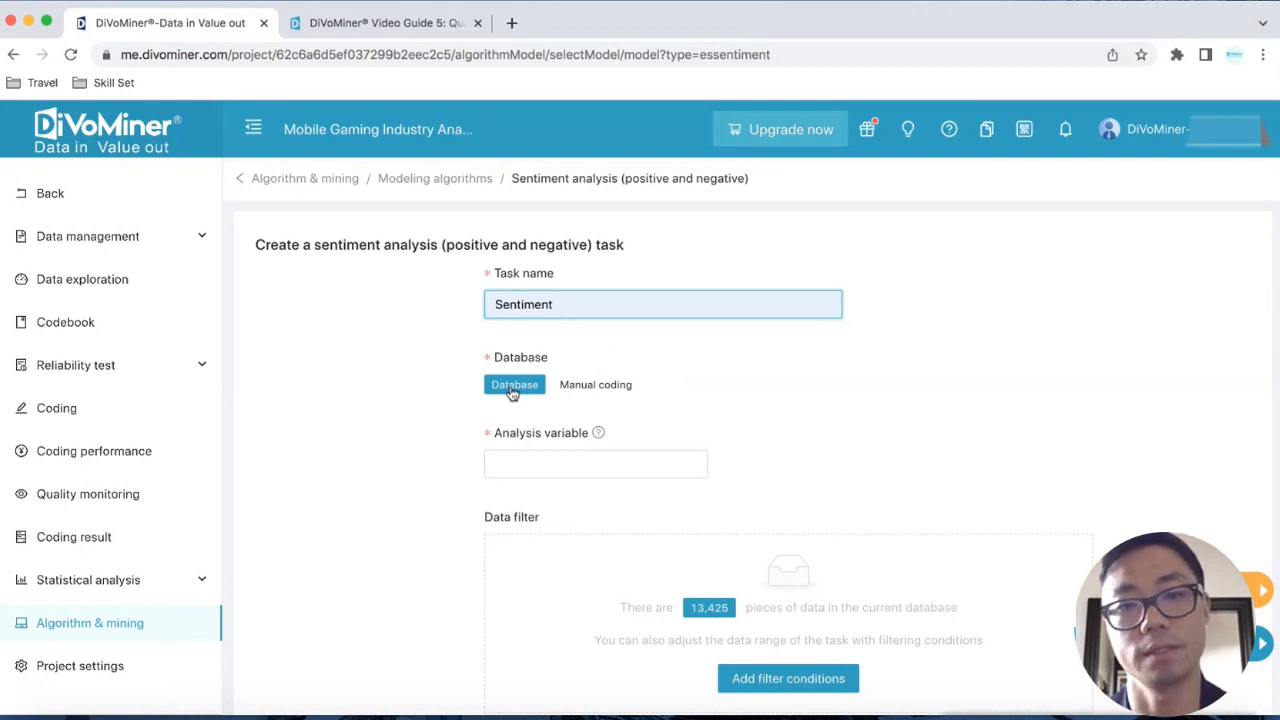
pyautogui.click(597, 393)
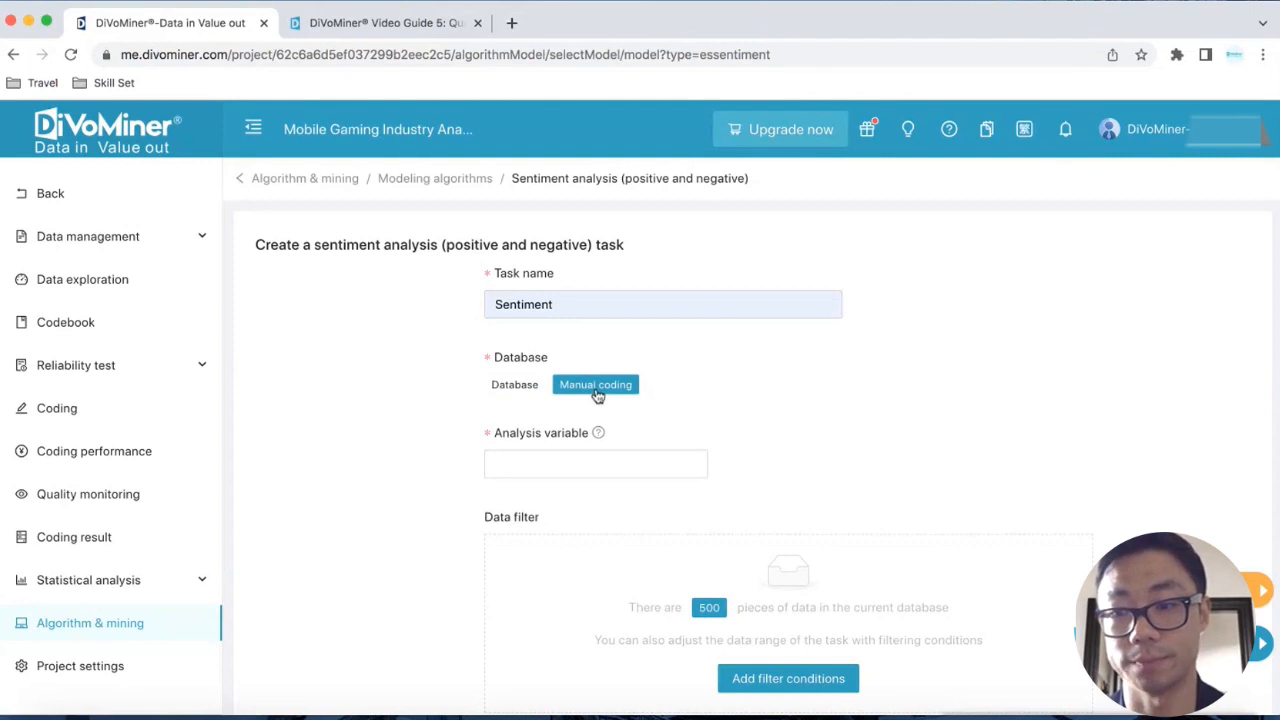
# Switch the task's data source to Database and select content as the analysis variable.
pyautogui.click(514, 384)
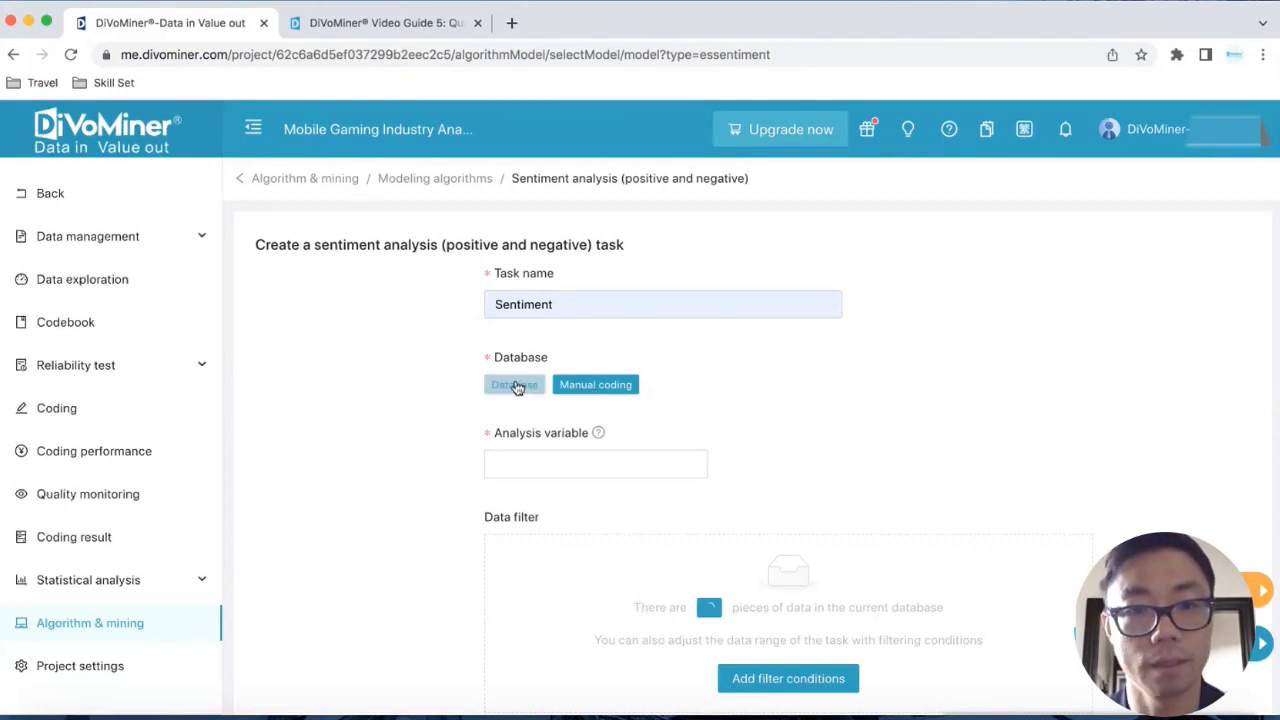
pyautogui.click(531, 463)
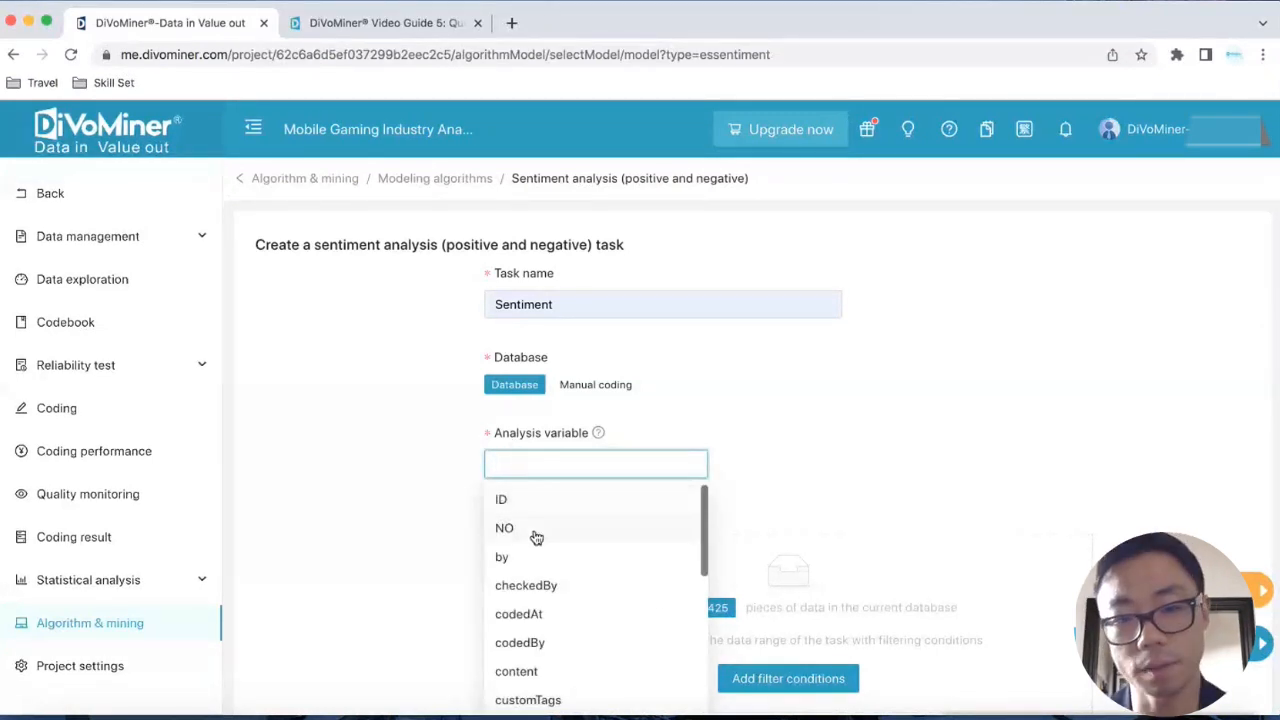
pyautogui.scroll(-3, 546, 609)
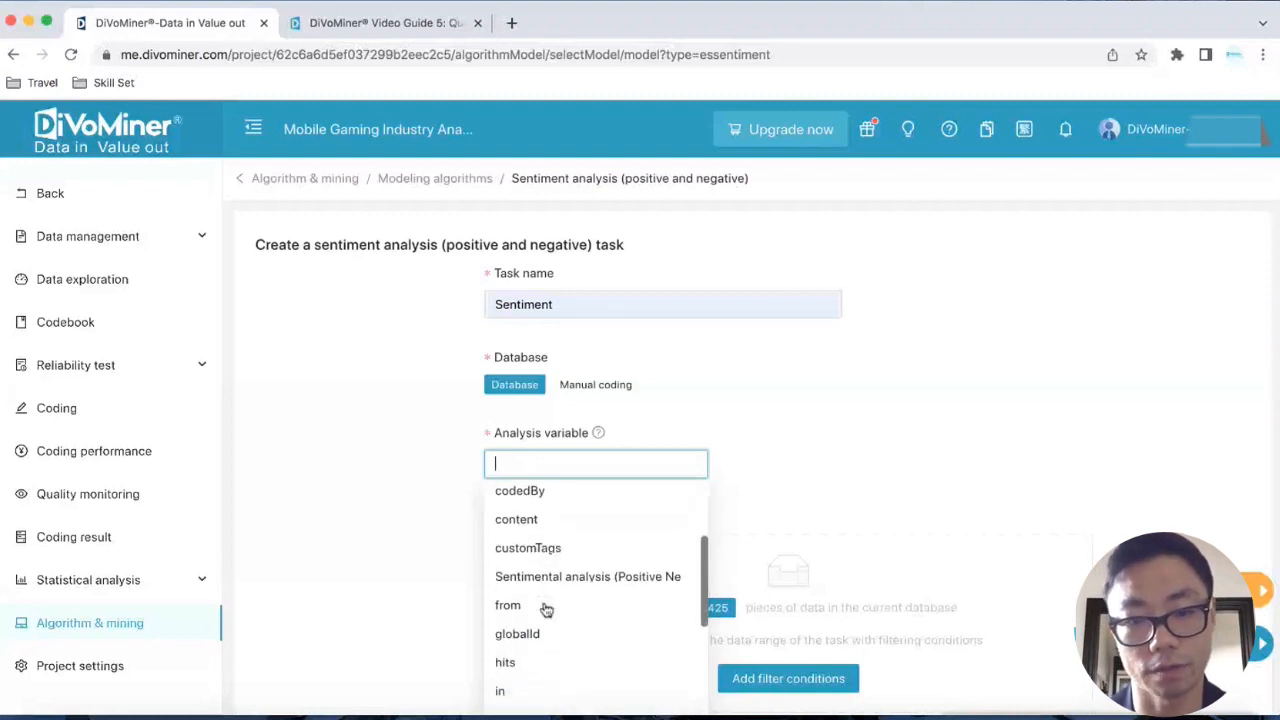
pyautogui.click(541, 522)
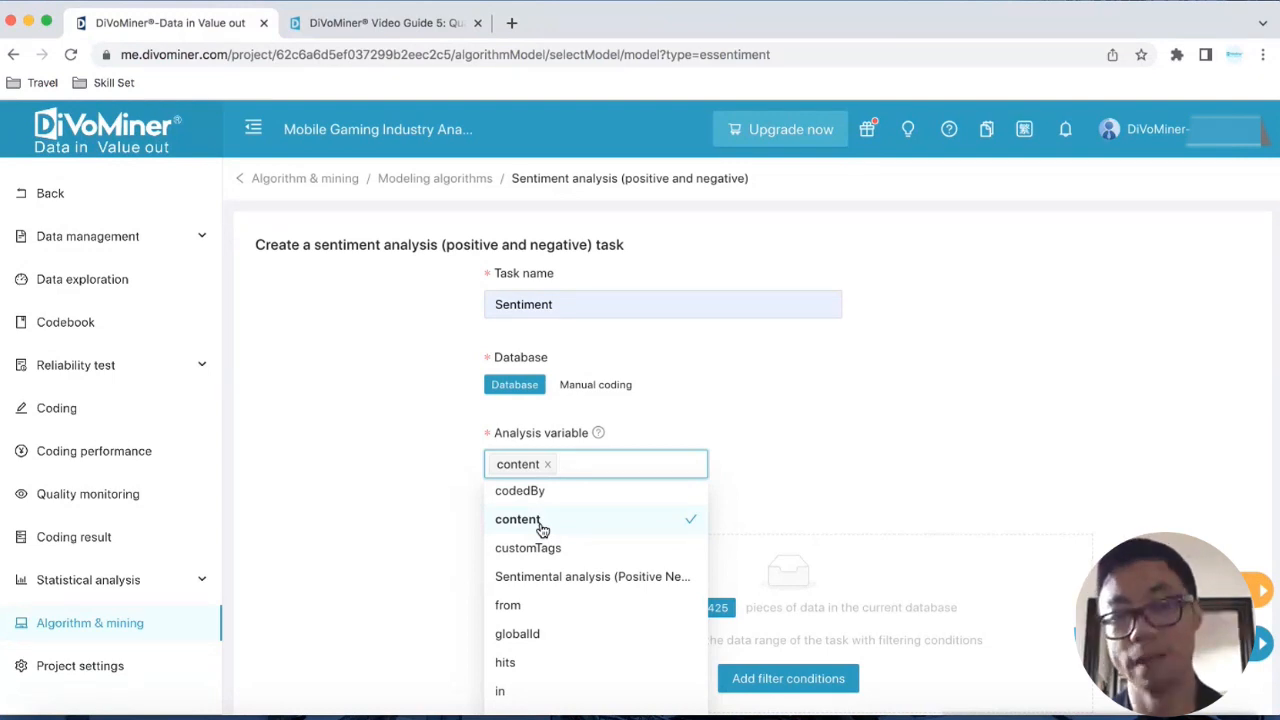
pyautogui.click(545, 612)
pyautogui.click(602, 465)
pyautogui.click(797, 488)
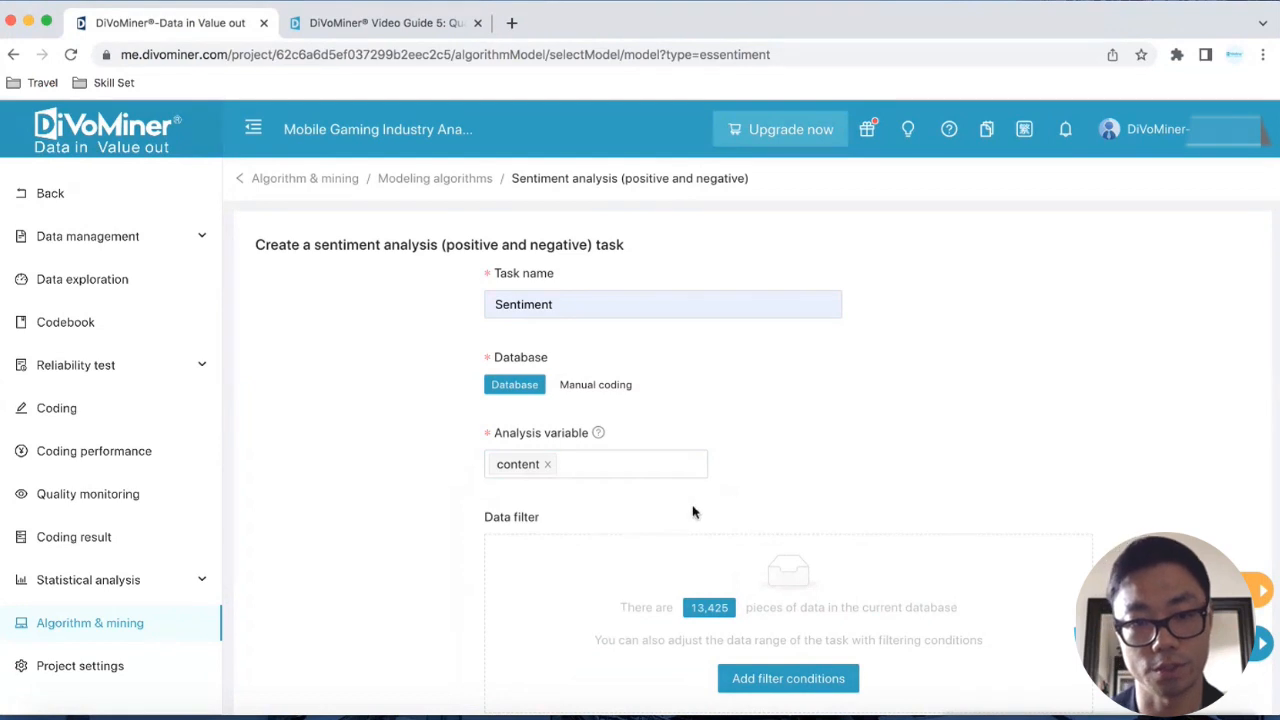
# Add filter conditions to the task and set them to match Any condition.
pyautogui.scroll(-3, 693, 512)
pyautogui.scroll(-1, 693, 512)
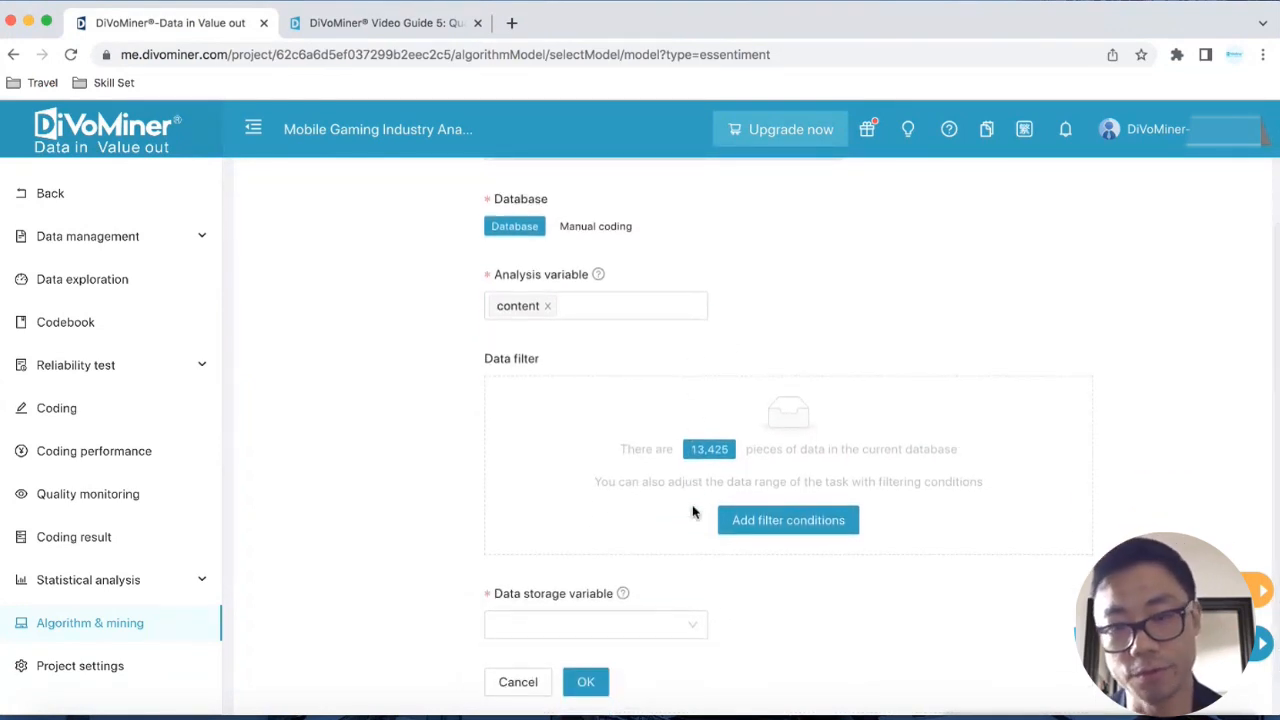
pyautogui.click(766, 519)
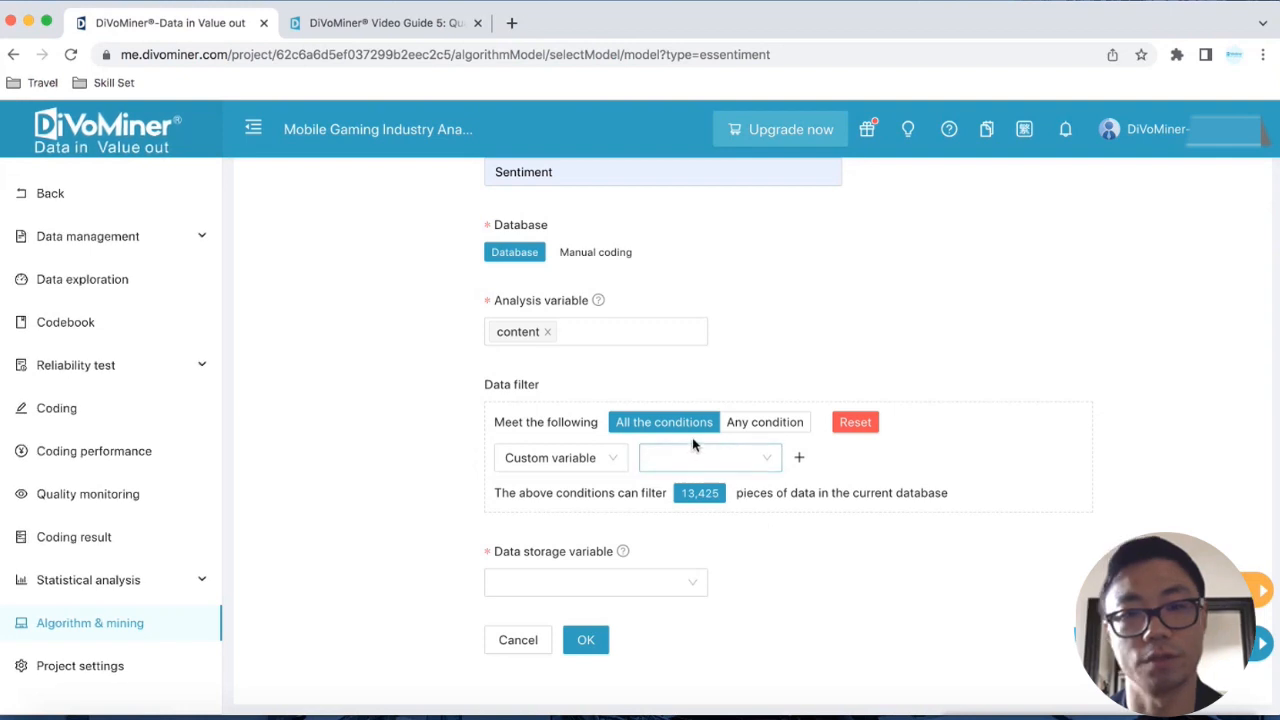
pyautogui.click(752, 428)
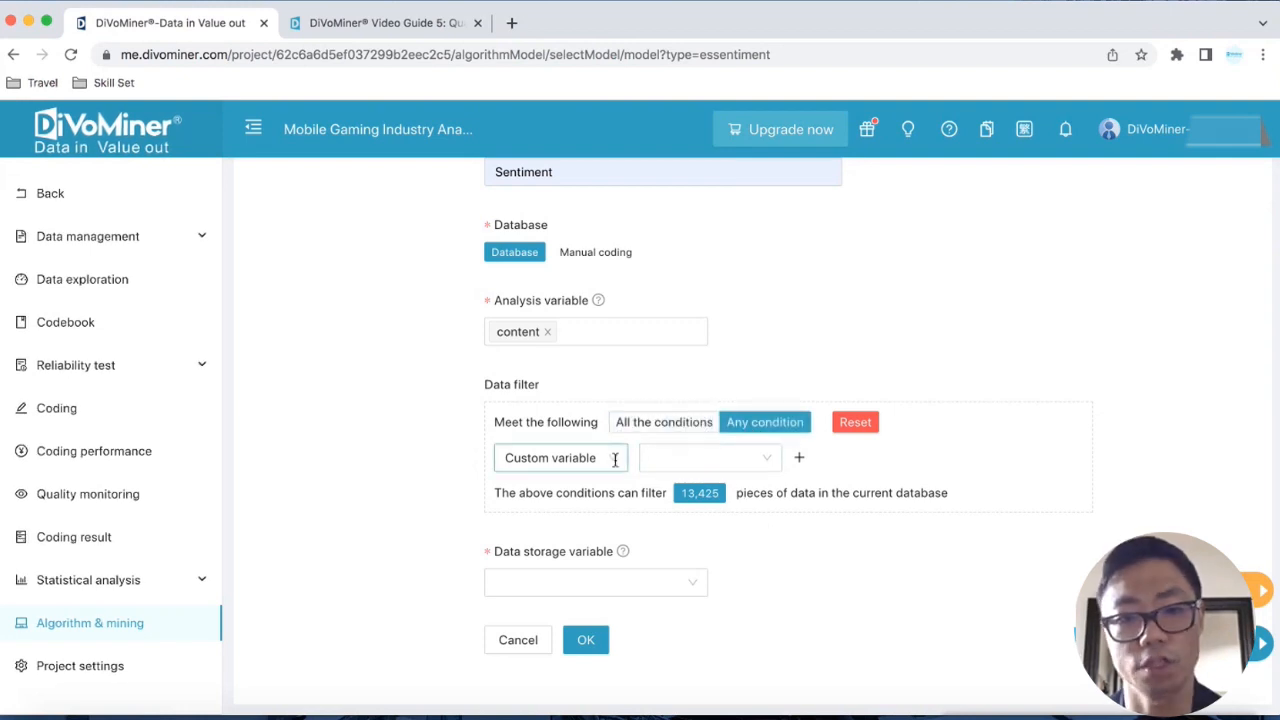
# Choose the custom variable Games 提及游戏 as a filter condition, and reset the data filter.
pyautogui.click(610, 458)
pyautogui.click(686, 458)
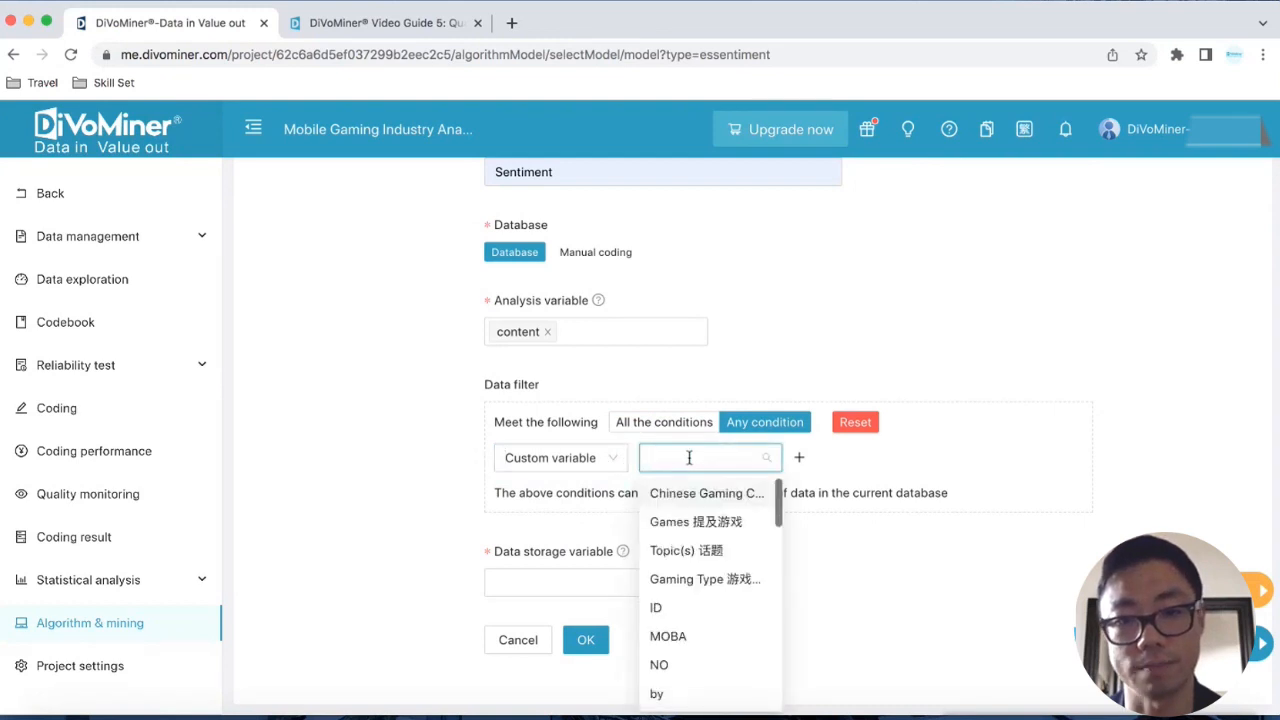
pyautogui.click(697, 530)
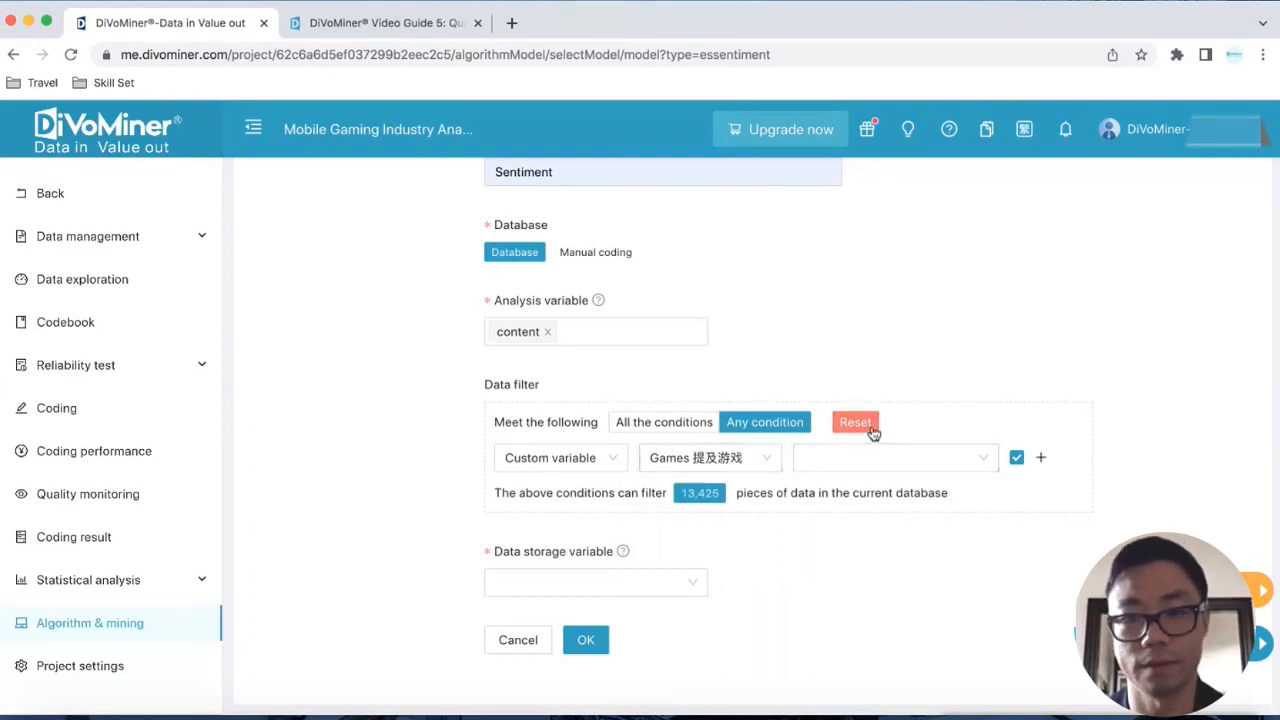
pyautogui.click(871, 428)
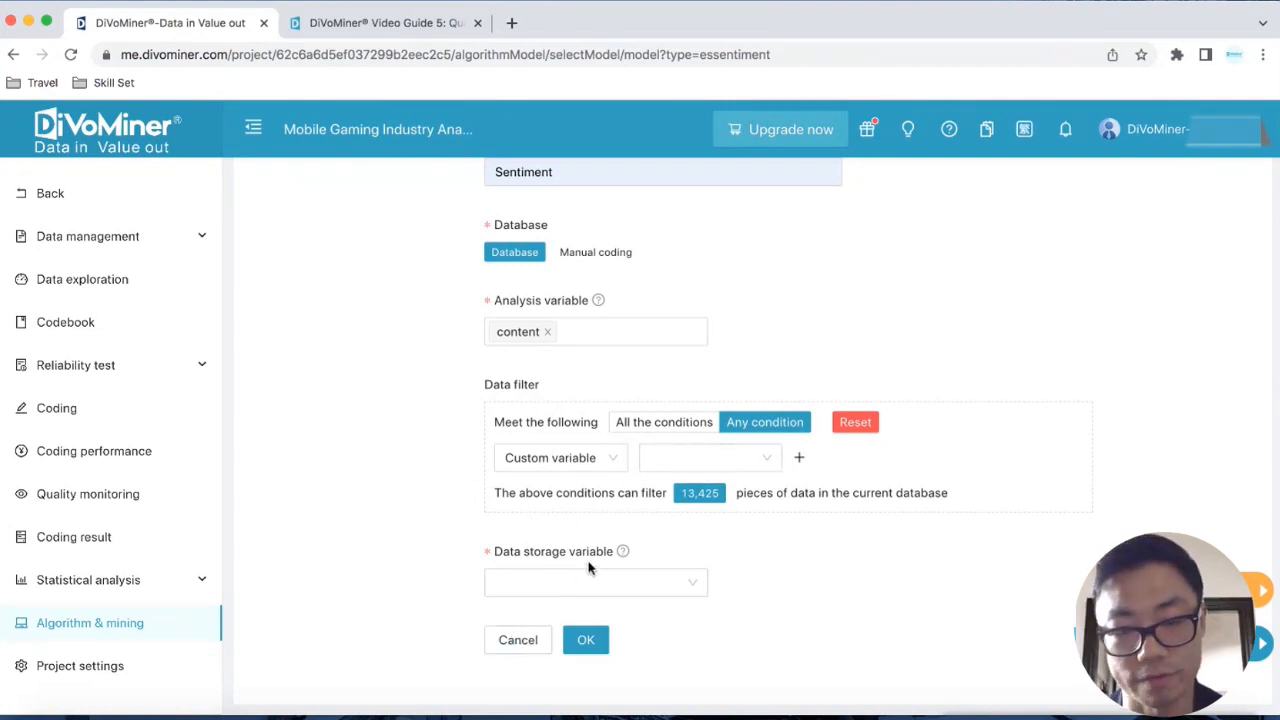
# Add a new data storage variable named Sentiment social networks for the task.
pyautogui.click(557, 586)
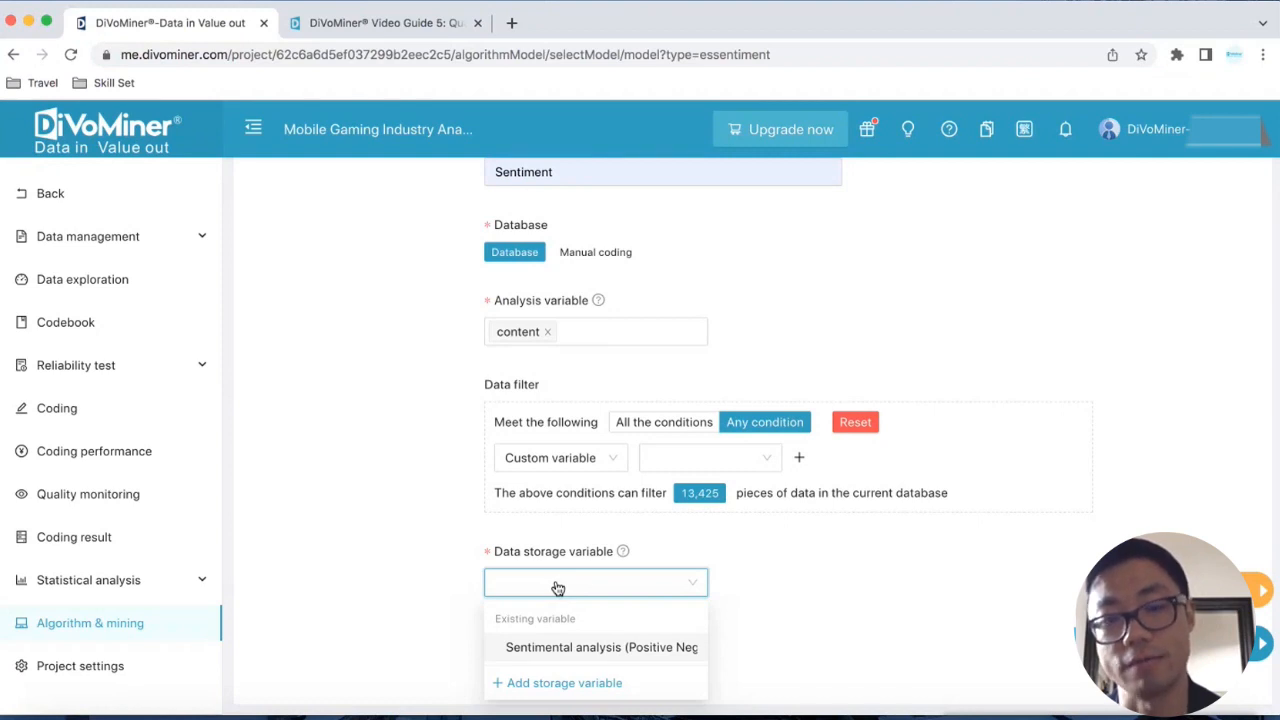
pyautogui.click(534, 588)
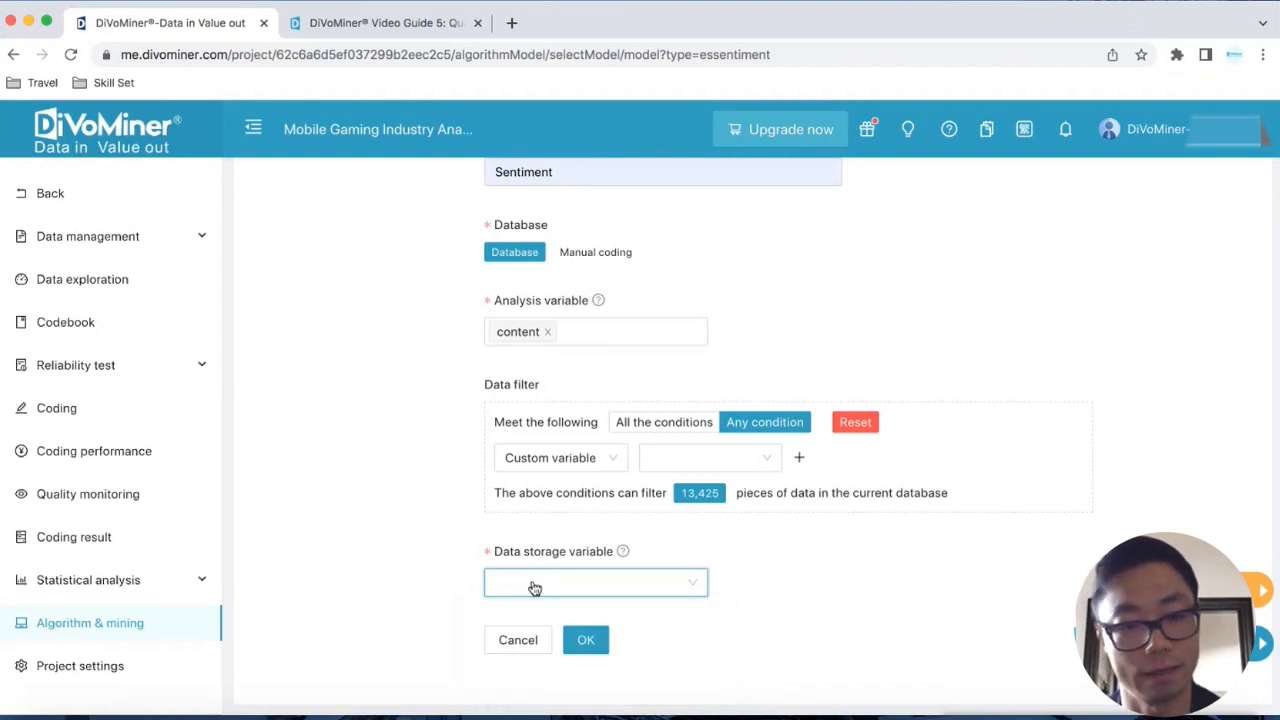
pyautogui.click(534, 588)
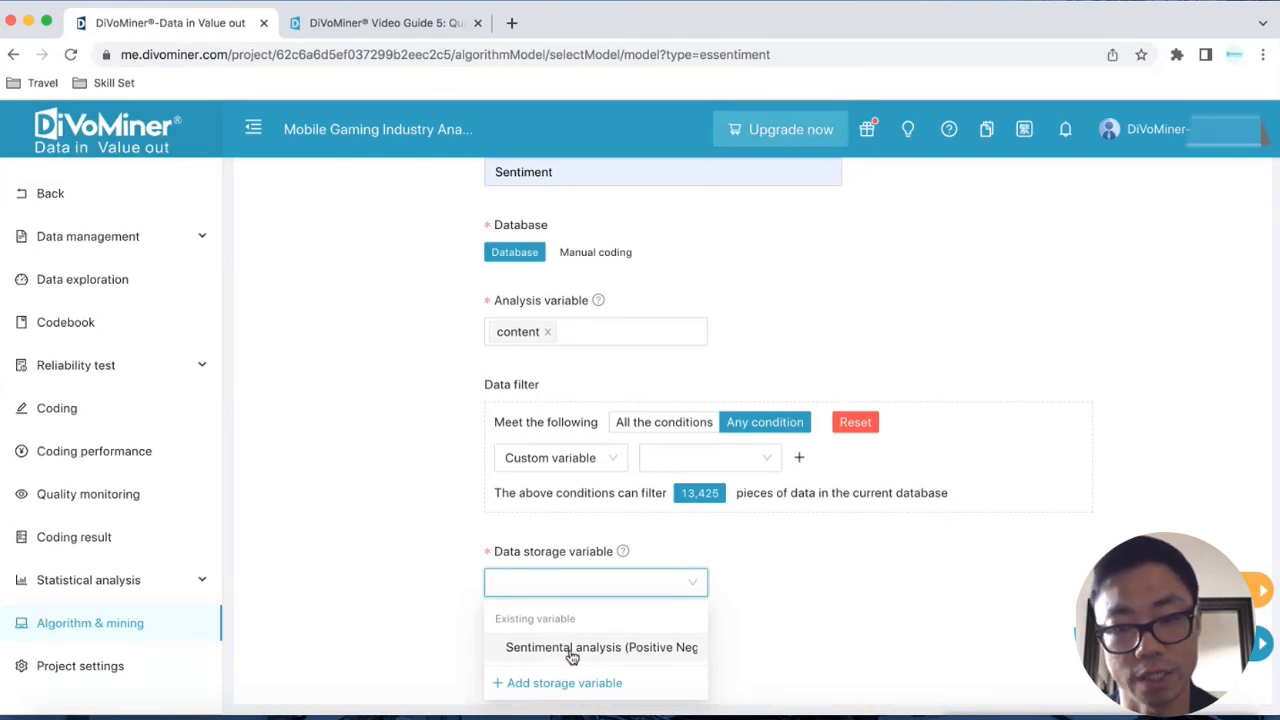
pyautogui.click(553, 683)
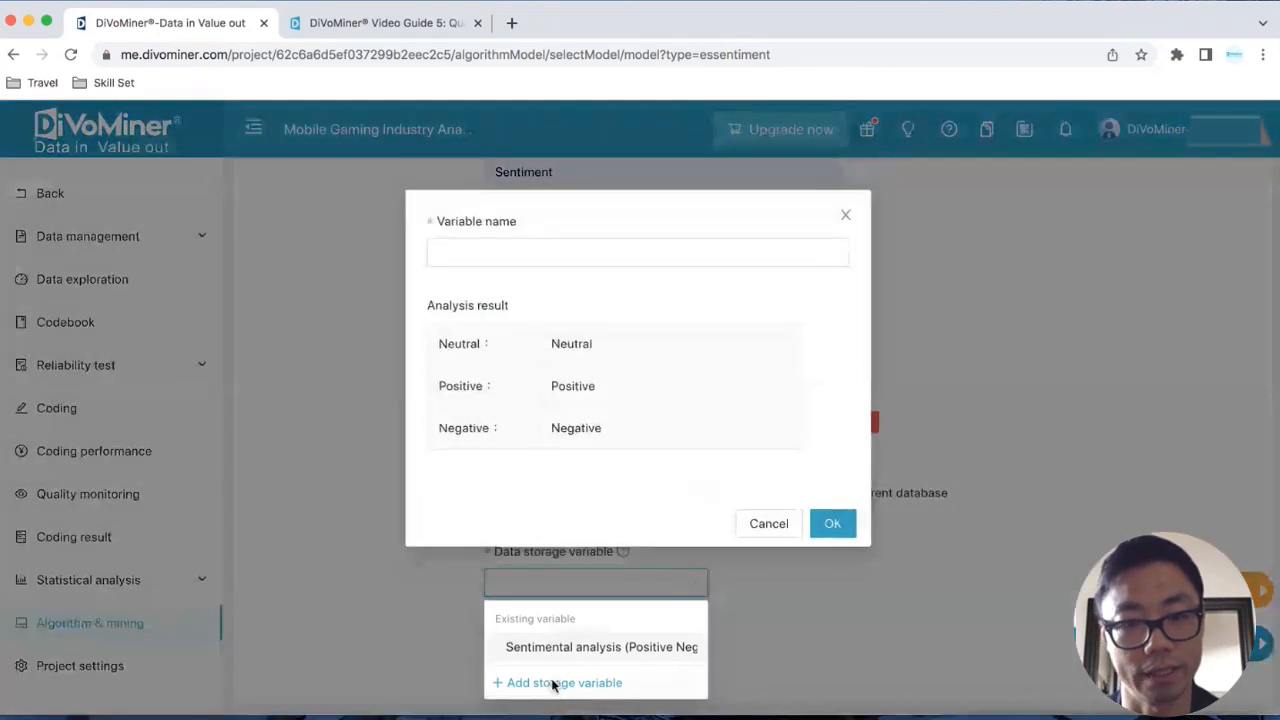
pyautogui.click(499, 252)
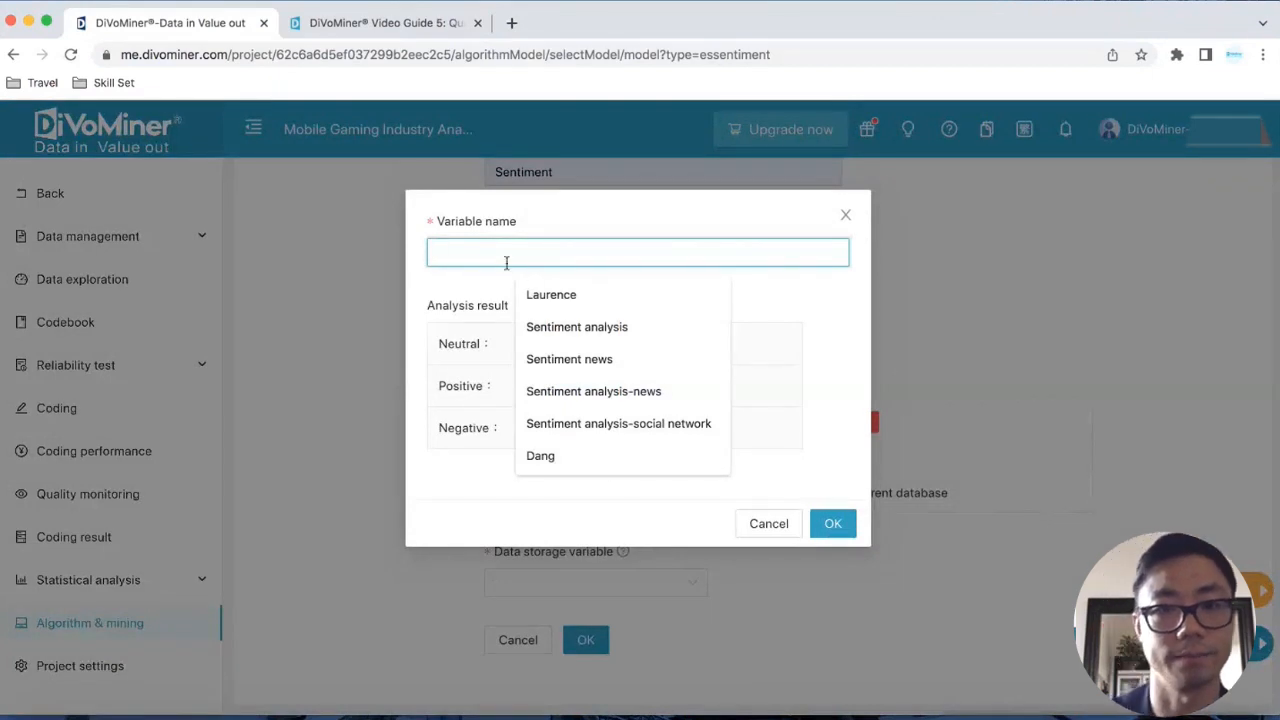
pyautogui.click(610, 362)
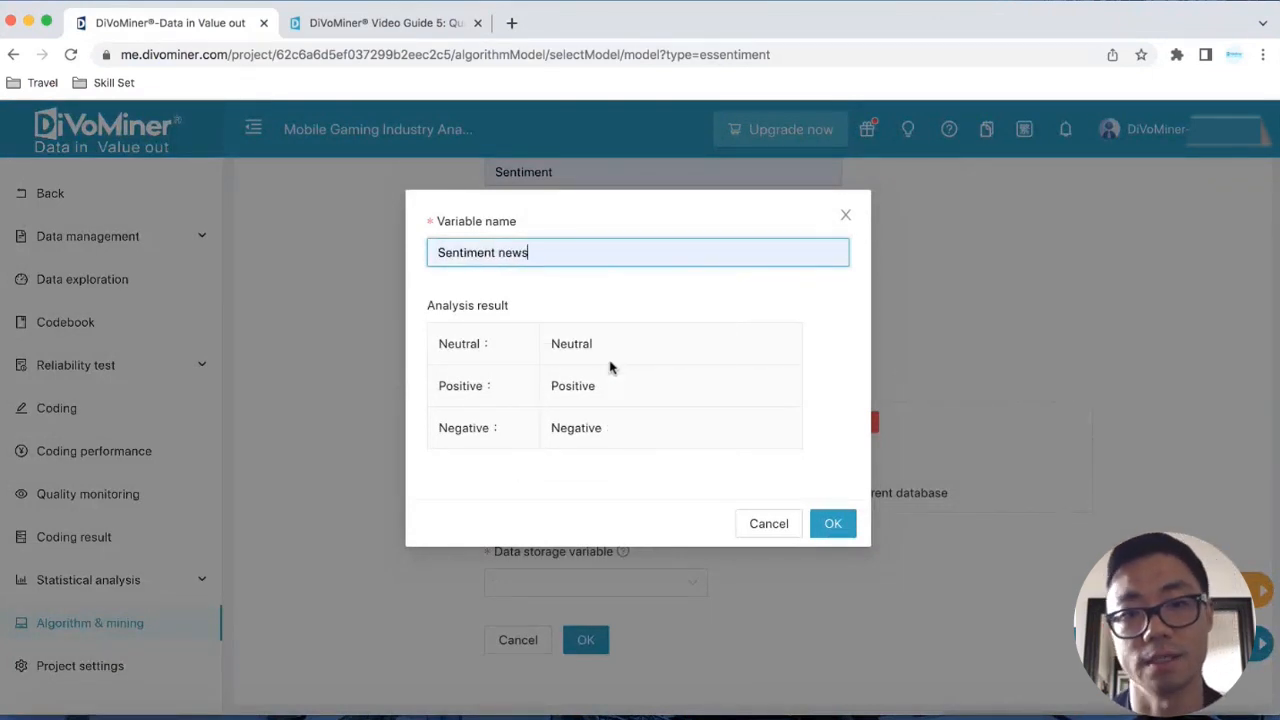
pyautogui.moveTo(534, 251); pyautogui.dragTo(507, 256)
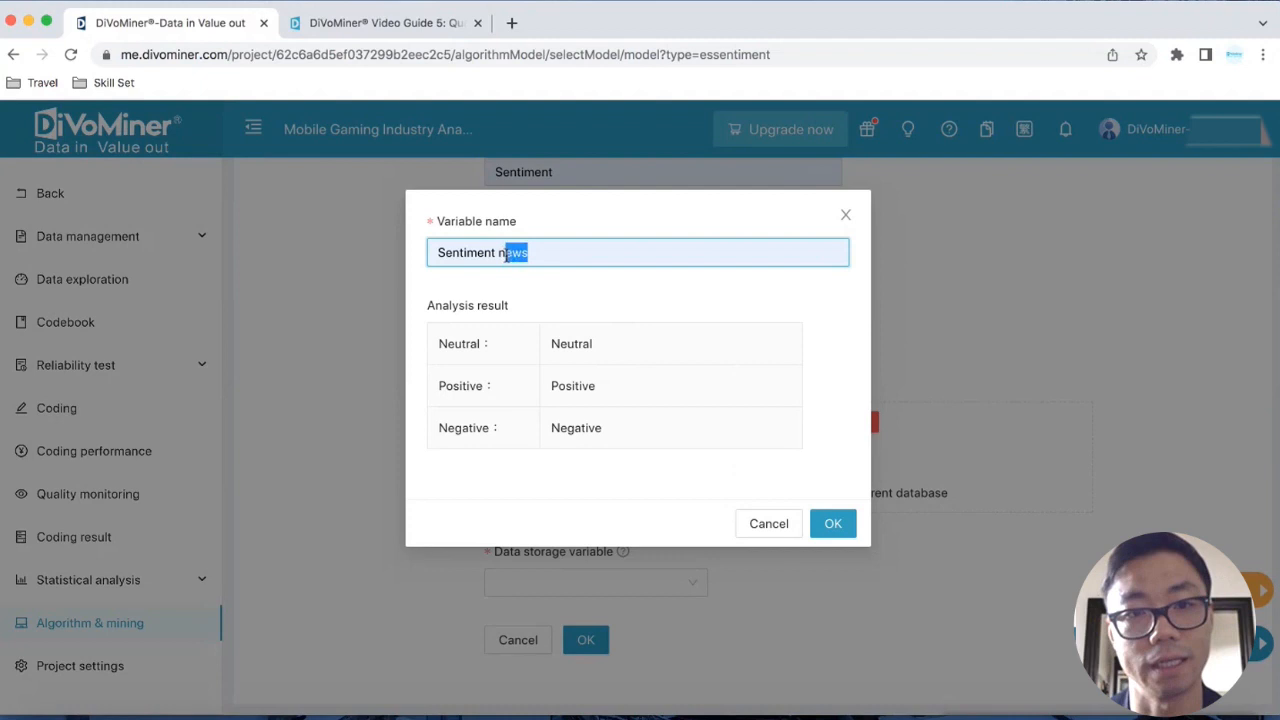
pyautogui.write('so')
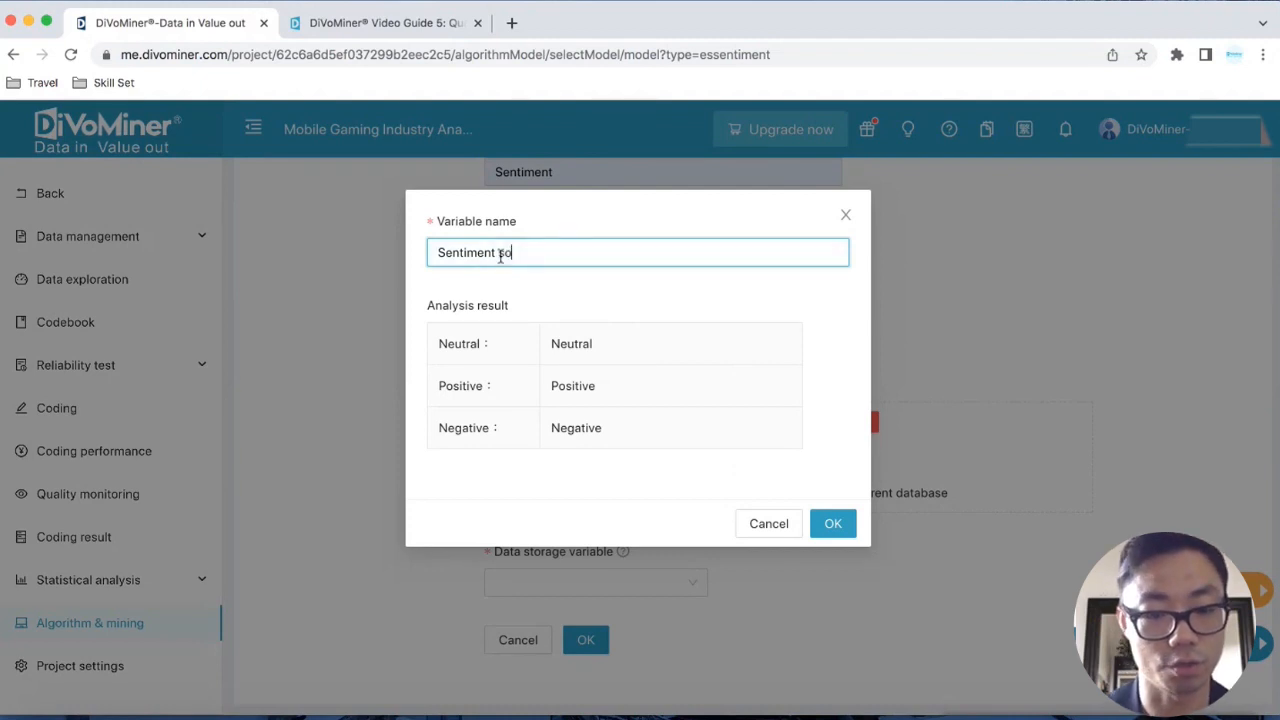
pyautogui.write('cial networks')
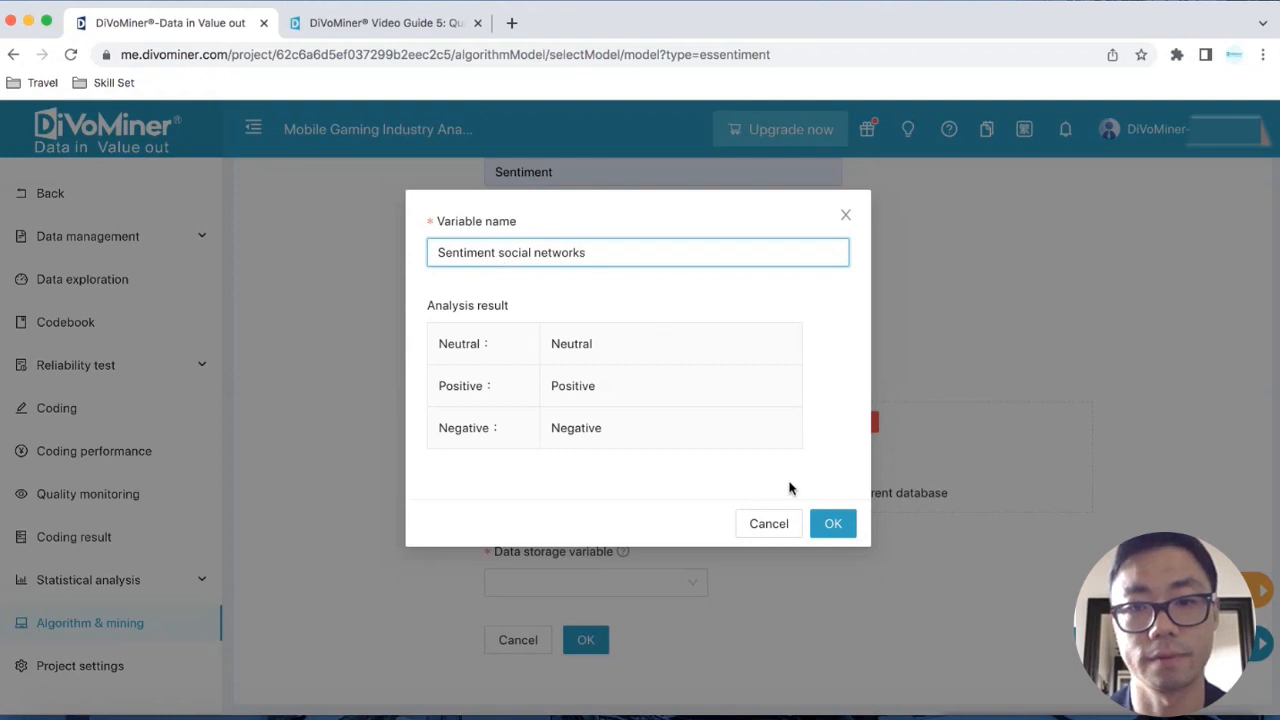
pyautogui.click(833, 523)
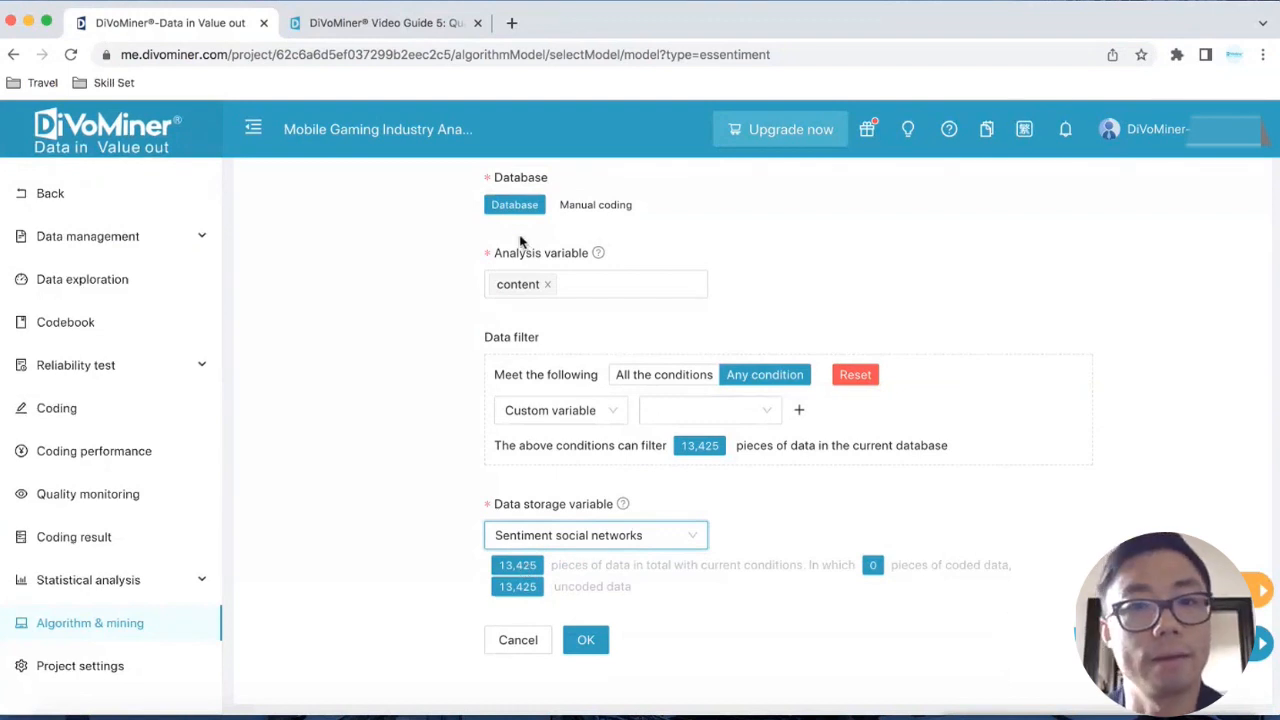
# Switch the task's data source to Manual coding and check the amount of data it covers.
pyautogui.moveTo(503, 567); pyautogui.dragTo(535, 568)
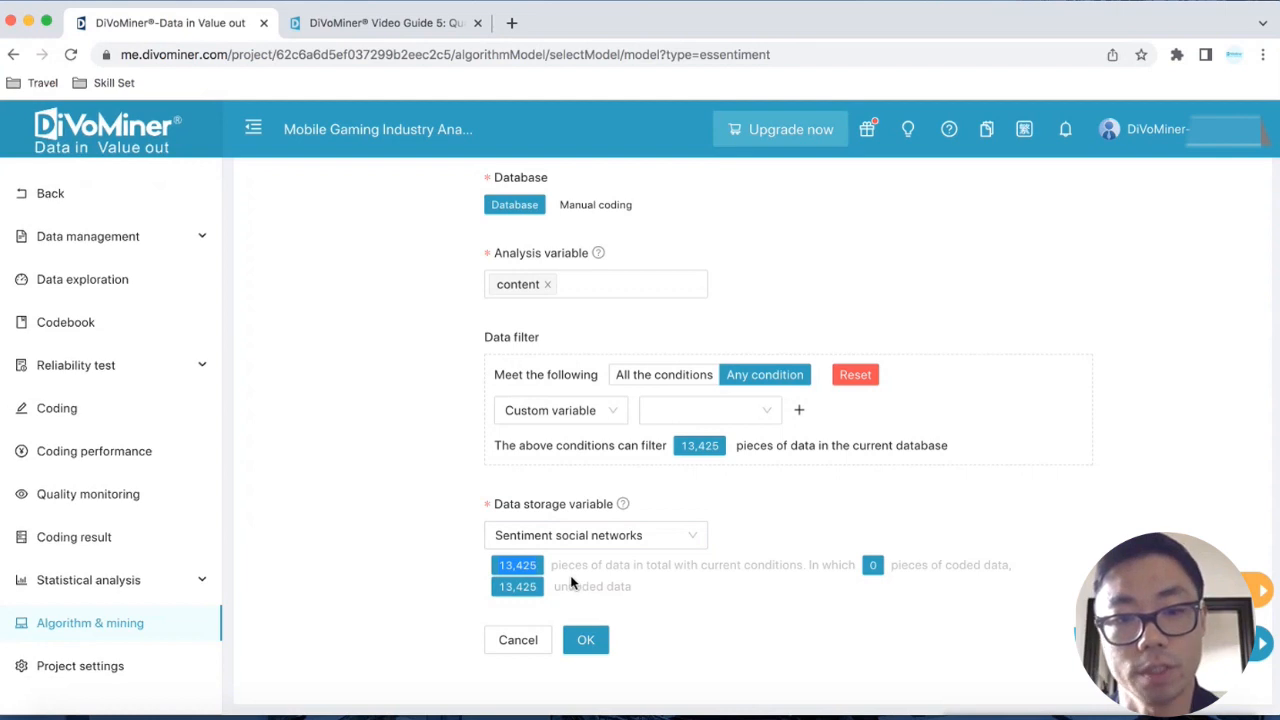
pyautogui.click(603, 213)
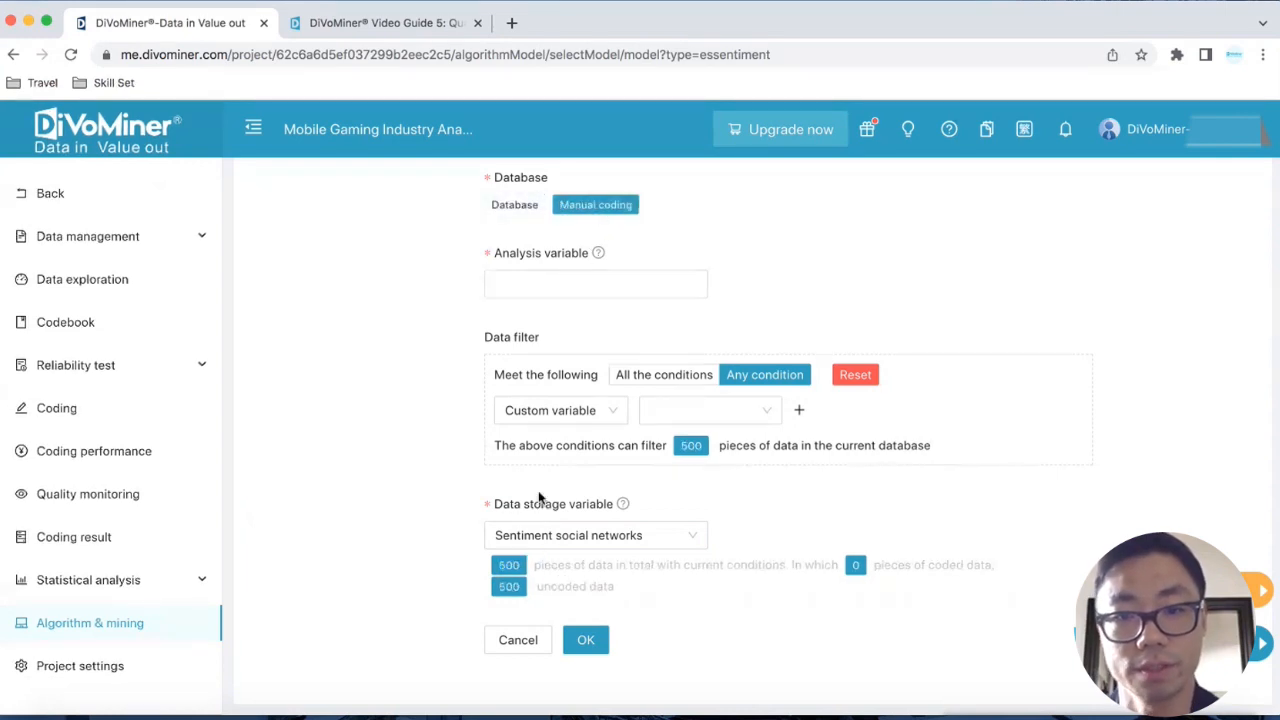
pyautogui.doubleClick(540, 566)
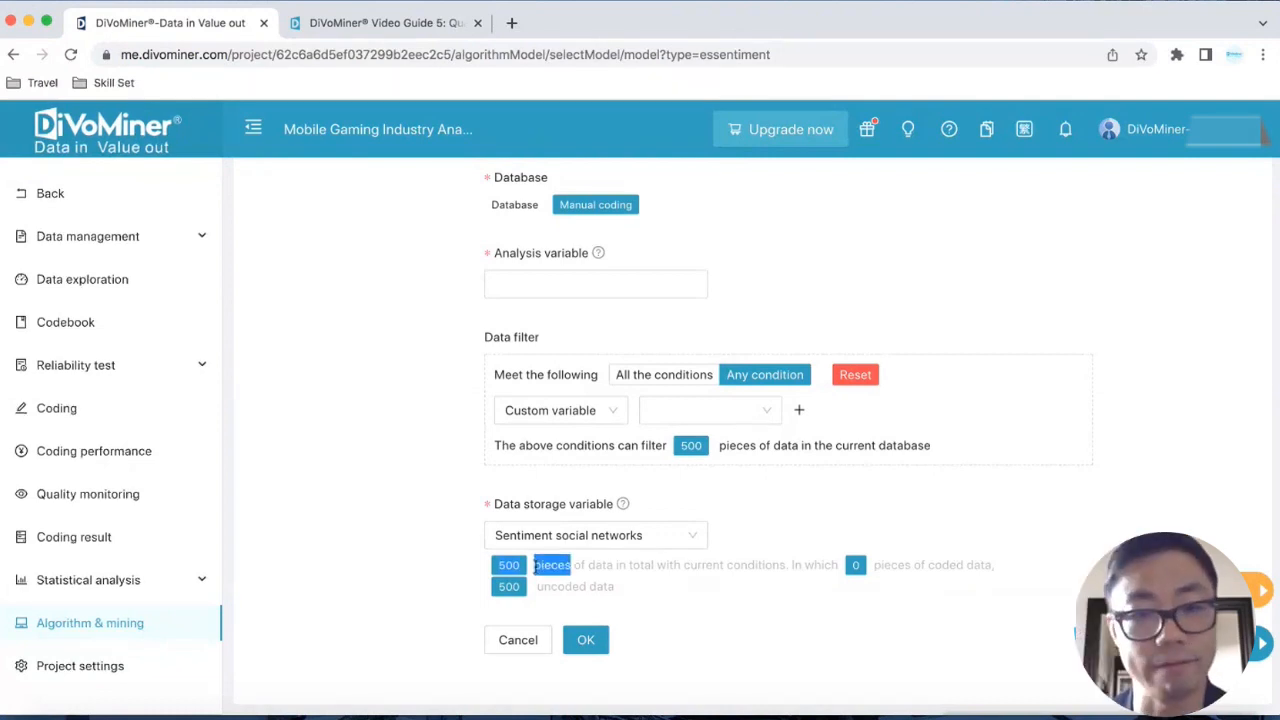
# Read the details of the monthly free quota for algorithm & mining and close them.
pyautogui.click(870, 137)
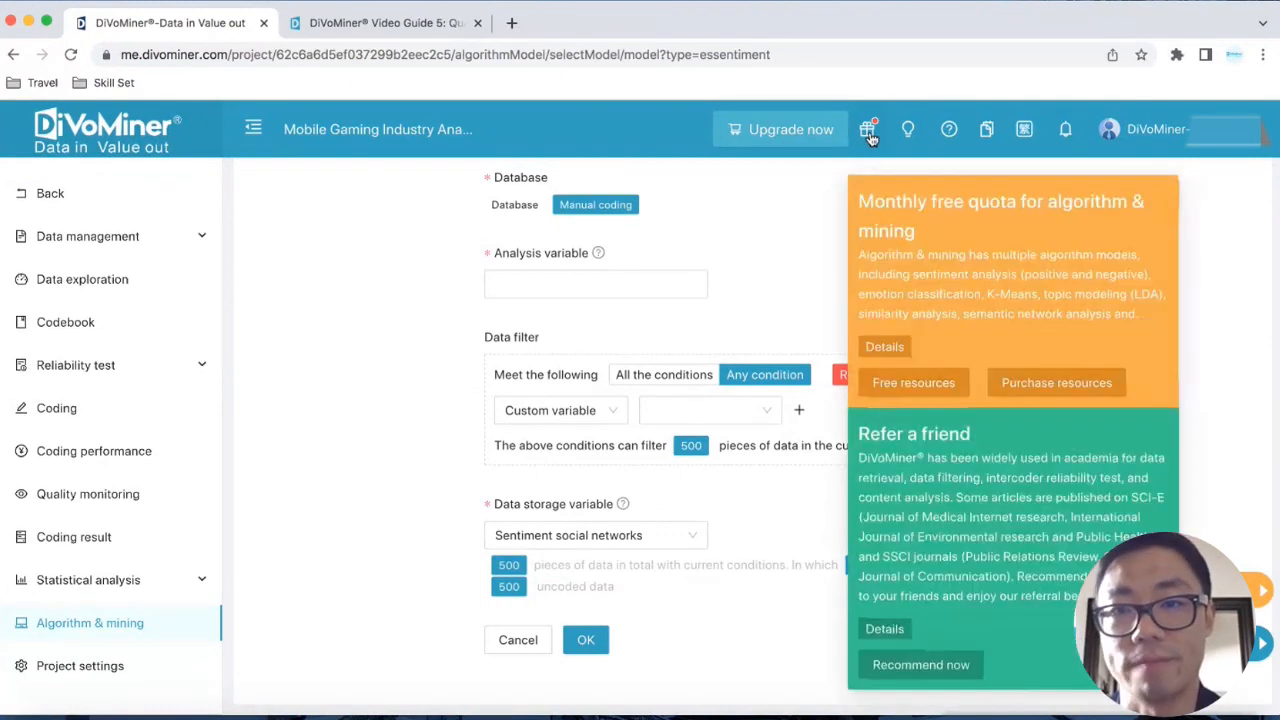
pyautogui.click(913, 393)
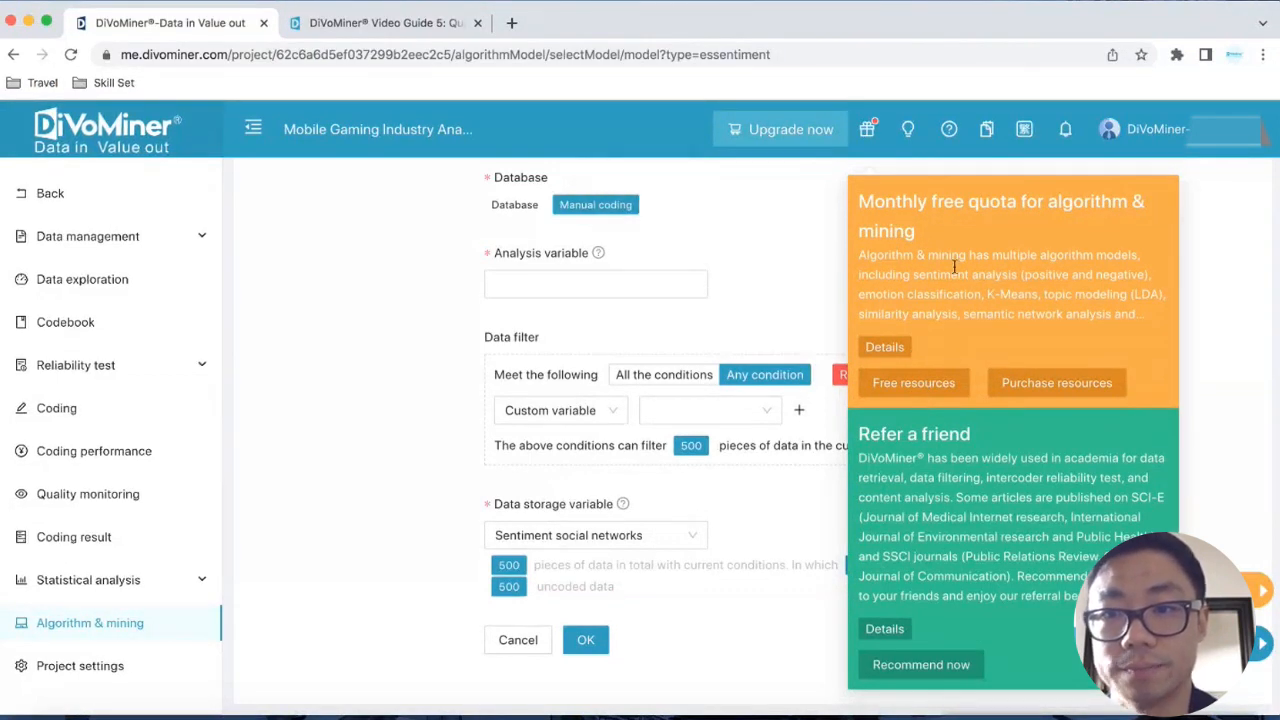
pyautogui.click(896, 346)
pyautogui.moveTo(747, 357); pyautogui.dragTo(585, 374)
pyautogui.click(627, 372)
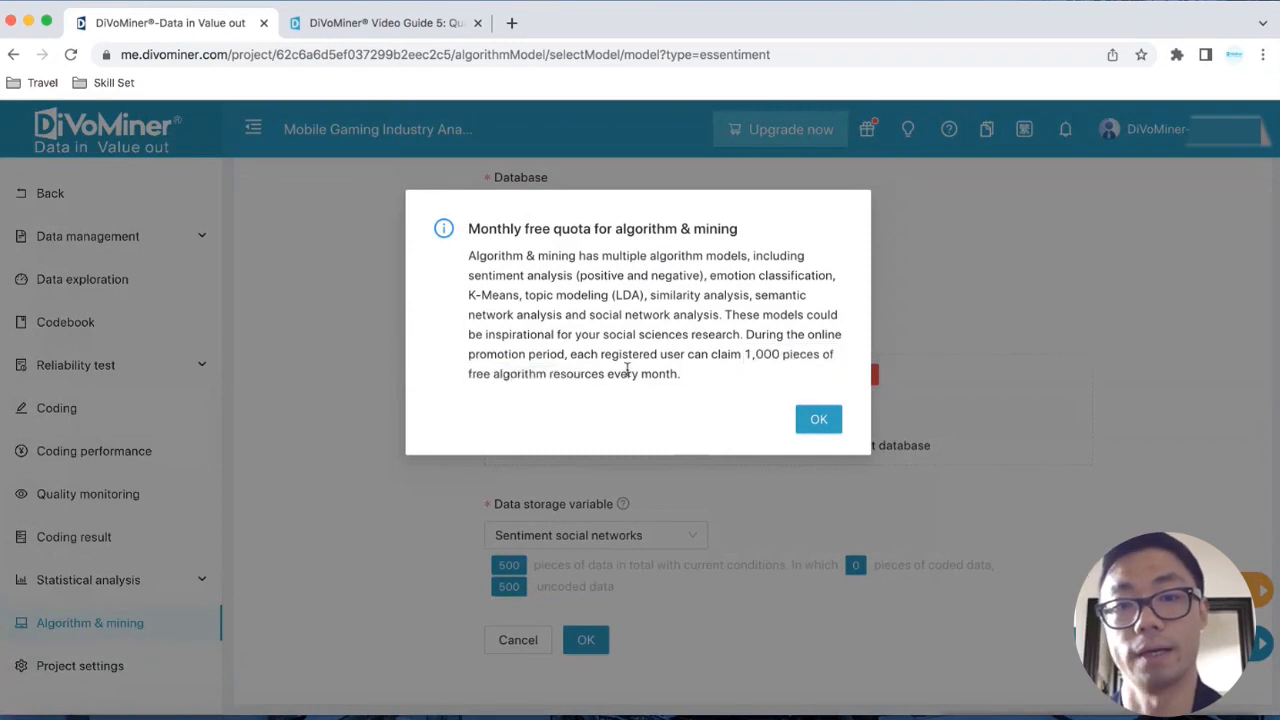
pyautogui.click(818, 419)
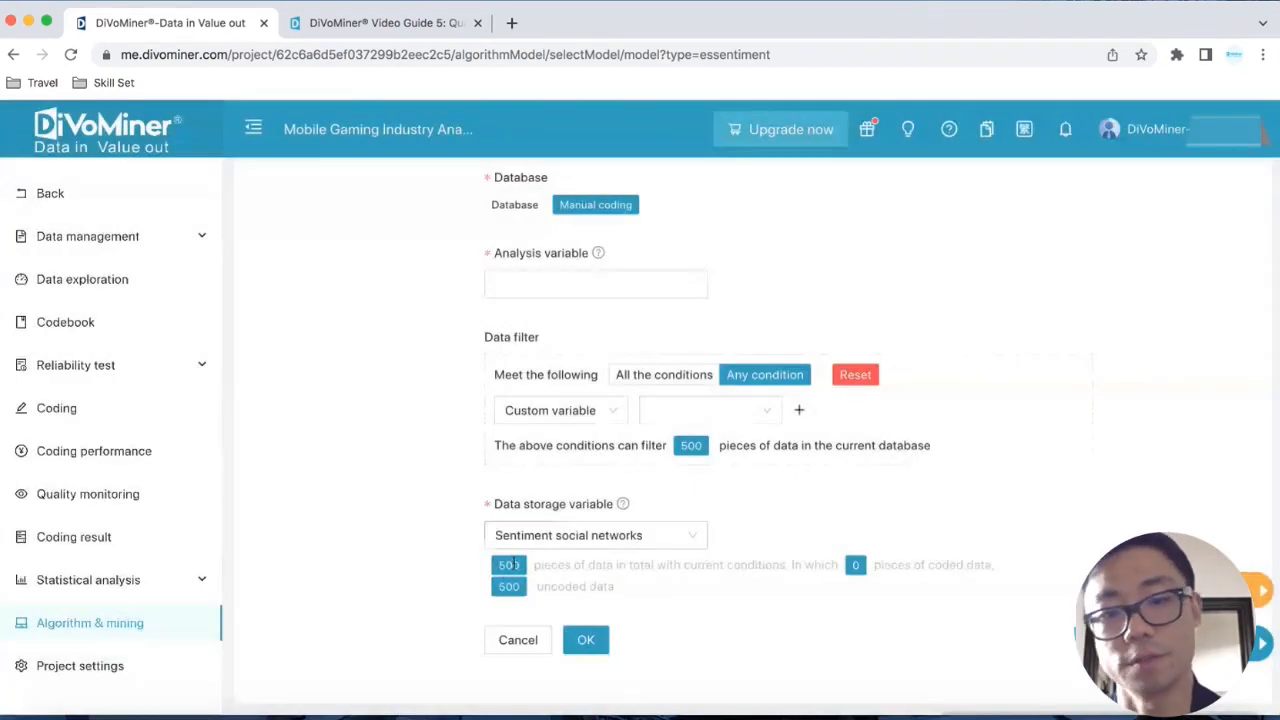
# Select content as the analysis variable and create the Sentiment task, accepting the computing resource consumption.
pyautogui.click(585, 645)
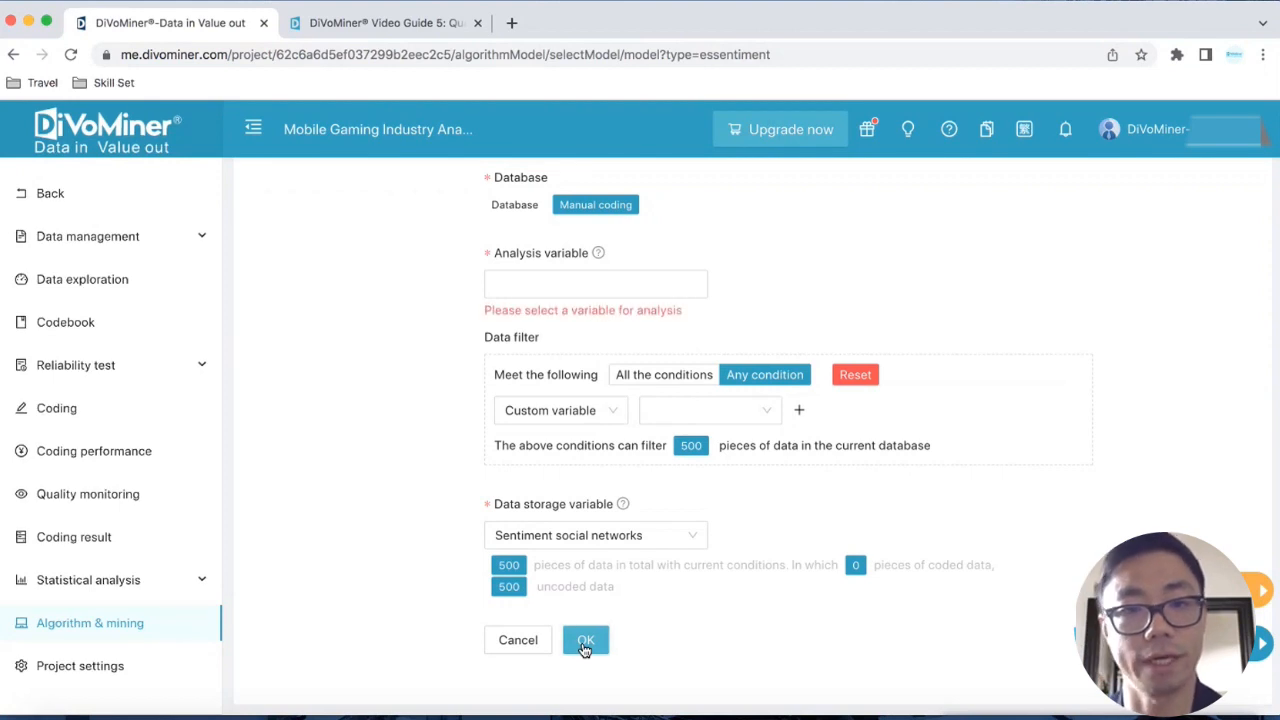
pyautogui.click(580, 288)
pyautogui.click(550, 345)
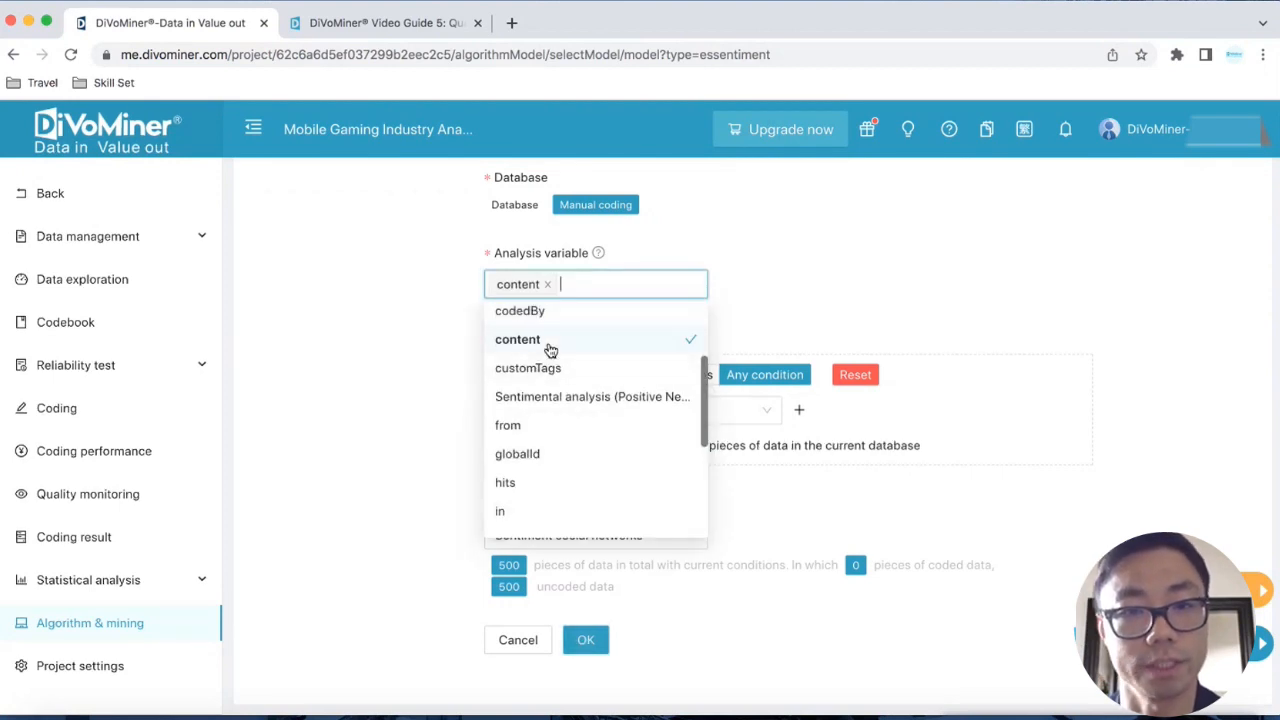
pyautogui.click(584, 644)
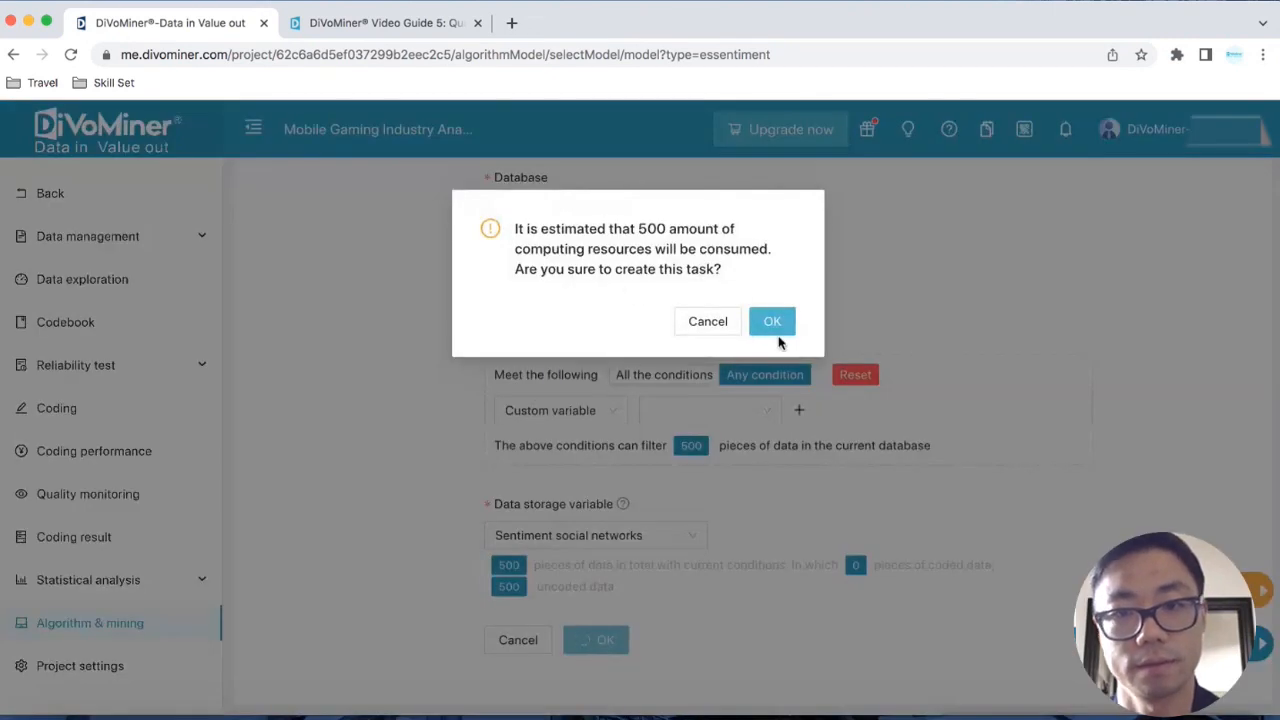
pyautogui.click(772, 333)
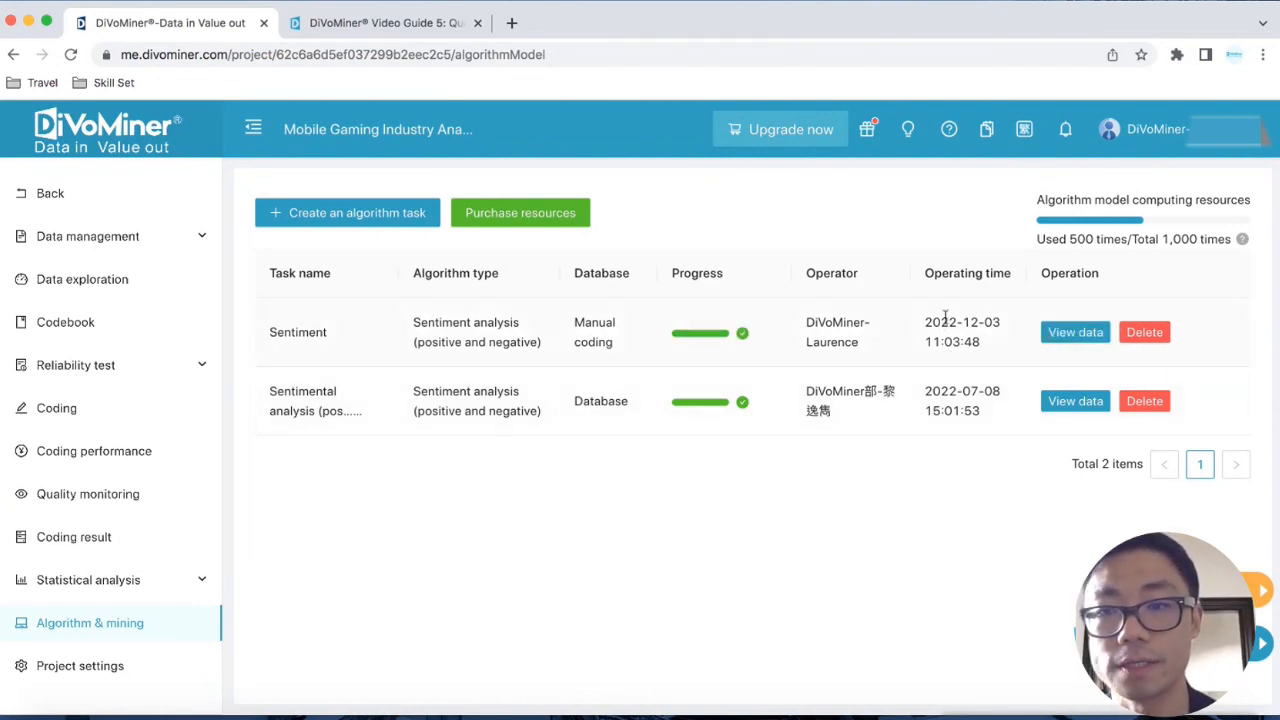
# Open the result data of the older Sentimental analysis (positive and negative) task in the task list.
pyautogui.moveTo(818, 392); pyautogui.dragTo(880, 401)
pyautogui.click(880, 401)
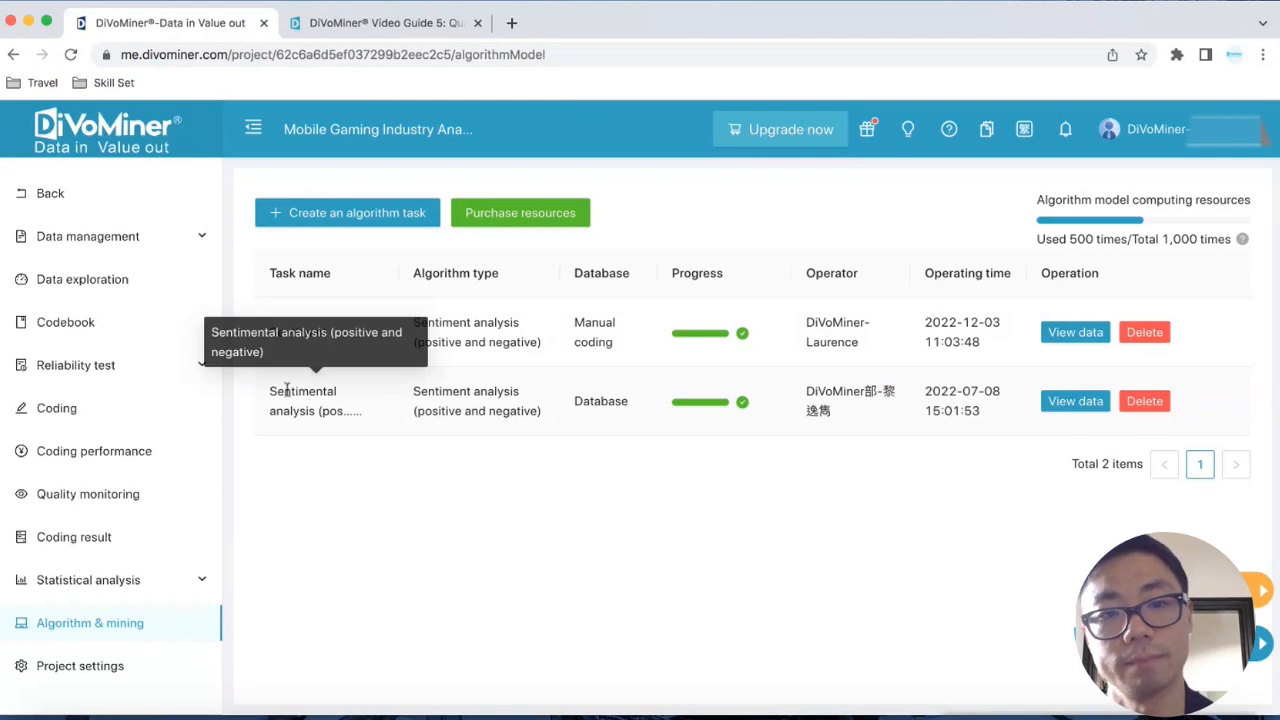
pyautogui.moveTo(962, 389); pyautogui.dragTo(990, 391)
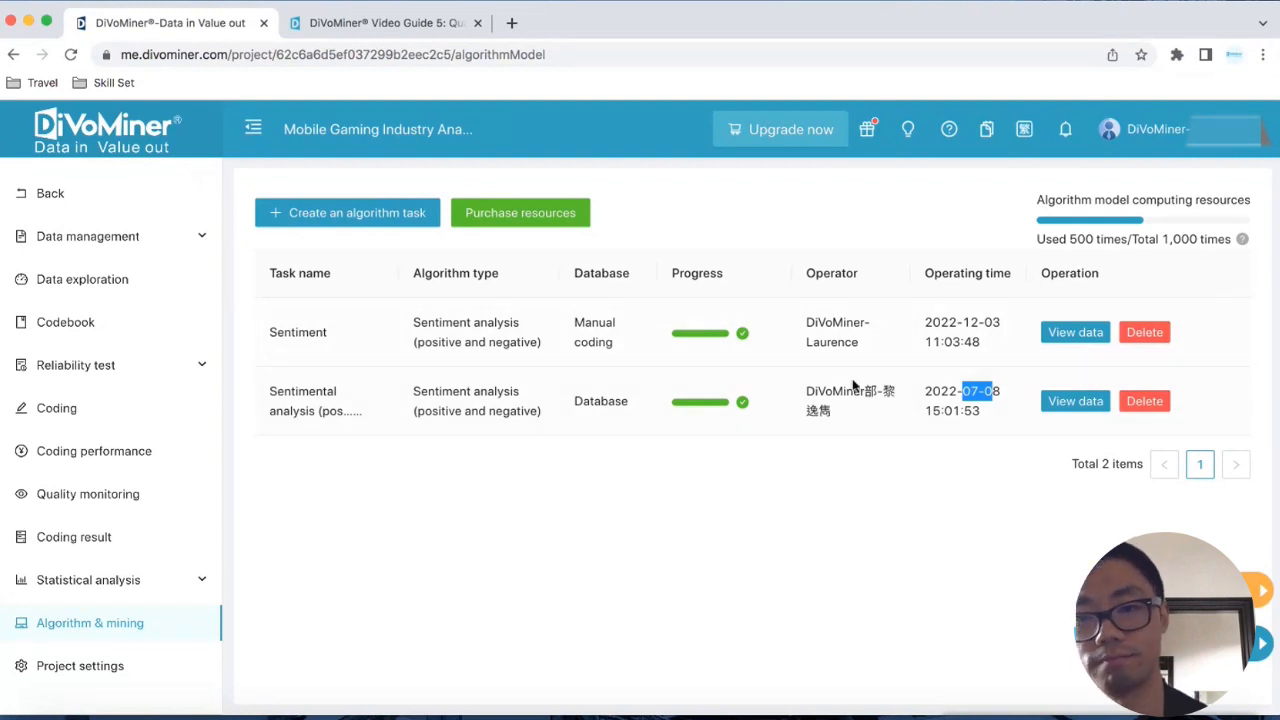
pyautogui.click(1069, 409)
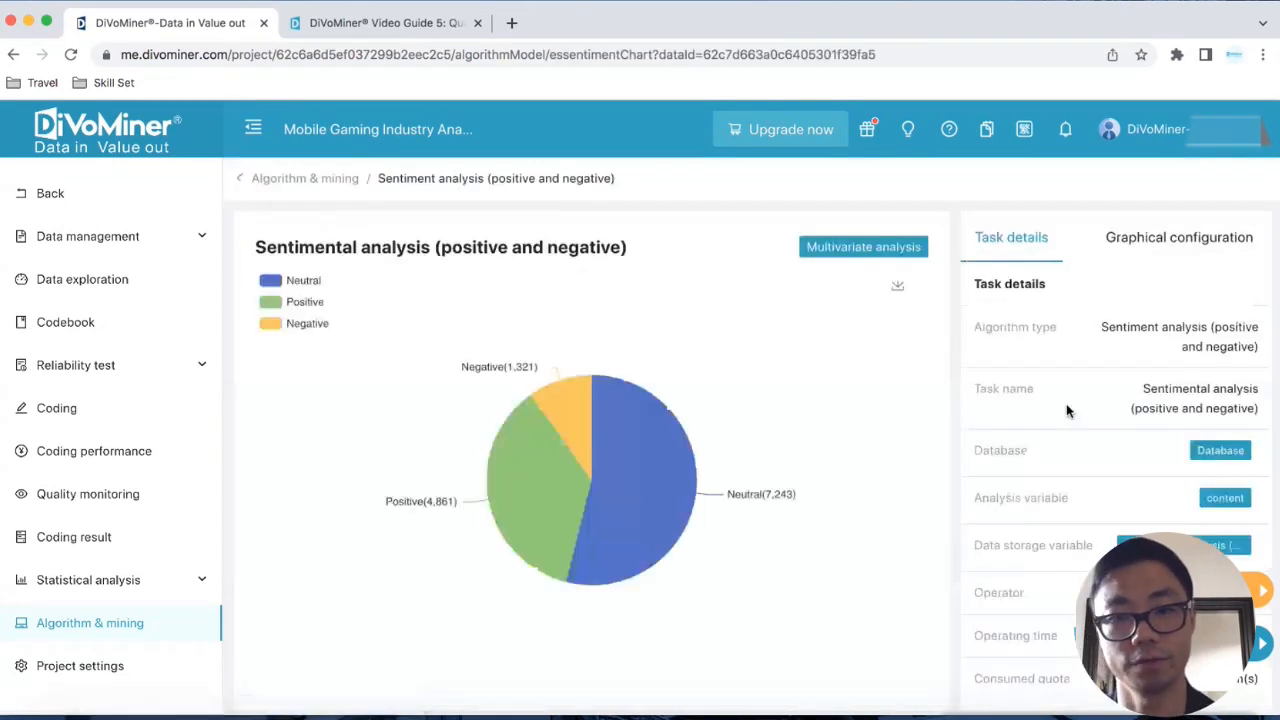
# Start a new algorithm task, look at the Sentiment analysis (emotion classification) task form and return to the algorithm model selection.
pyautogui.scroll(-1, 648, 460)
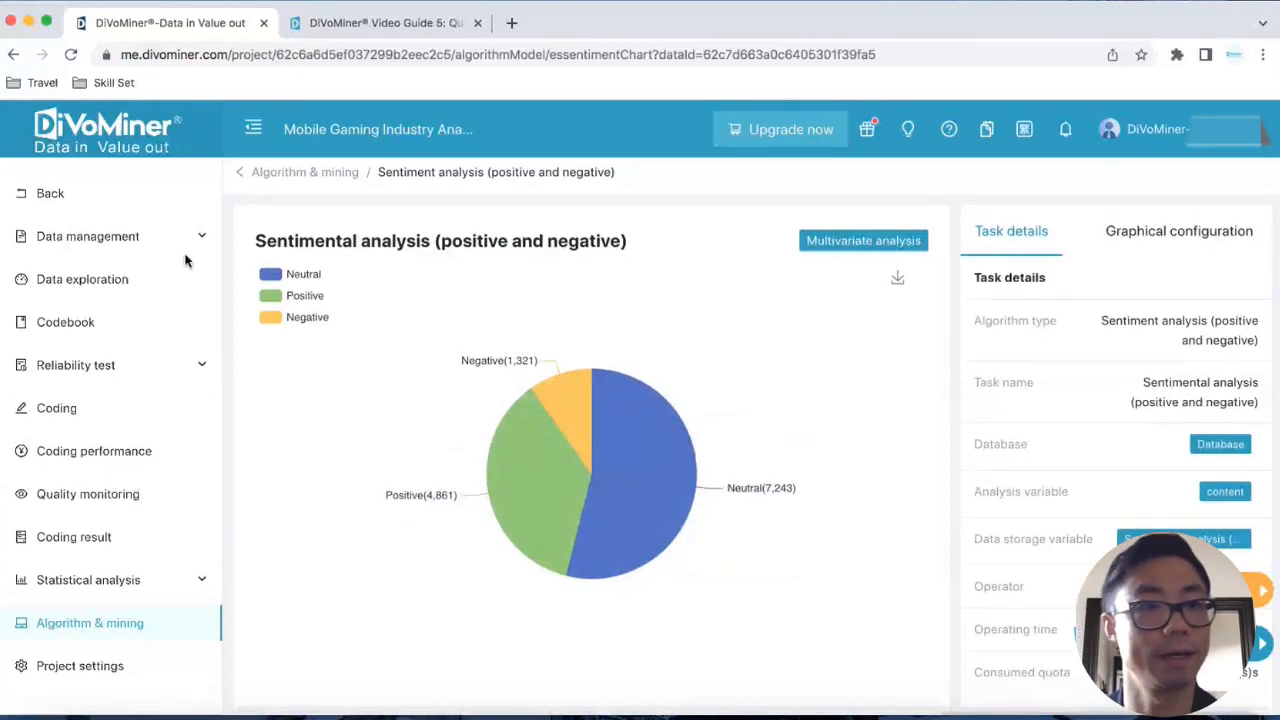
pyautogui.click(93, 624)
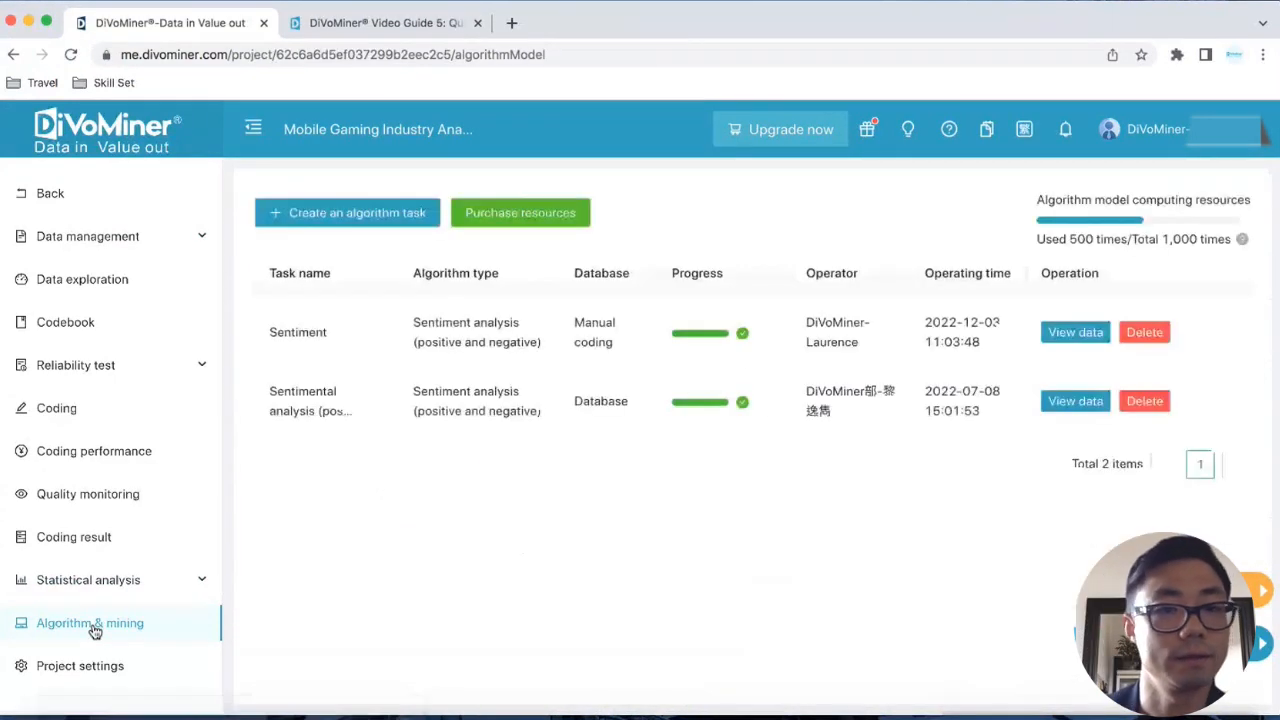
pyautogui.click(344, 212)
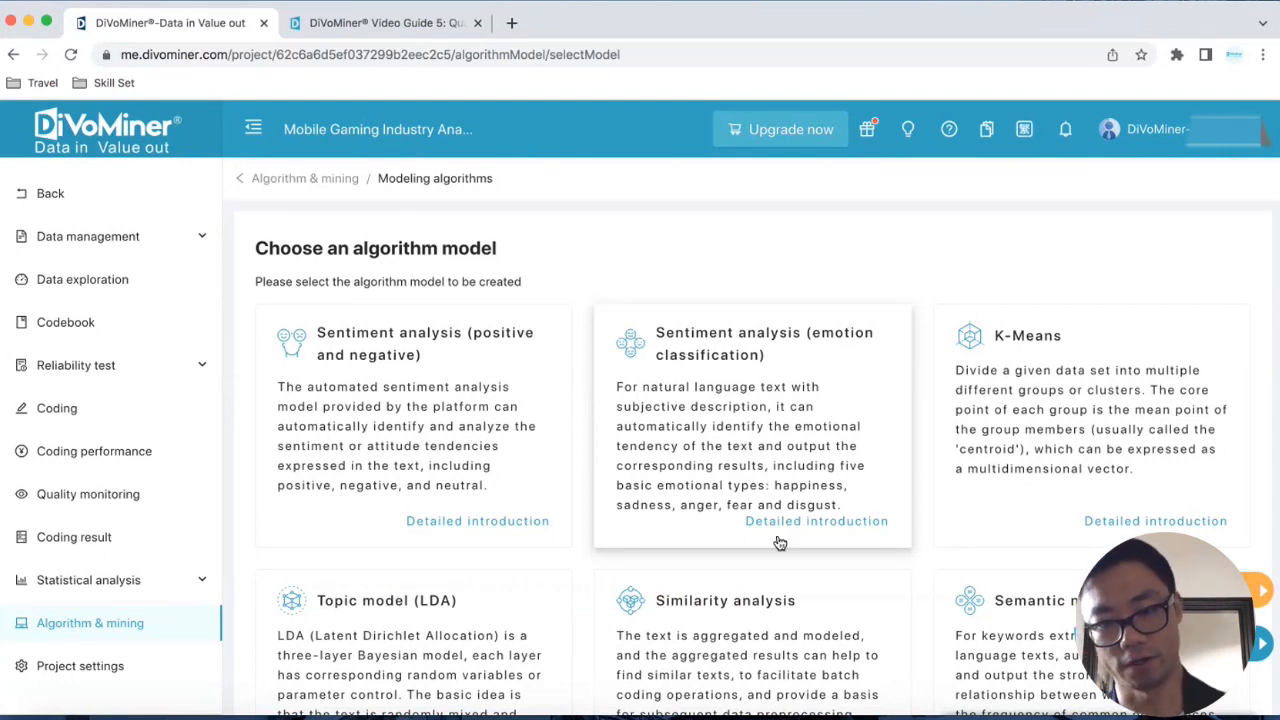
pyautogui.click(797, 466)
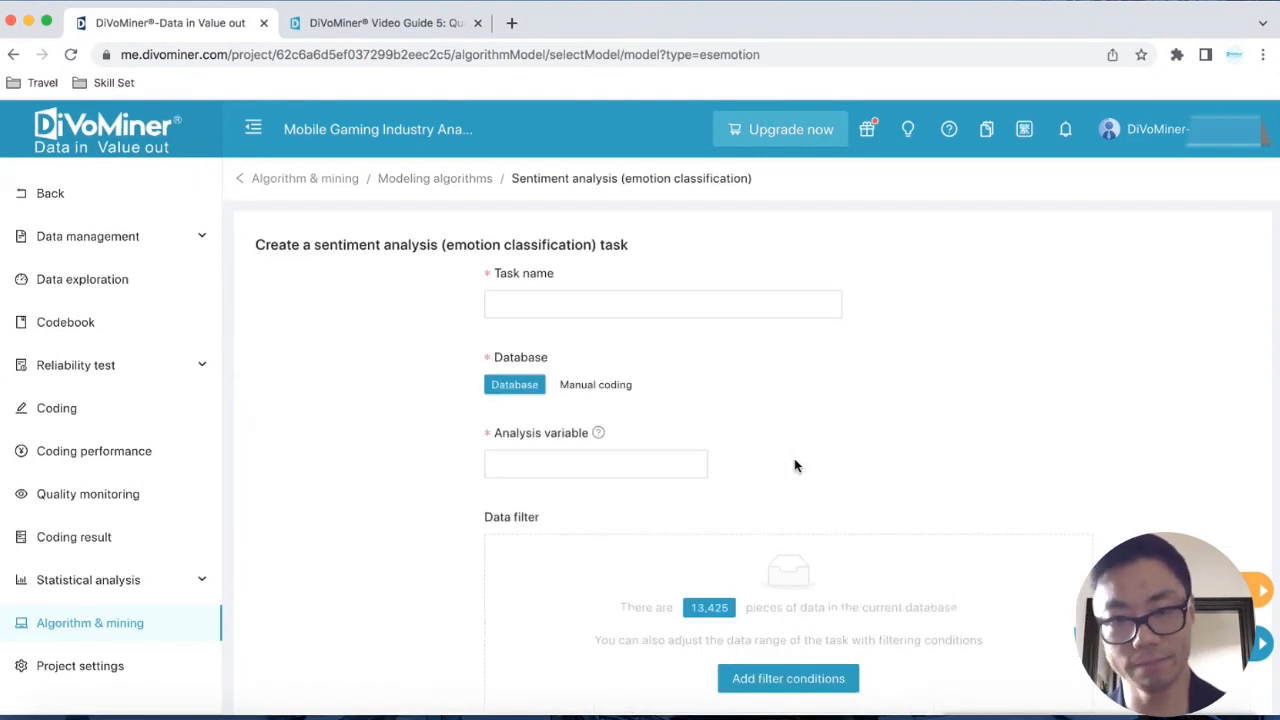
pyautogui.click(585, 307)
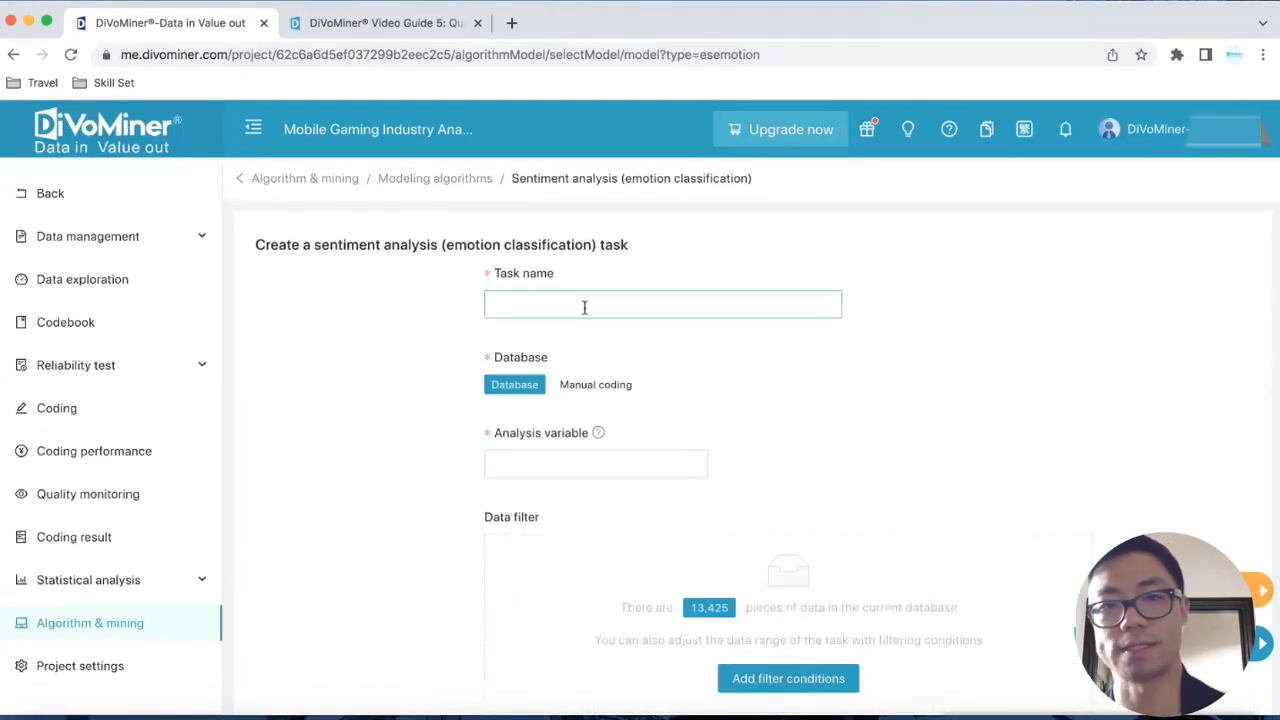
pyautogui.click(435, 183)
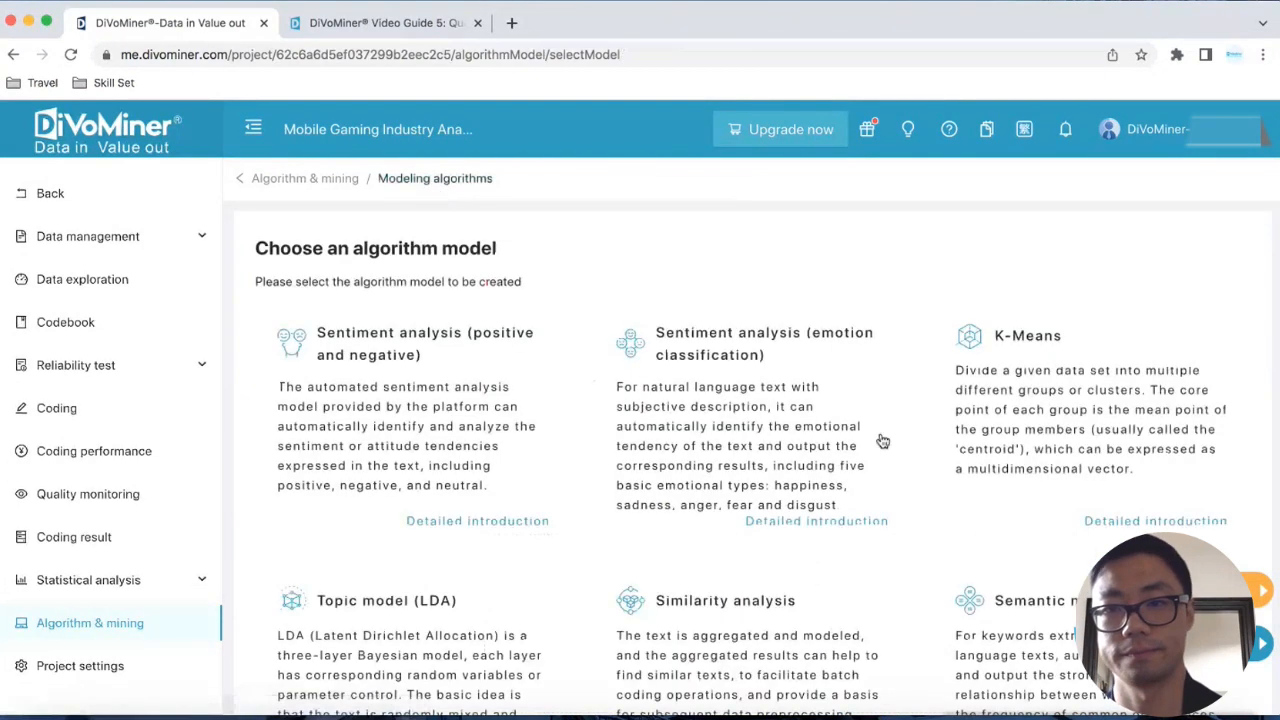
# Look through the available algorithm models, from sentiment analysis and K-Means to Social network analysis.
pyautogui.scroll(-1, 1057, 452)
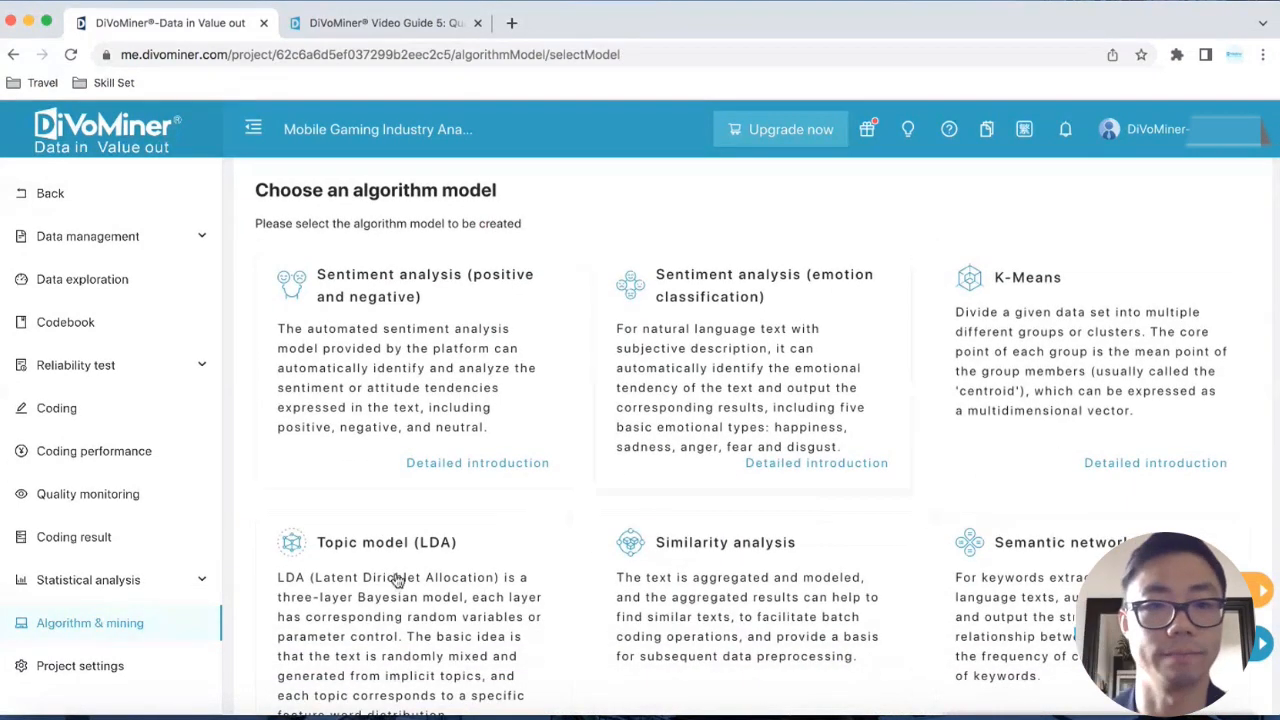
pyautogui.scroll(-1, 360, 610)
pyautogui.scroll(-1, 362, 612)
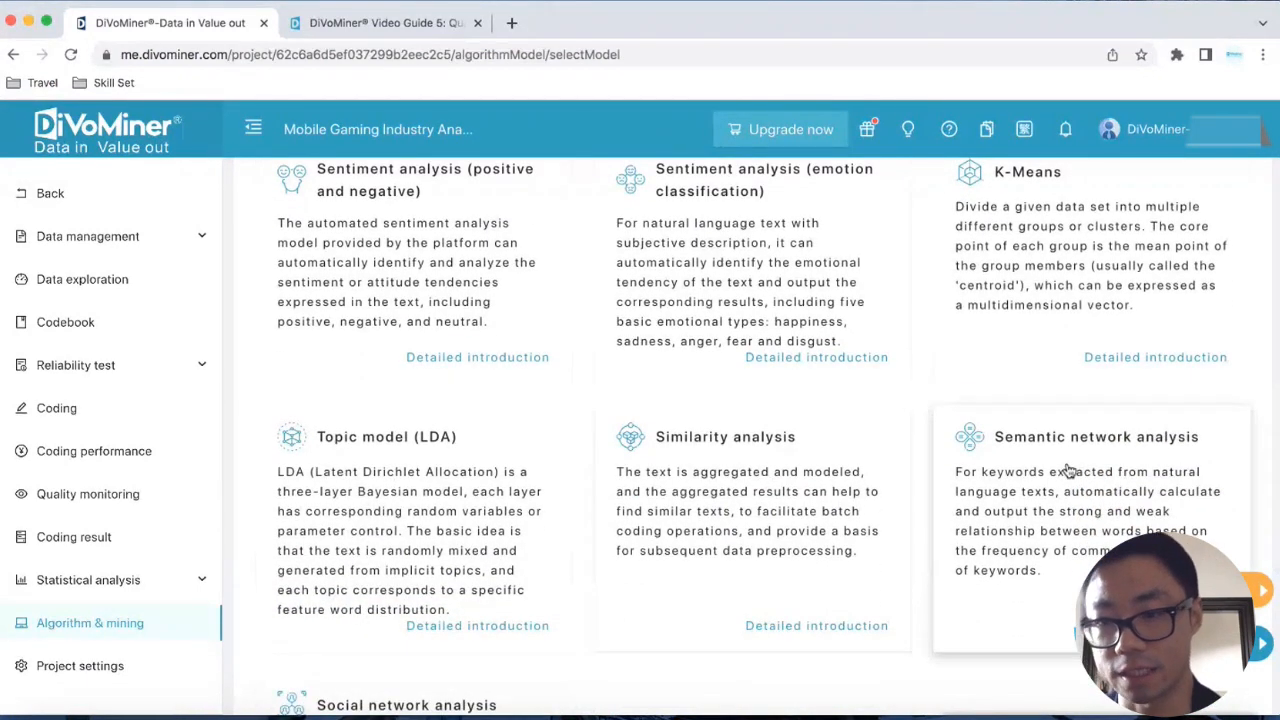
pyautogui.scroll(-3, 1066, 471)
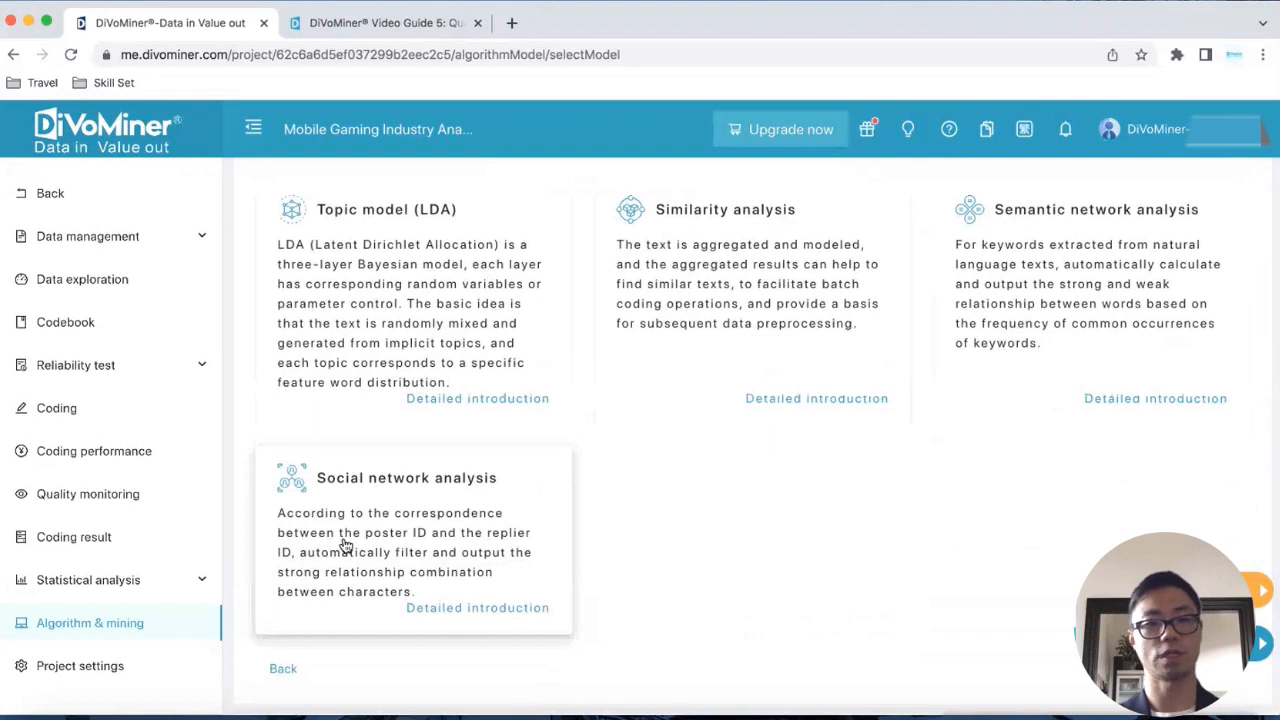
pyautogui.scroll(3, 344, 545)
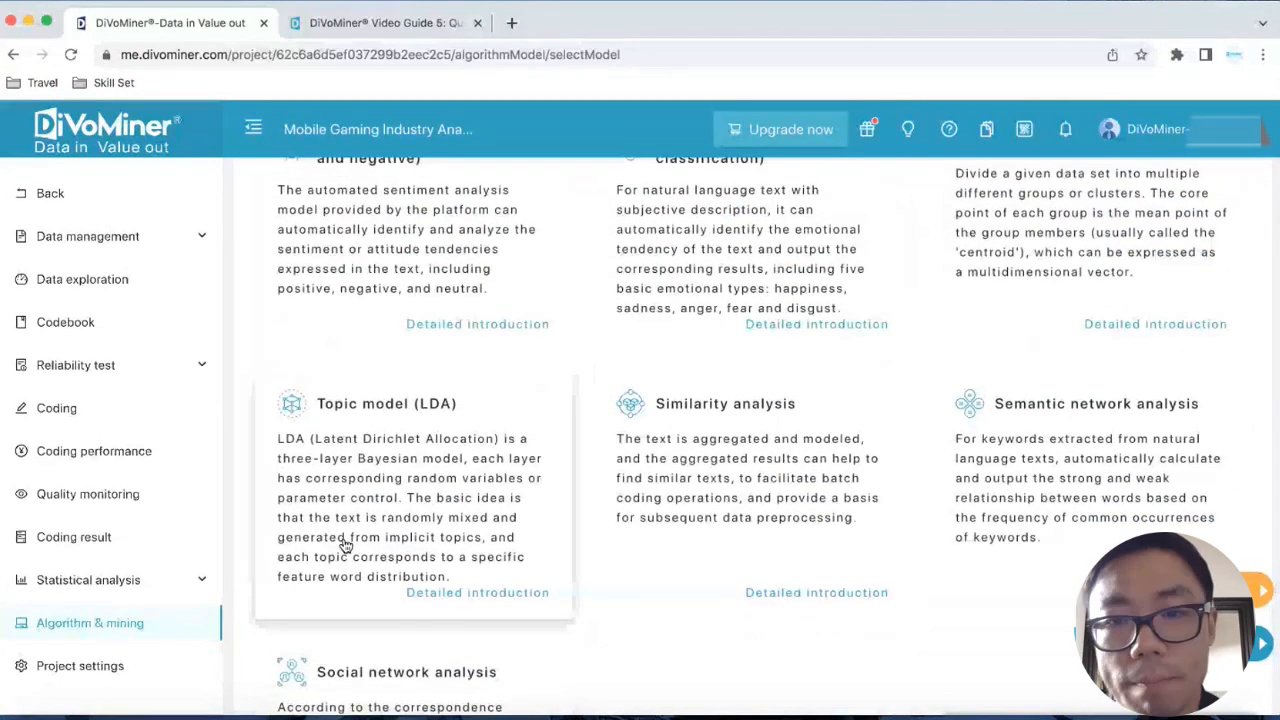
pyautogui.scroll(2, 344, 545)
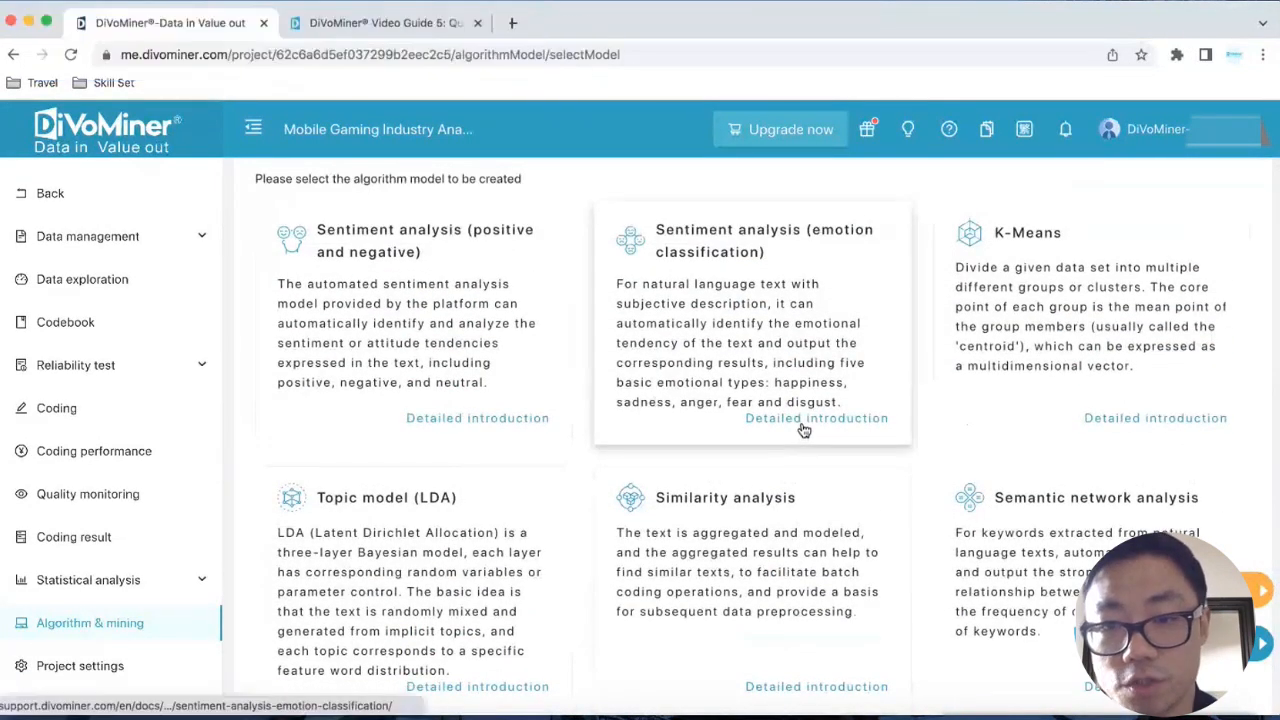
# Open the detailed introduction of Sentiment analysis (emotion classification) and read its model introduction, algorithm description and applicable scenarios.
pyautogui.click(803, 420)
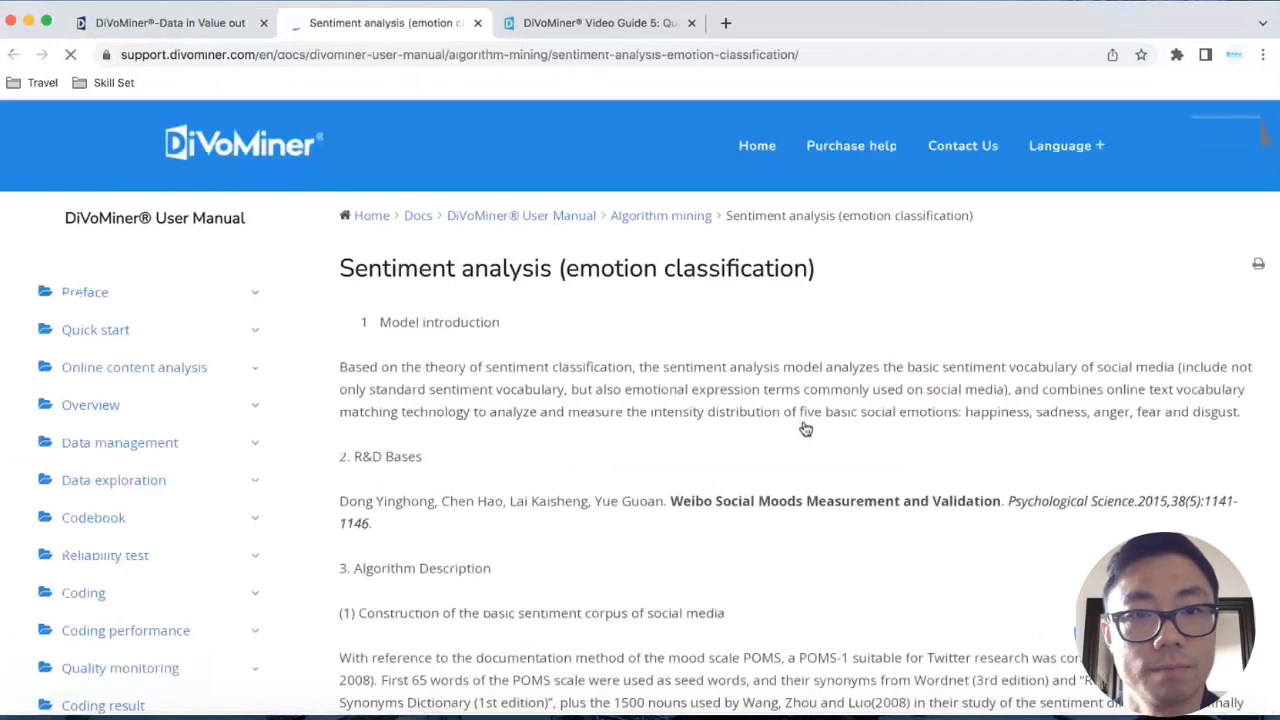
pyautogui.click(170, 22)
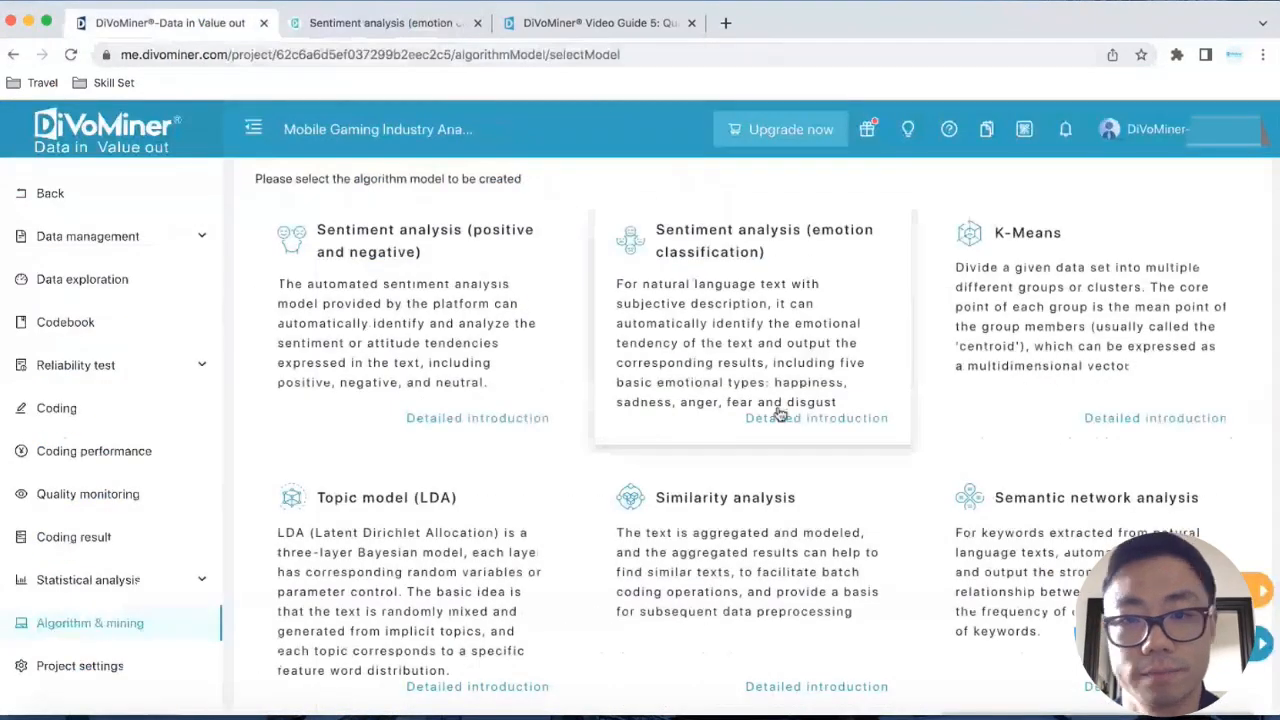
pyautogui.click(412, 23)
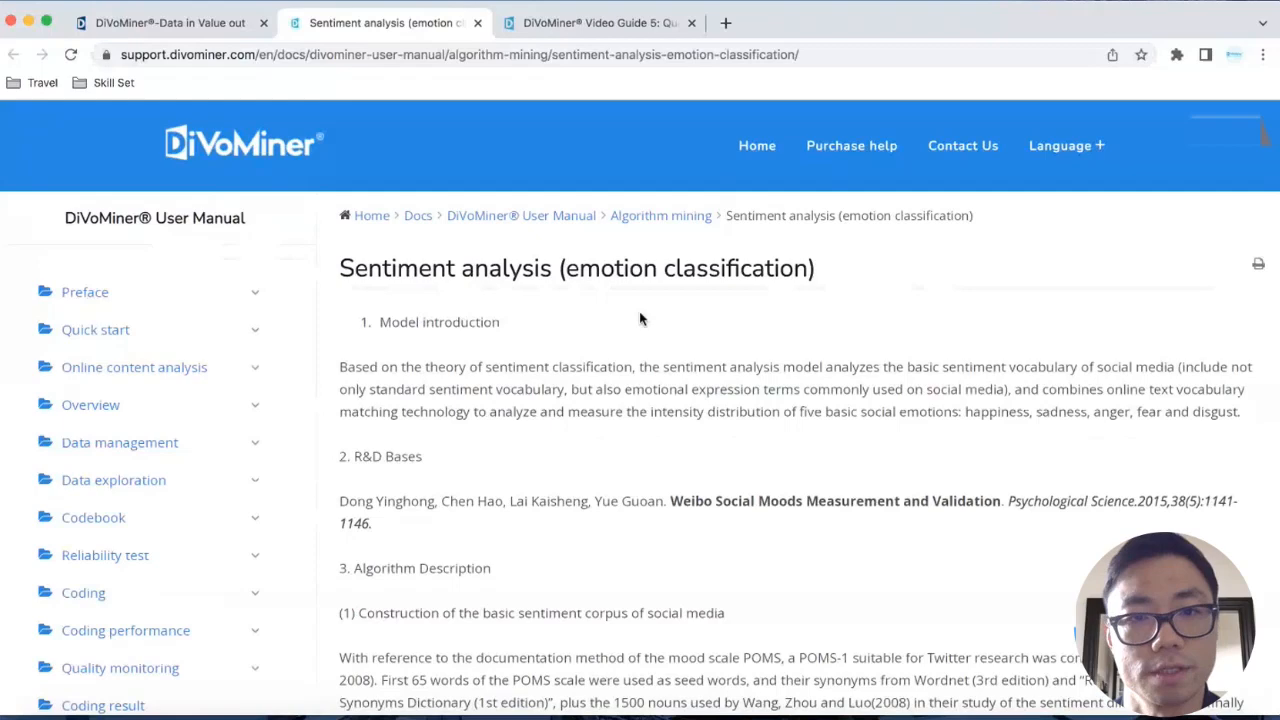
pyautogui.scroll(-10, 662, 458)
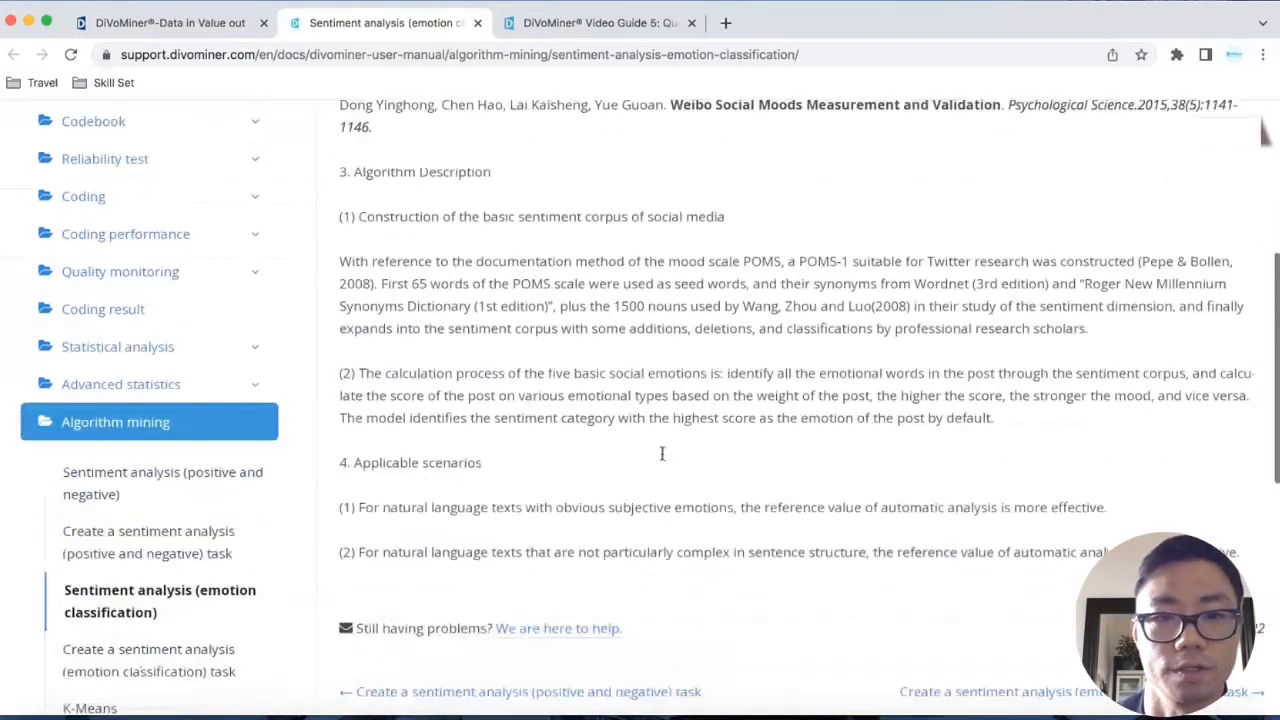
pyautogui.scroll(10, 662, 458)
pyautogui.moveTo(425, 367); pyautogui.dragTo(705, 390)
pyautogui.click(705, 390)
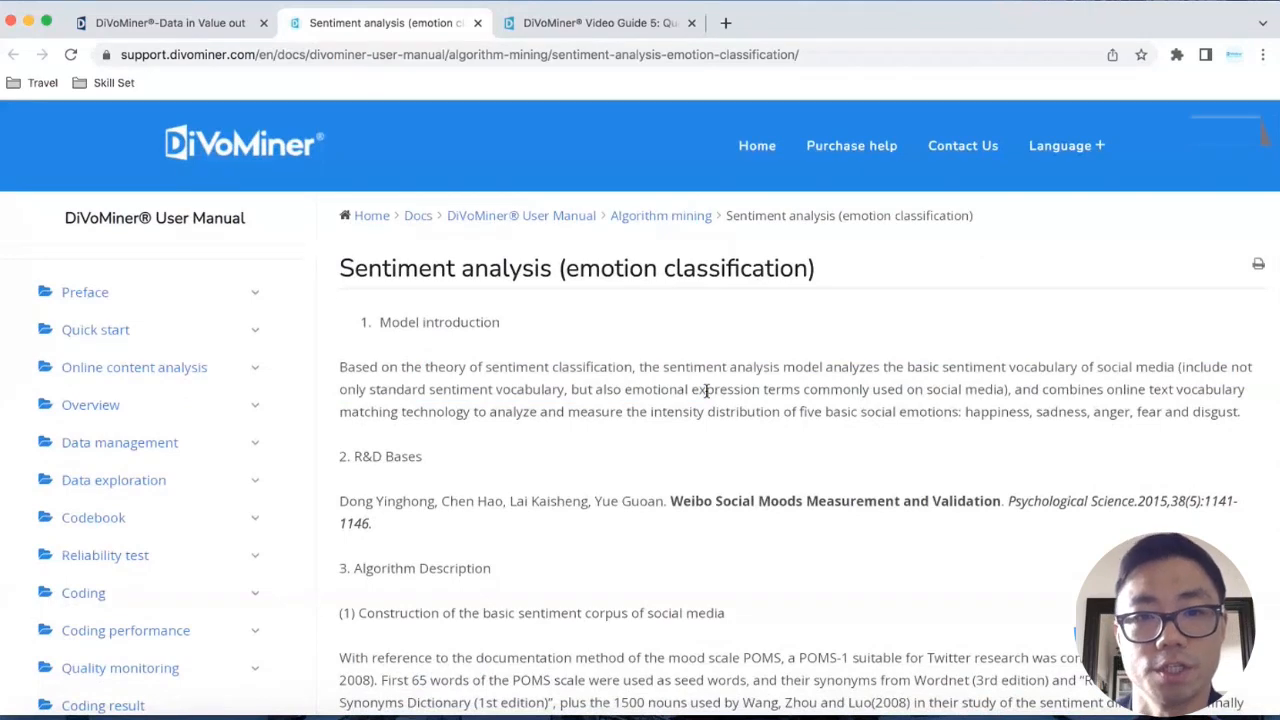
# Return to the Mobile Gaming project and start a new chart in the statistical analysis charts library.
pyautogui.click(200, 22)
pyautogui.scroll(-1, 900, 466)
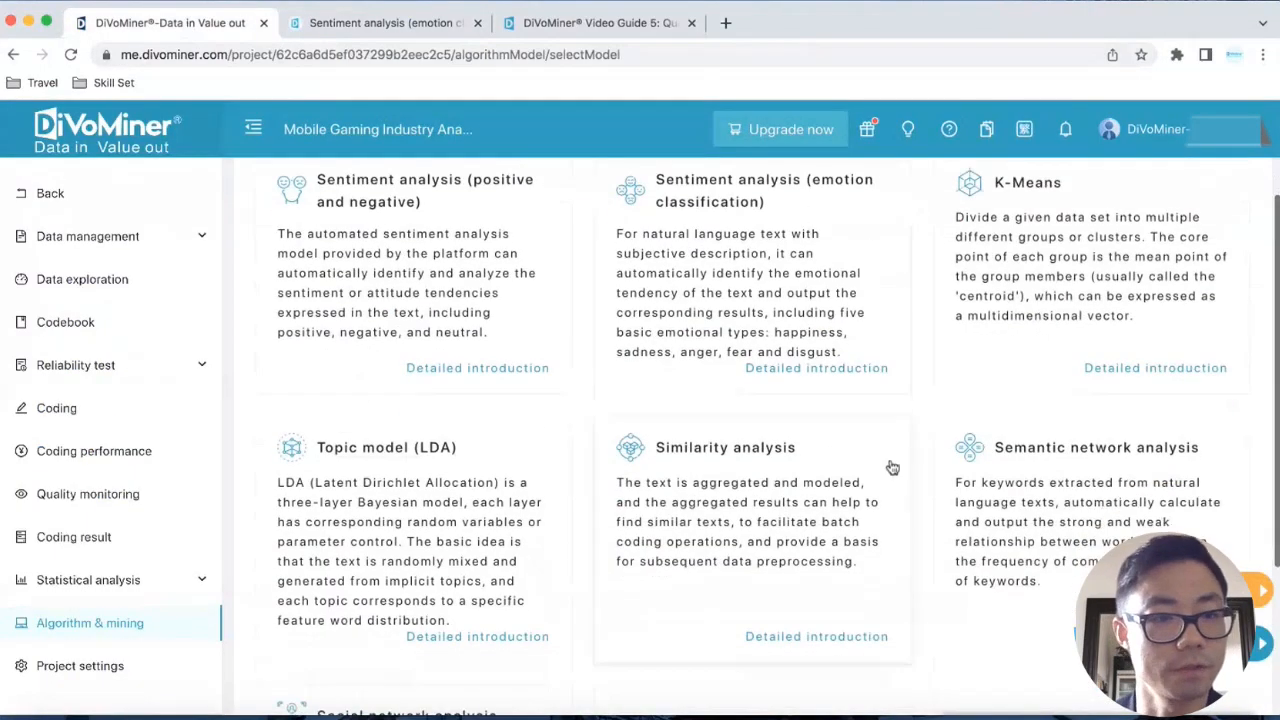
pyautogui.click(133, 625)
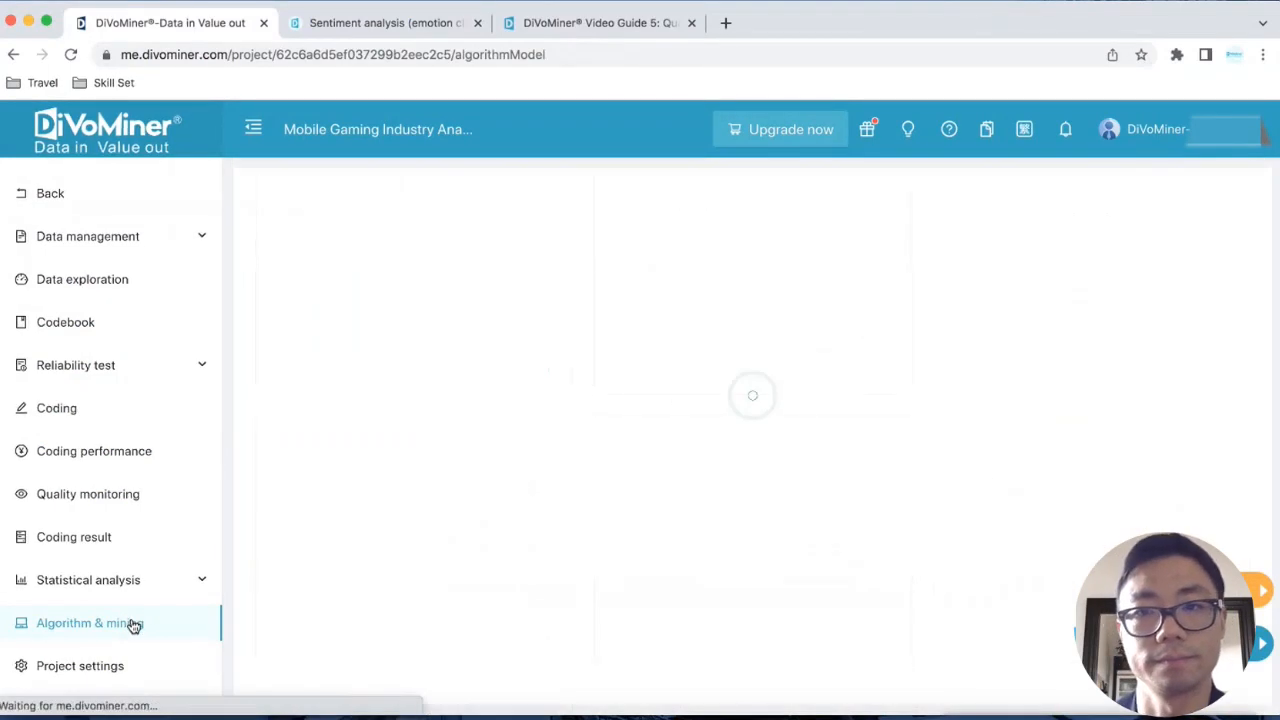
pyautogui.click(80, 580)
pyautogui.click(82, 622)
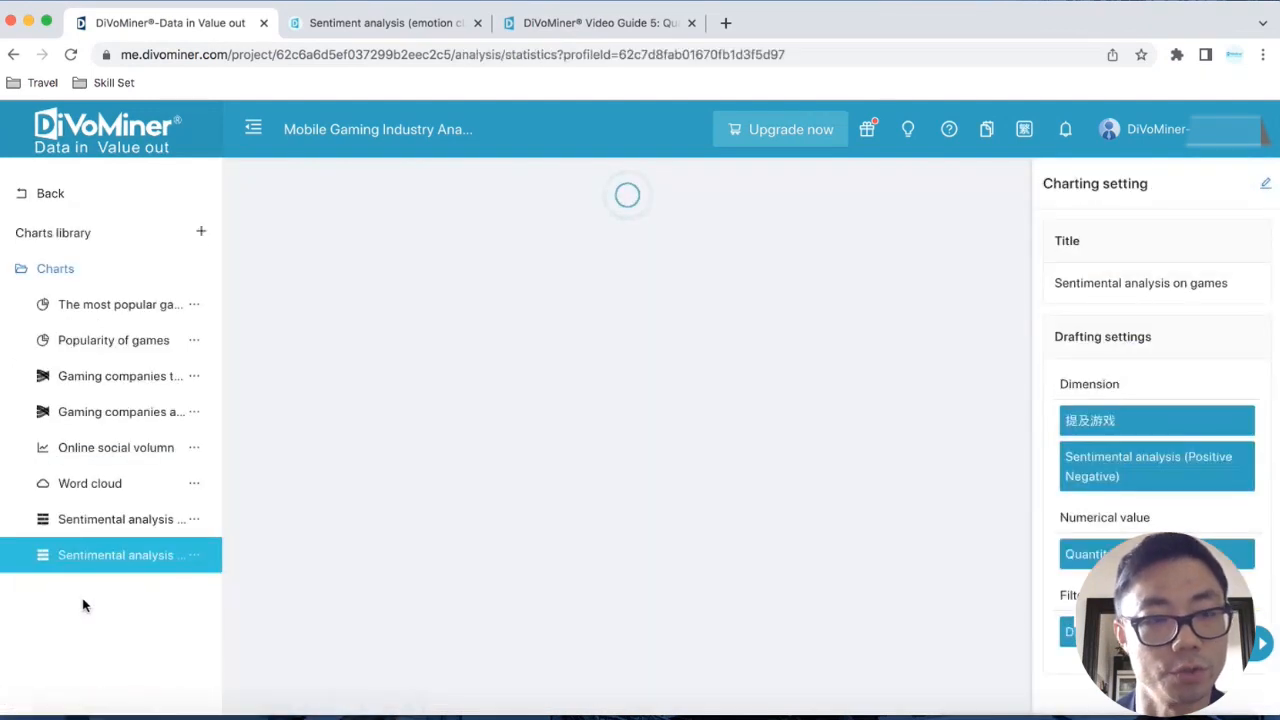
pyautogui.click(200, 234)
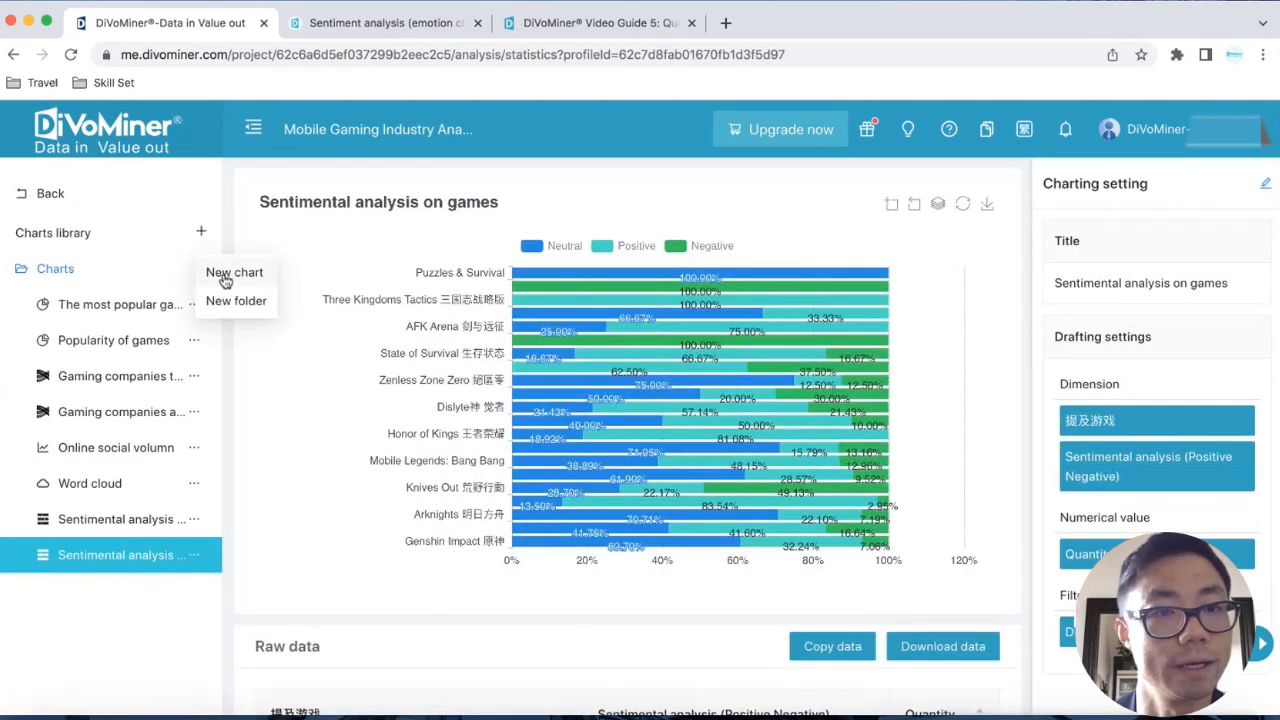
pyautogui.click(222, 272)
# Check the algorithm variables and add the custom variable Chinese Gaming Companies Going Global as the chart's dimension.
pyautogui.moveTo(197, 245)
pyautogui.click(204, 307)
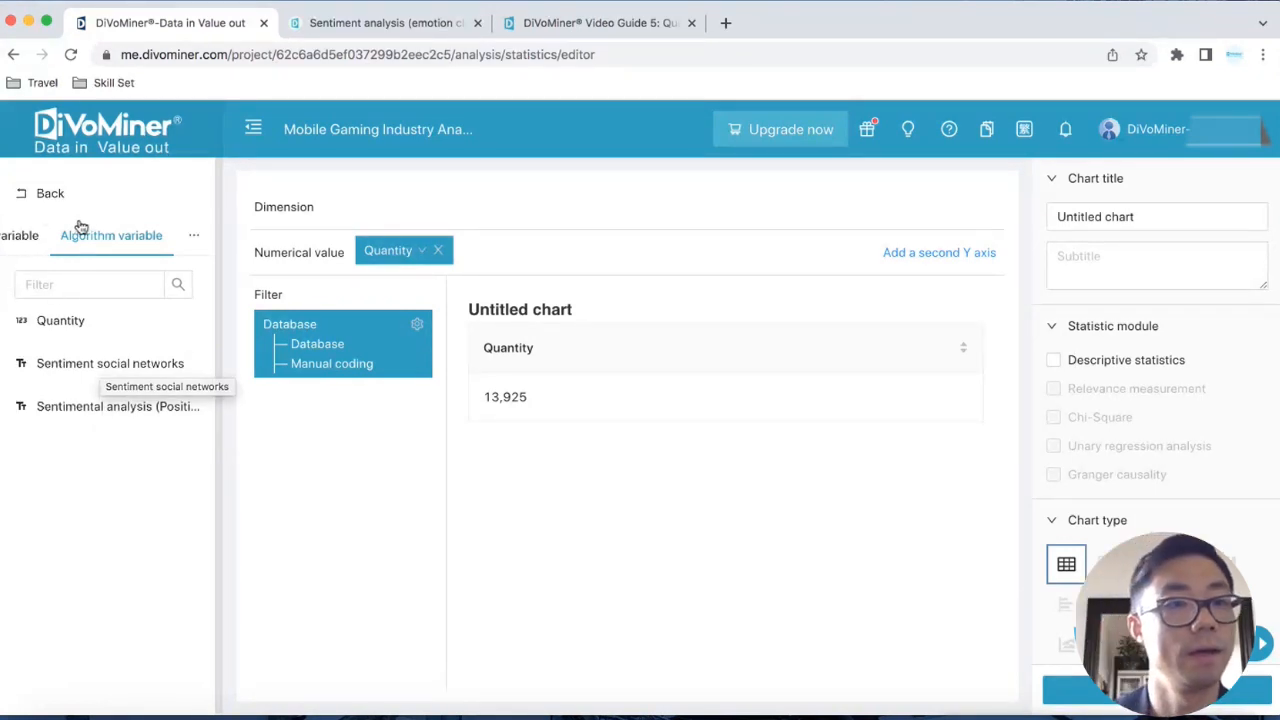
pyautogui.click(50, 236)
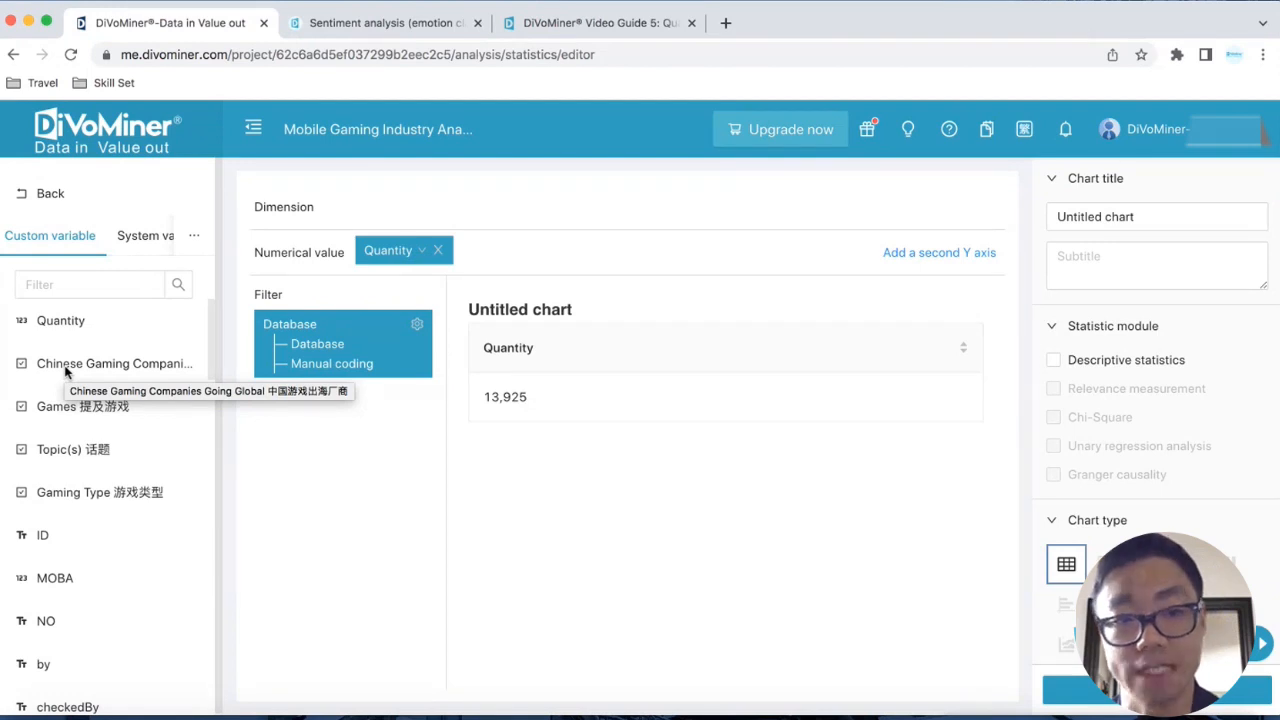
pyautogui.moveTo(66, 372); pyautogui.dragTo(380, 213)
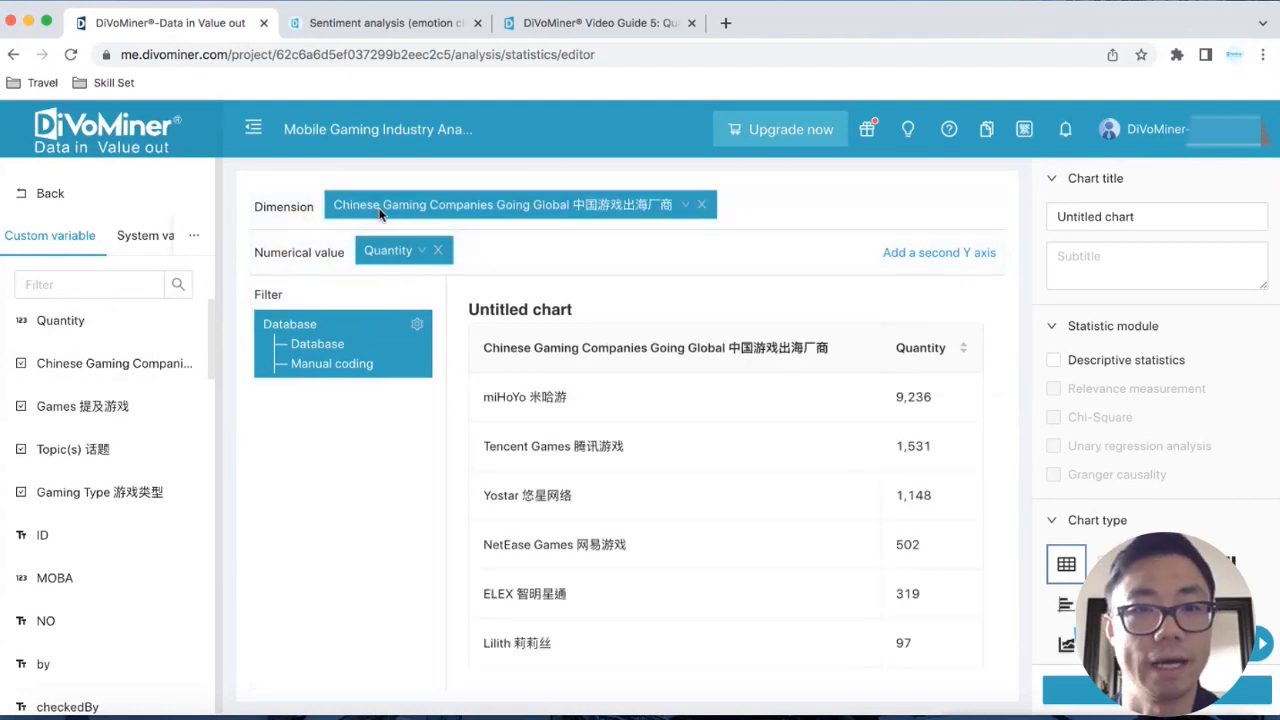
# Review the numerical value setting and read the quantity listed for each gaming company in the chart table.
pyautogui.moveTo(262, 252); pyautogui.dragTo(314, 252)
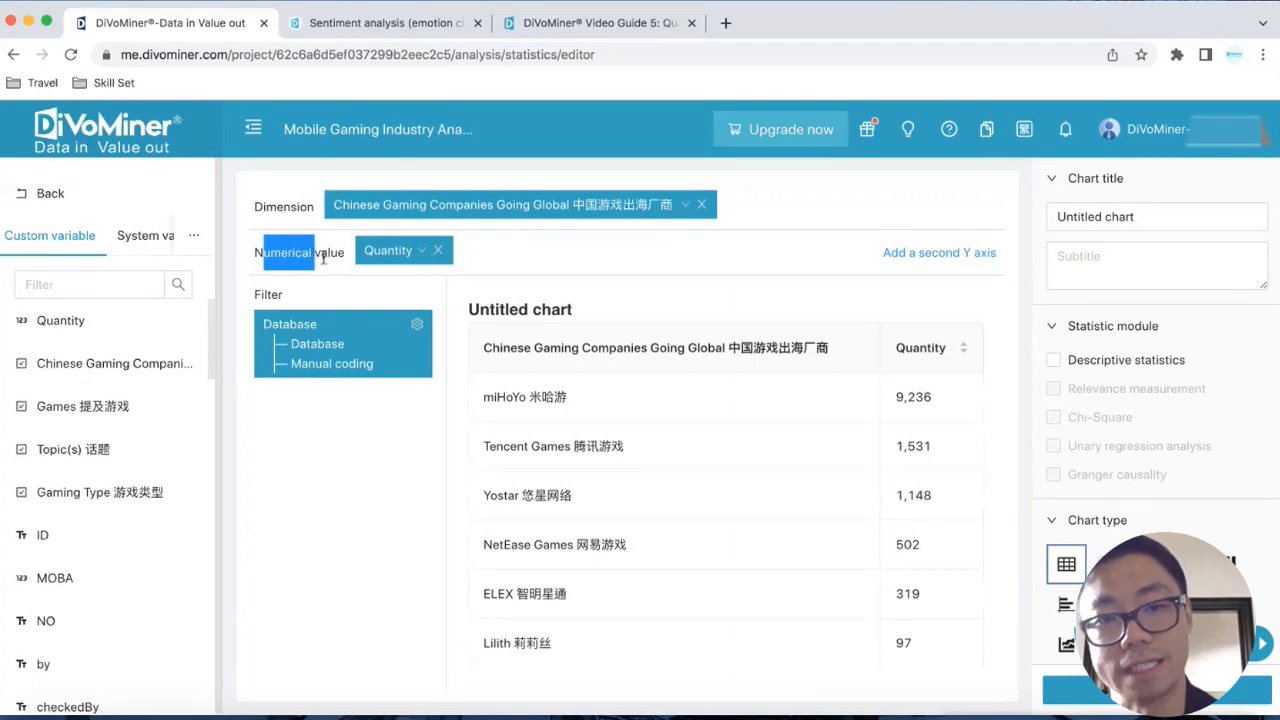
pyautogui.click(323, 258)
pyautogui.scroll(-2, 732, 425)
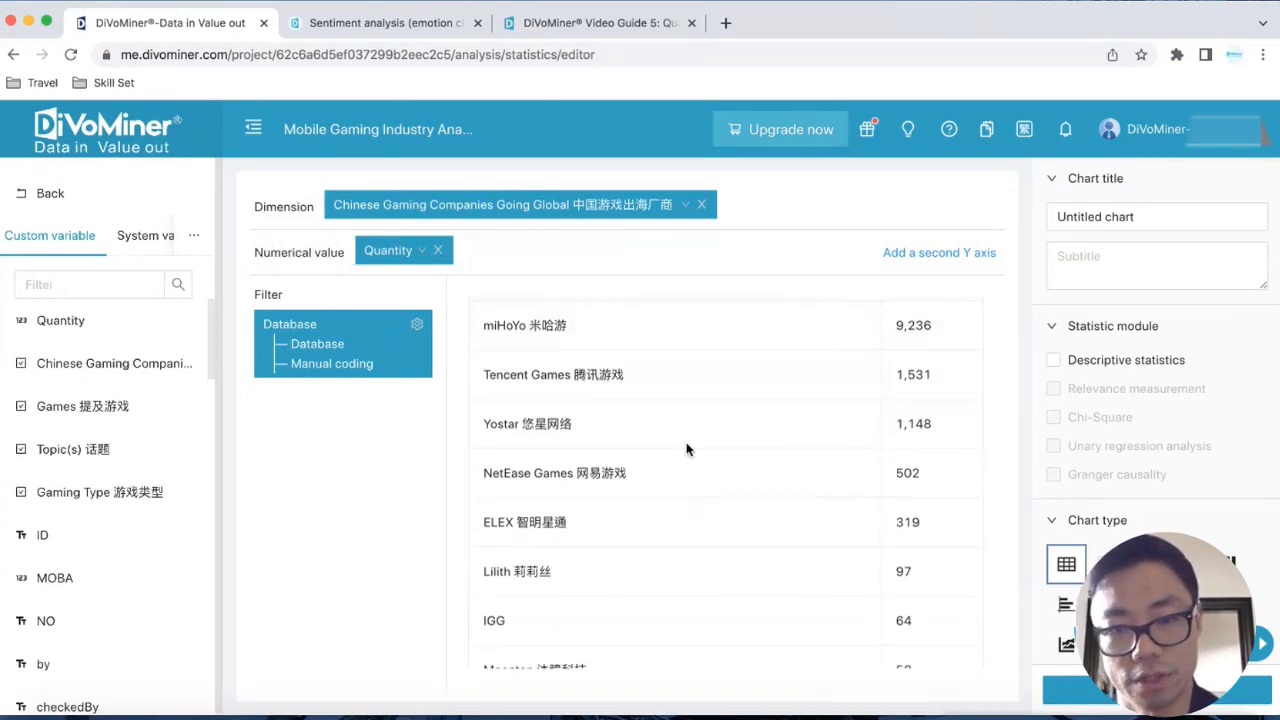
pyautogui.scroll(2, 612, 452)
pyautogui.click(1255, 588)
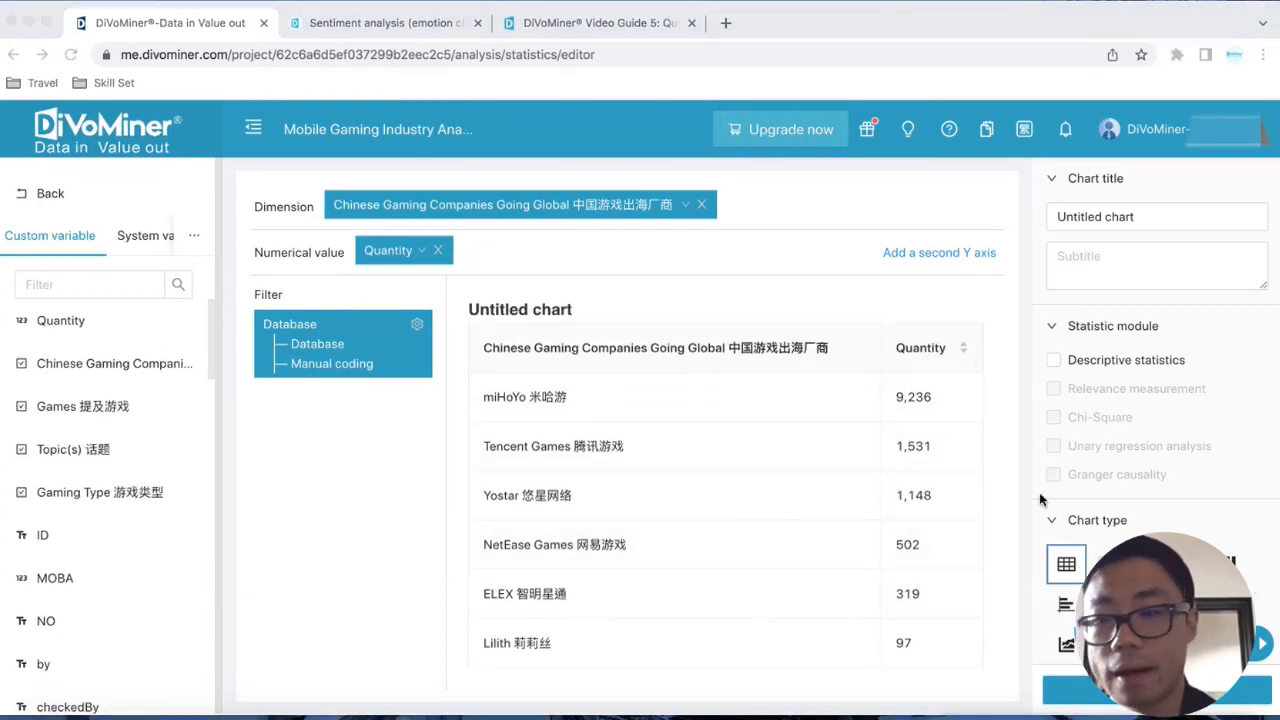
pyautogui.scroll(-2, 770, 437)
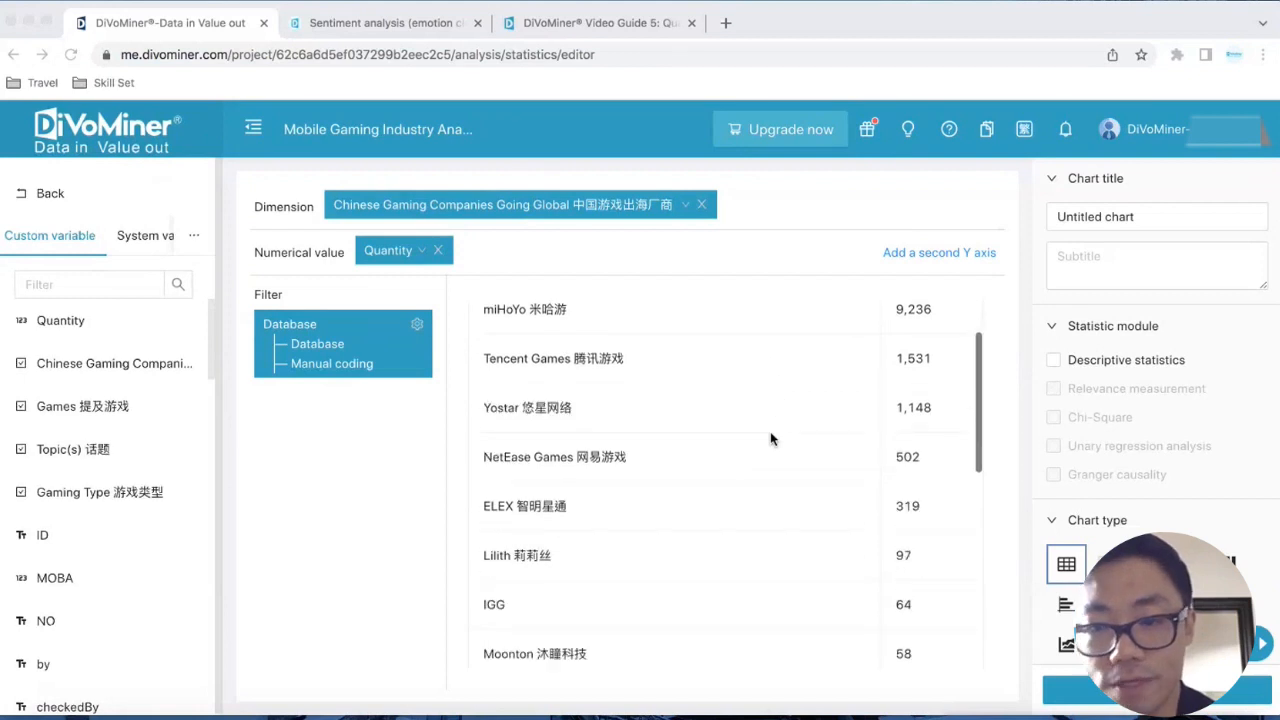
pyautogui.scroll(2, 810, 437)
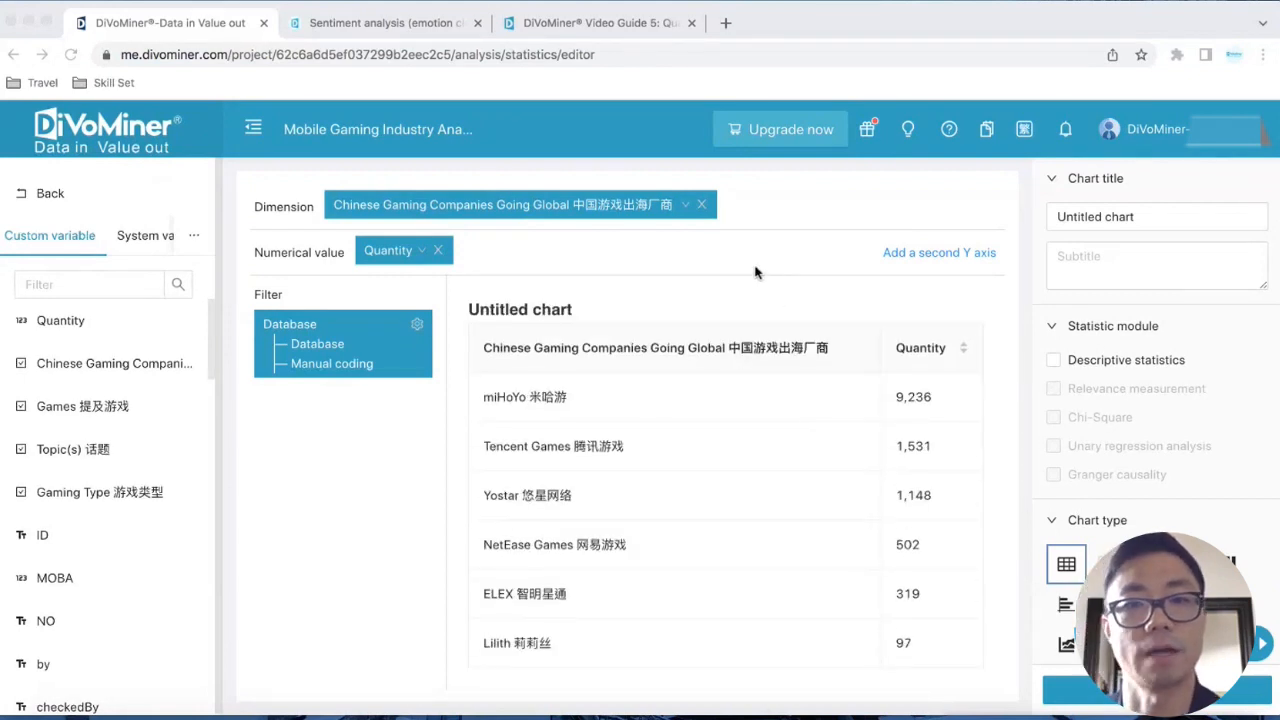
# Try showing the company quantities as a column chart, an area chart and a pie chart, and inspect the pie slices.
pyautogui.scroll(-3, 1147, 396)
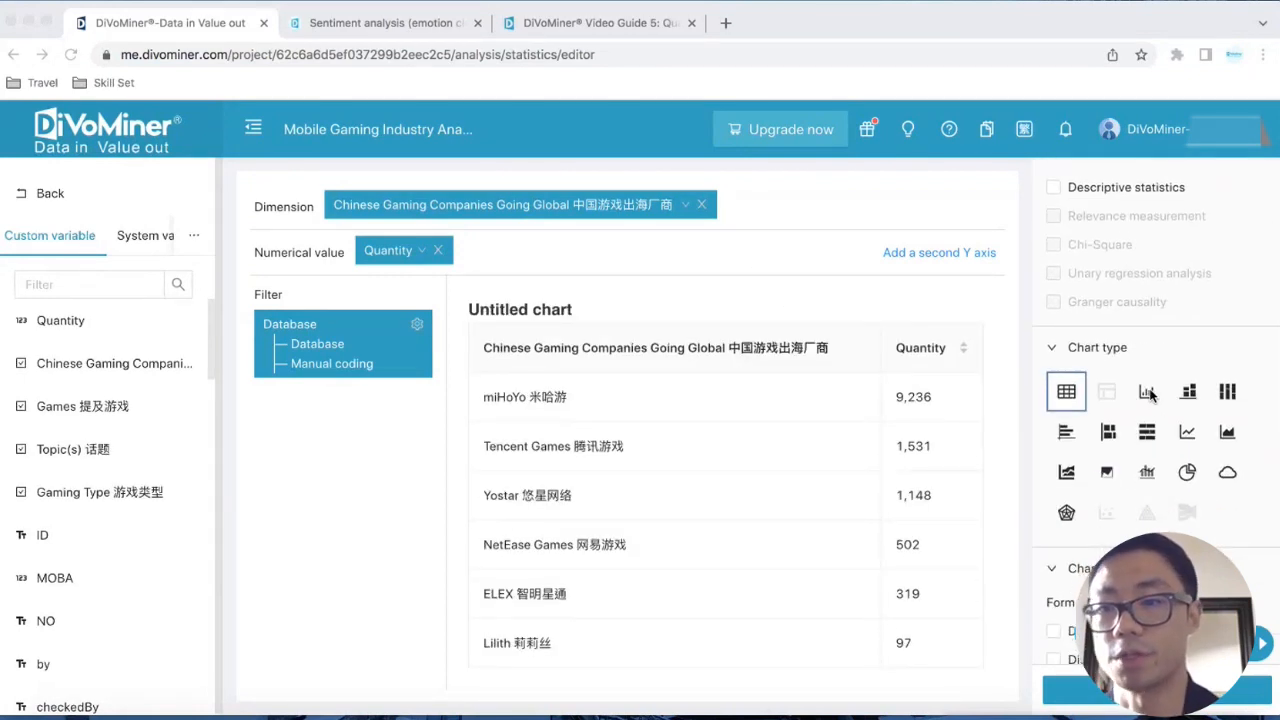
pyautogui.click(1147, 393)
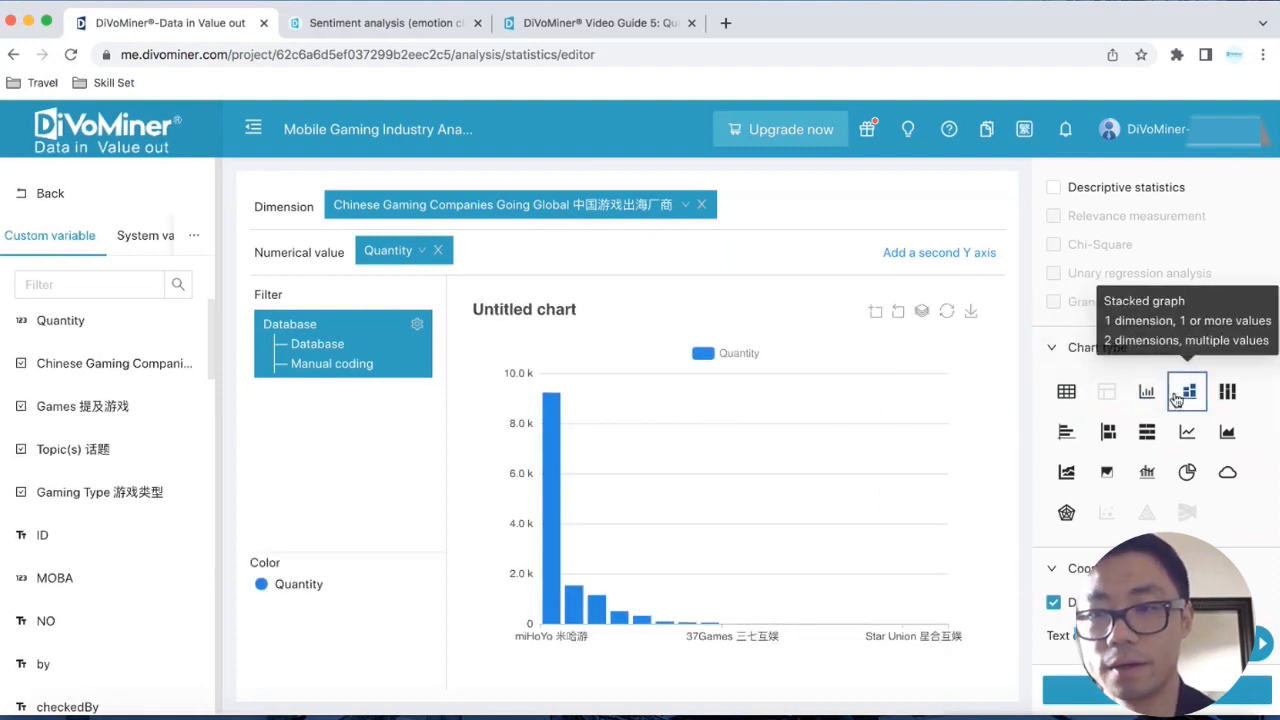
pyautogui.click(1068, 472)
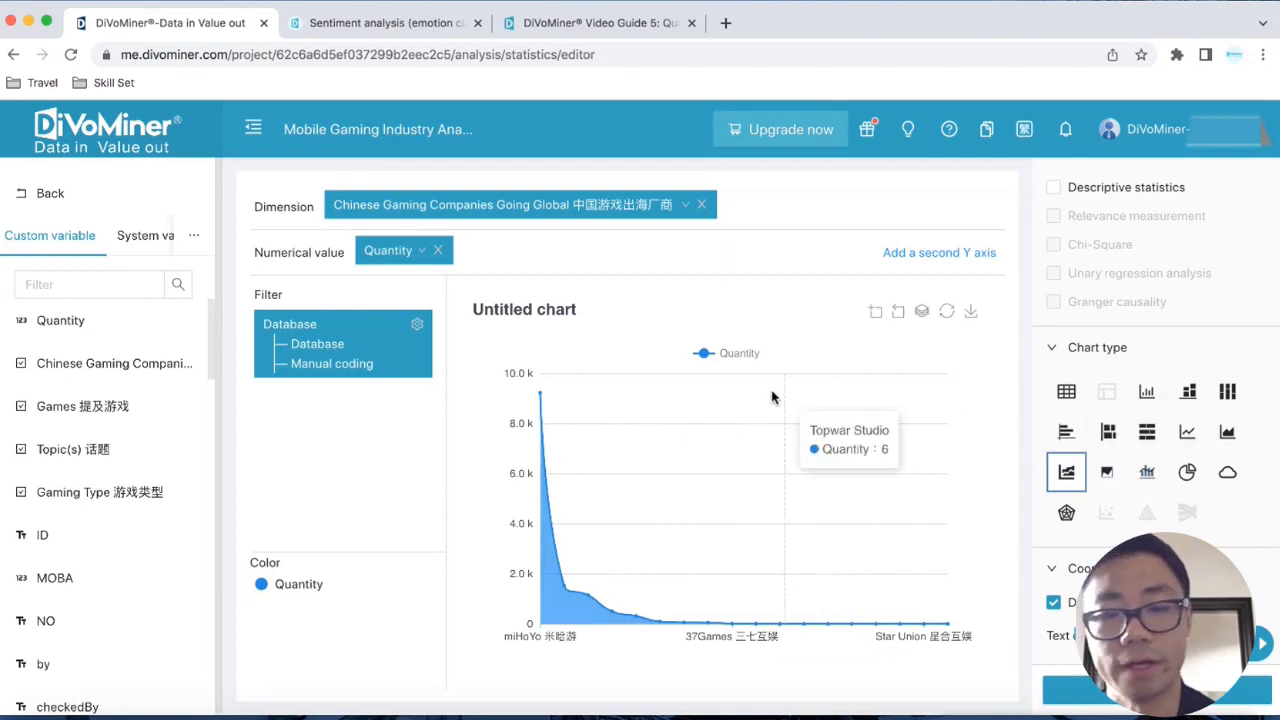
pyautogui.click(1188, 476)
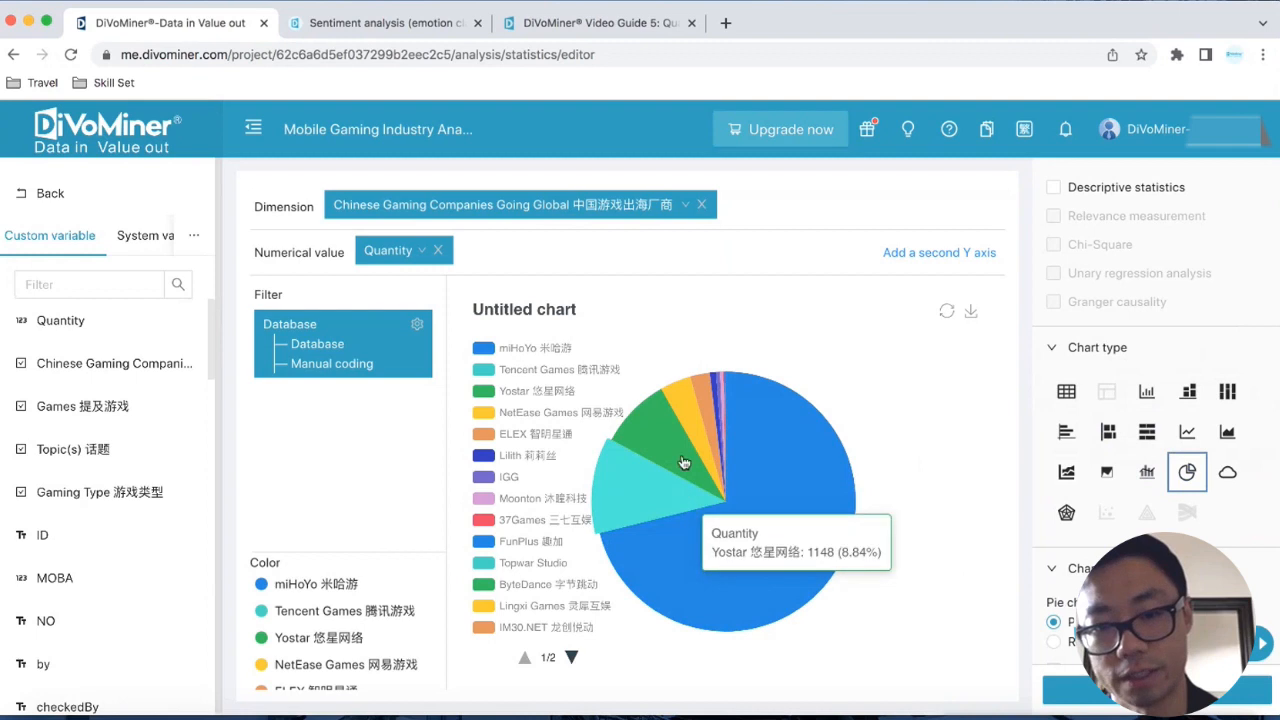
pyautogui.moveTo(670, 531)
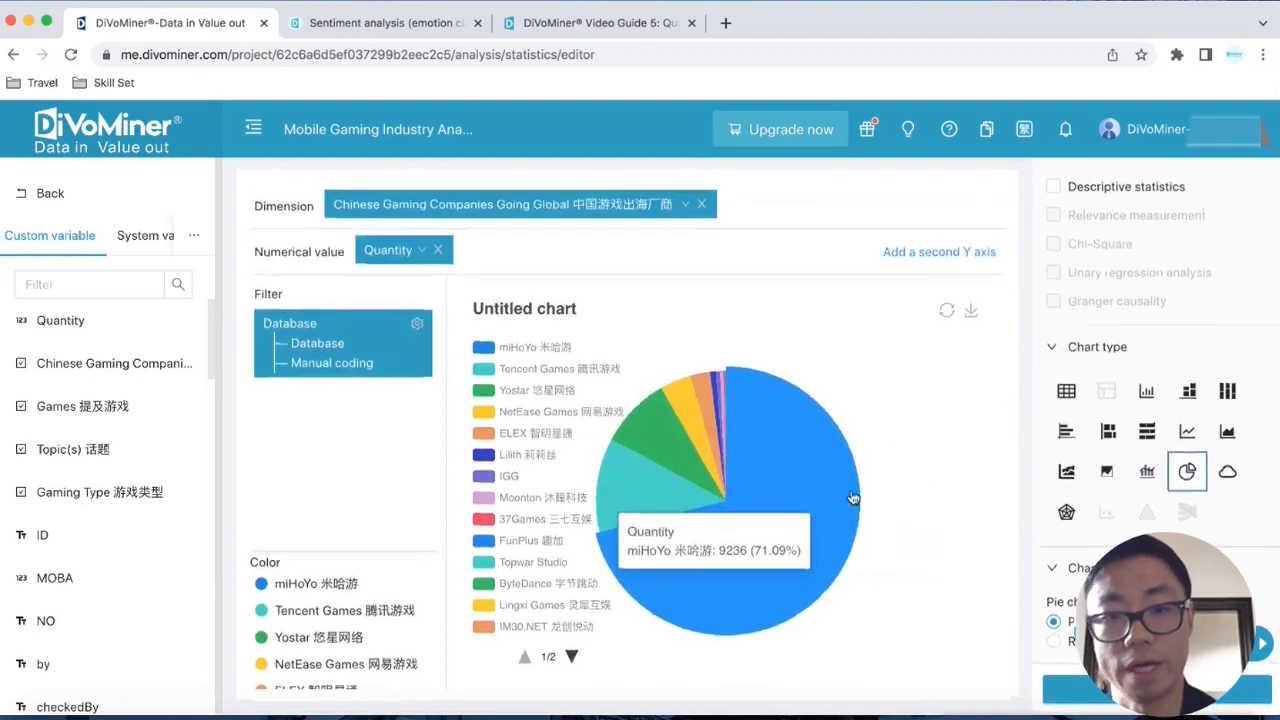
# Change the chart type of the company quantities to a radar chart.
pyautogui.scroll(-2, 1089, 493)
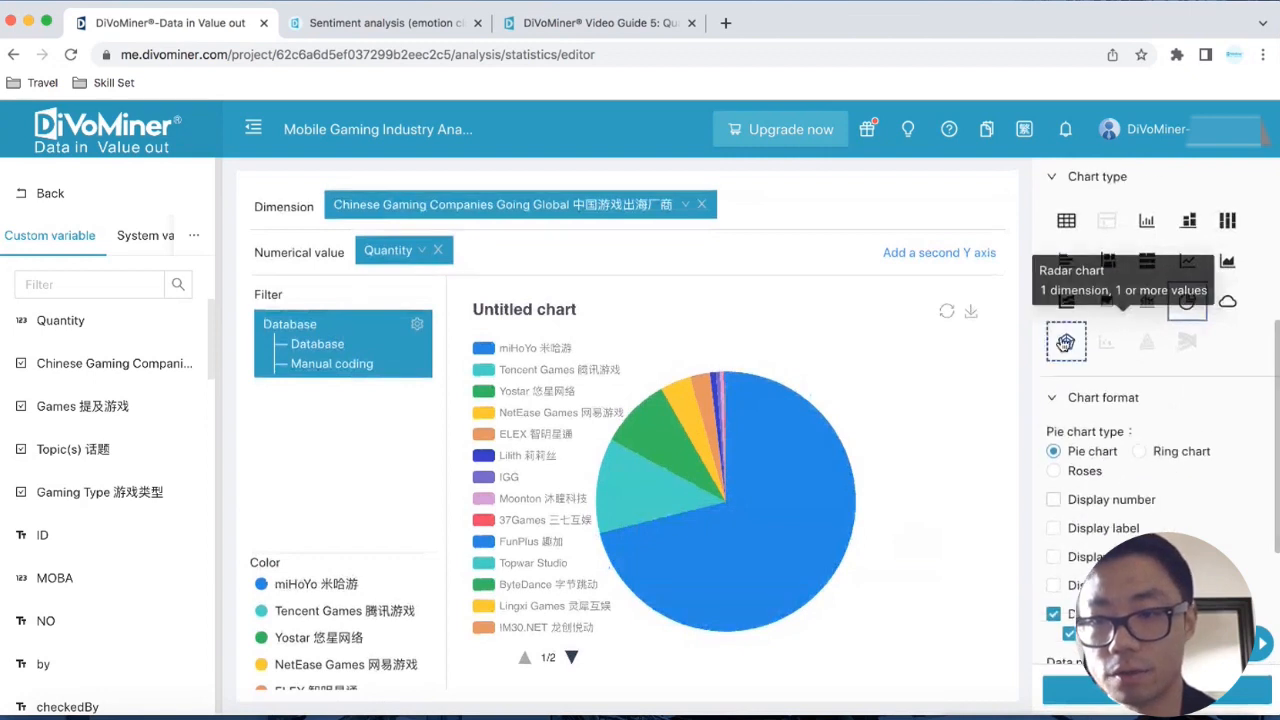
pyautogui.click(1066, 342)
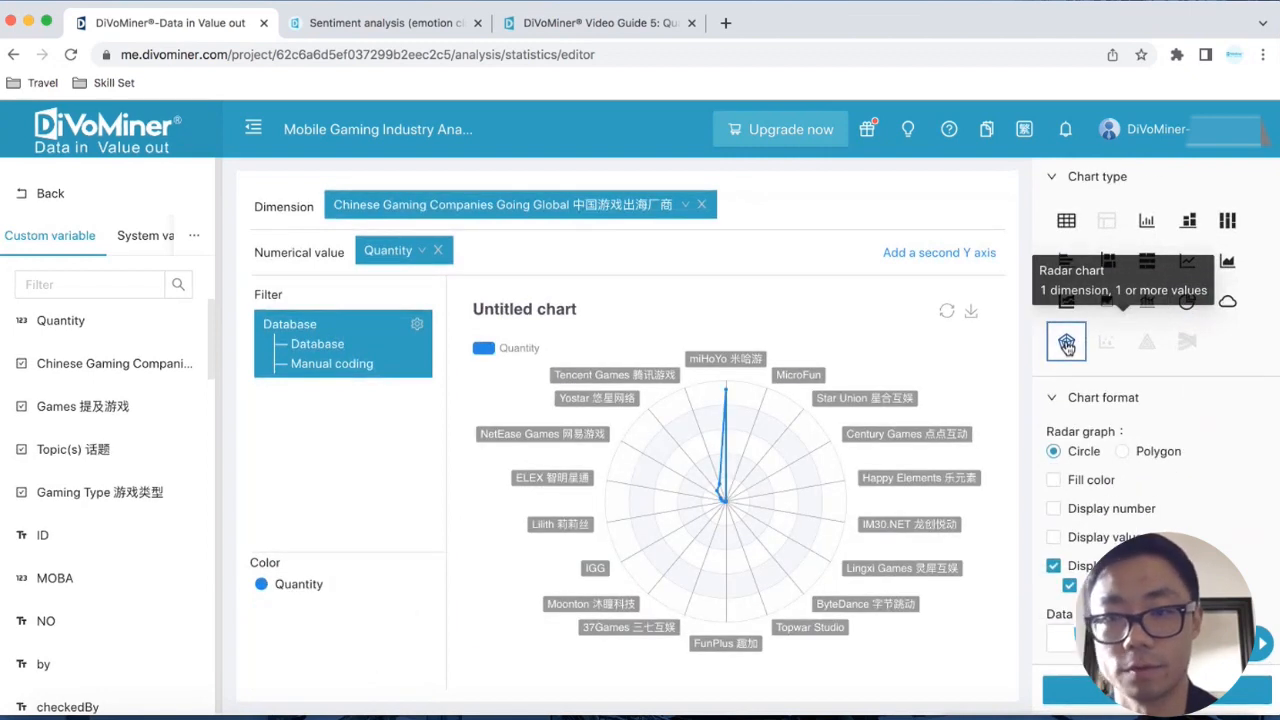
# Try the polygon shape and the fill color on the radar chart, restoring the circle shape without fill.
pyautogui.moveTo(722, 484)
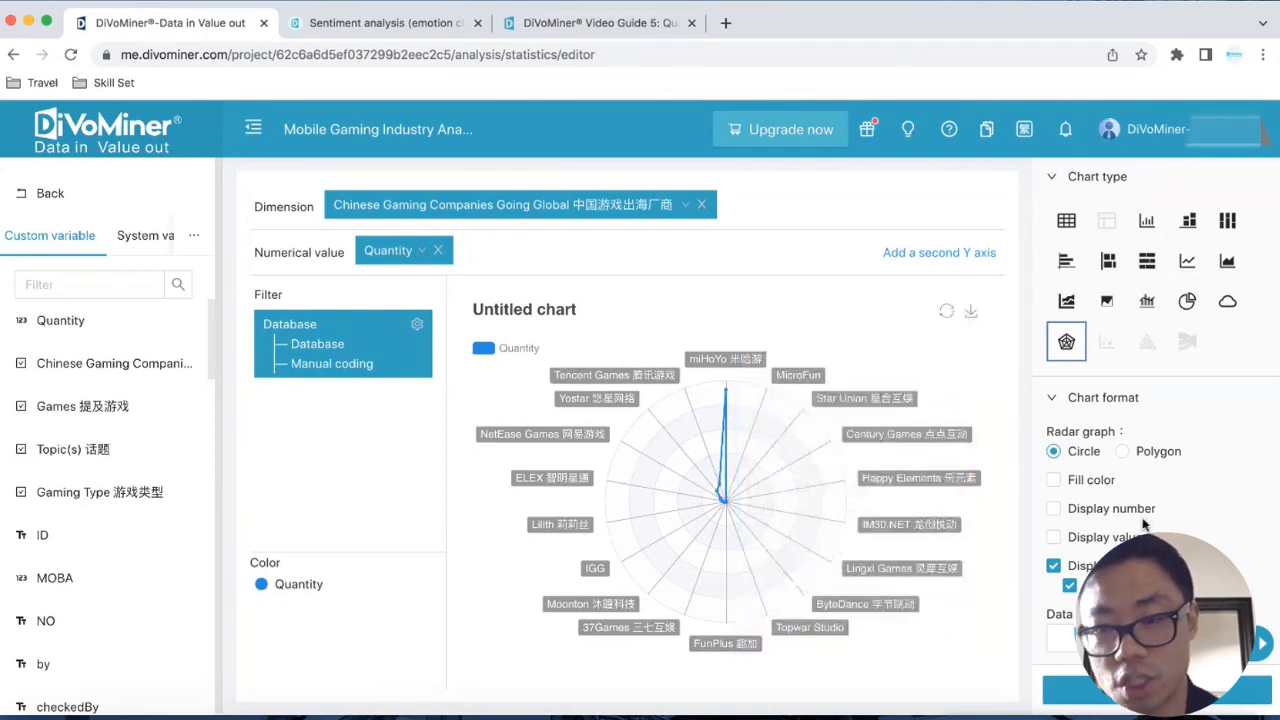
pyautogui.scroll(-1, 1145, 525)
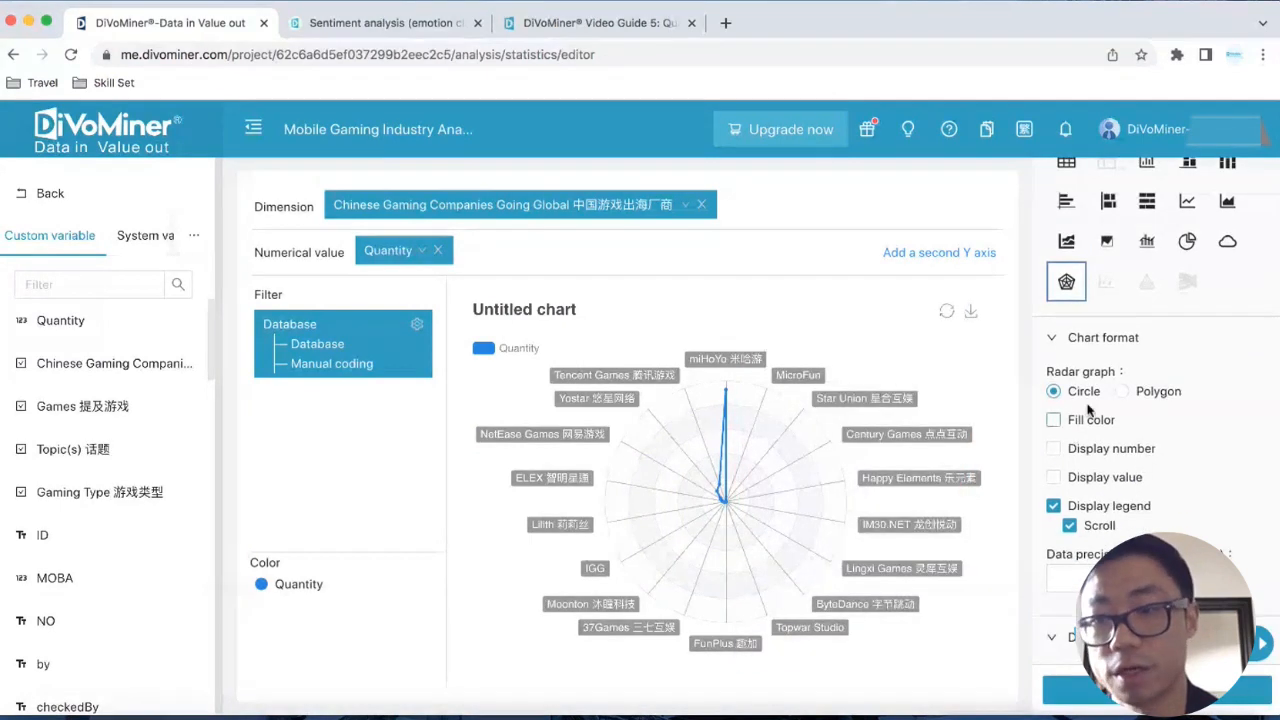
pyautogui.click(1122, 392)
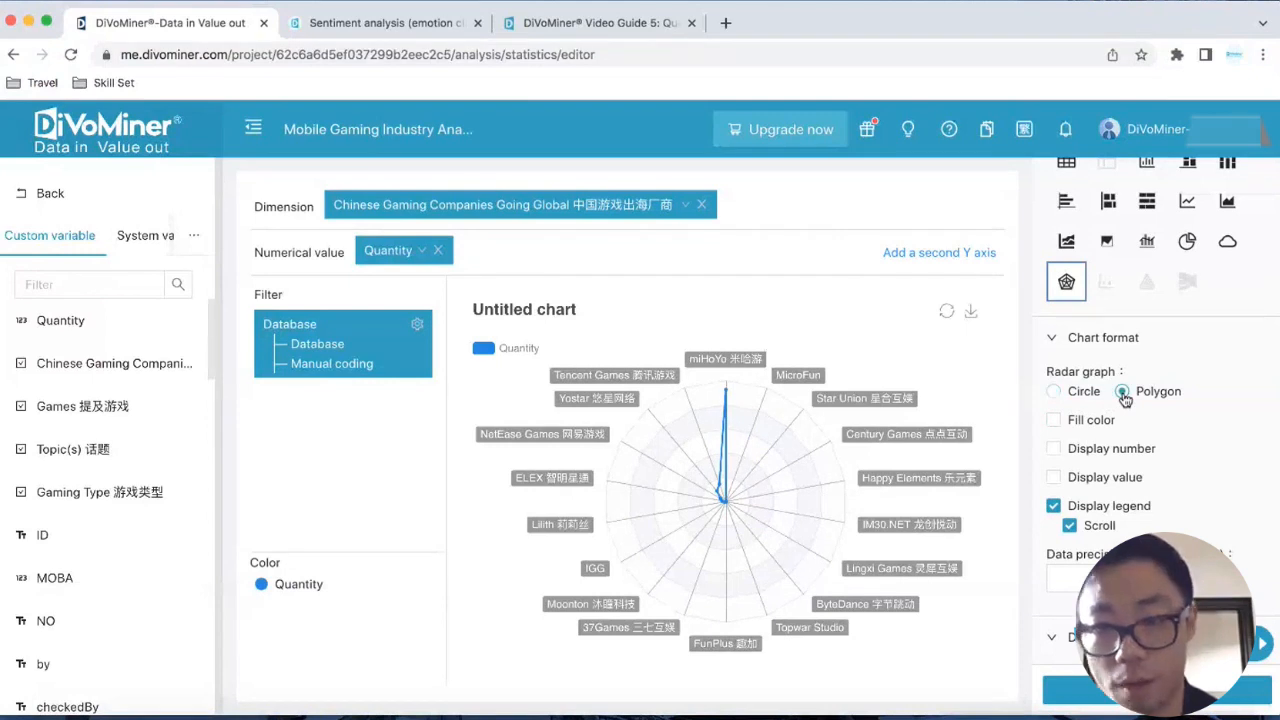
pyautogui.click(1055, 392)
pyautogui.click(1053, 421)
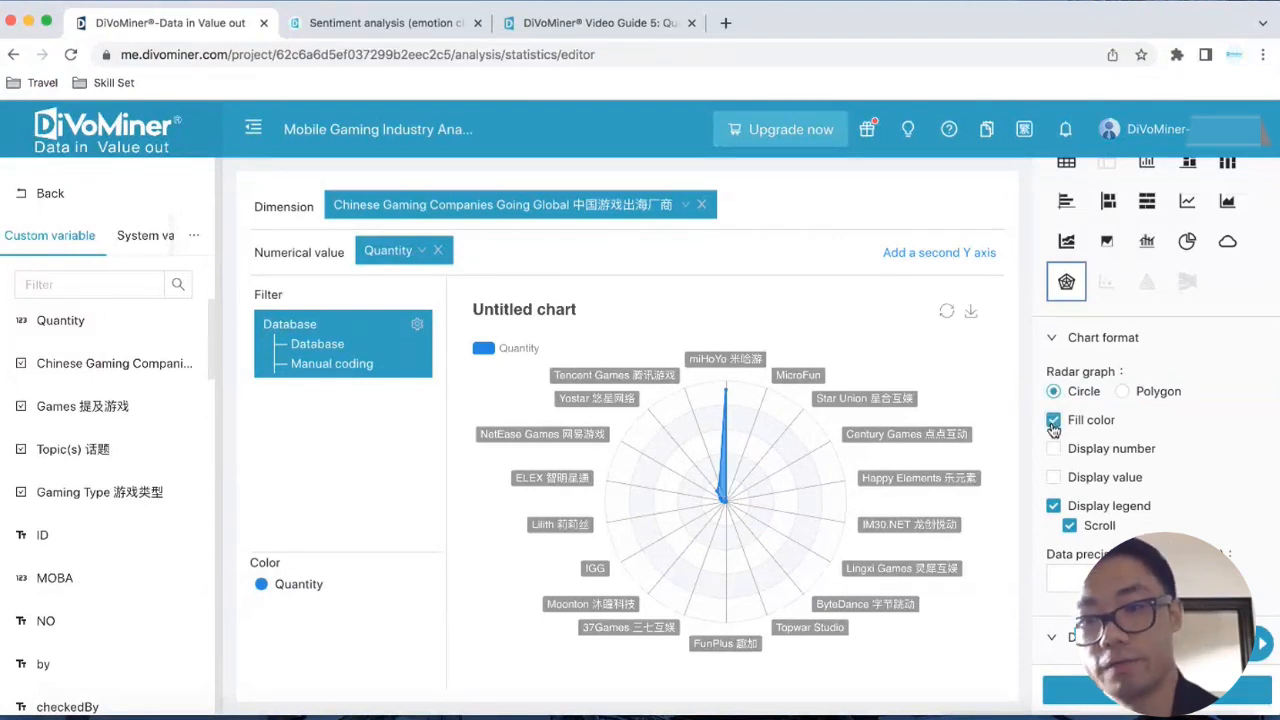
pyautogui.click(1053, 421)
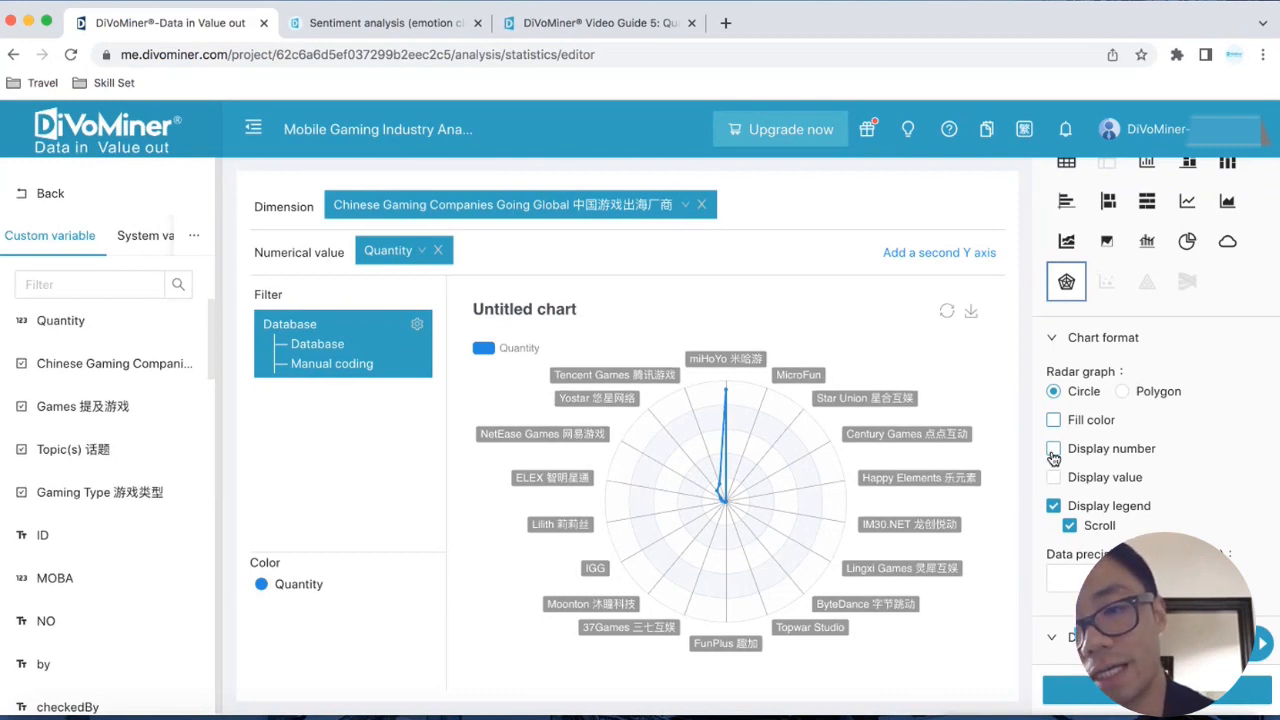
# Try the display number and display value options on the radar chart, switch both off again, and review the remaining format settings.
pyautogui.click(1053, 452)
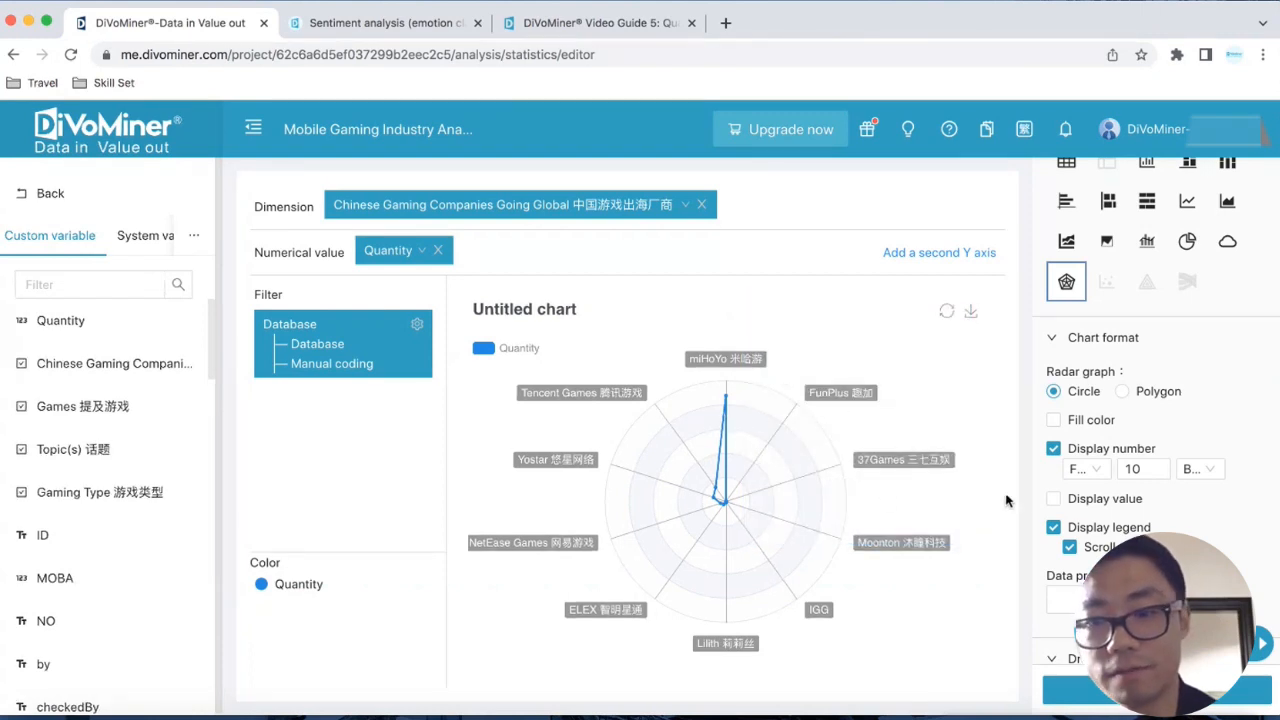
pyautogui.click(1056, 451)
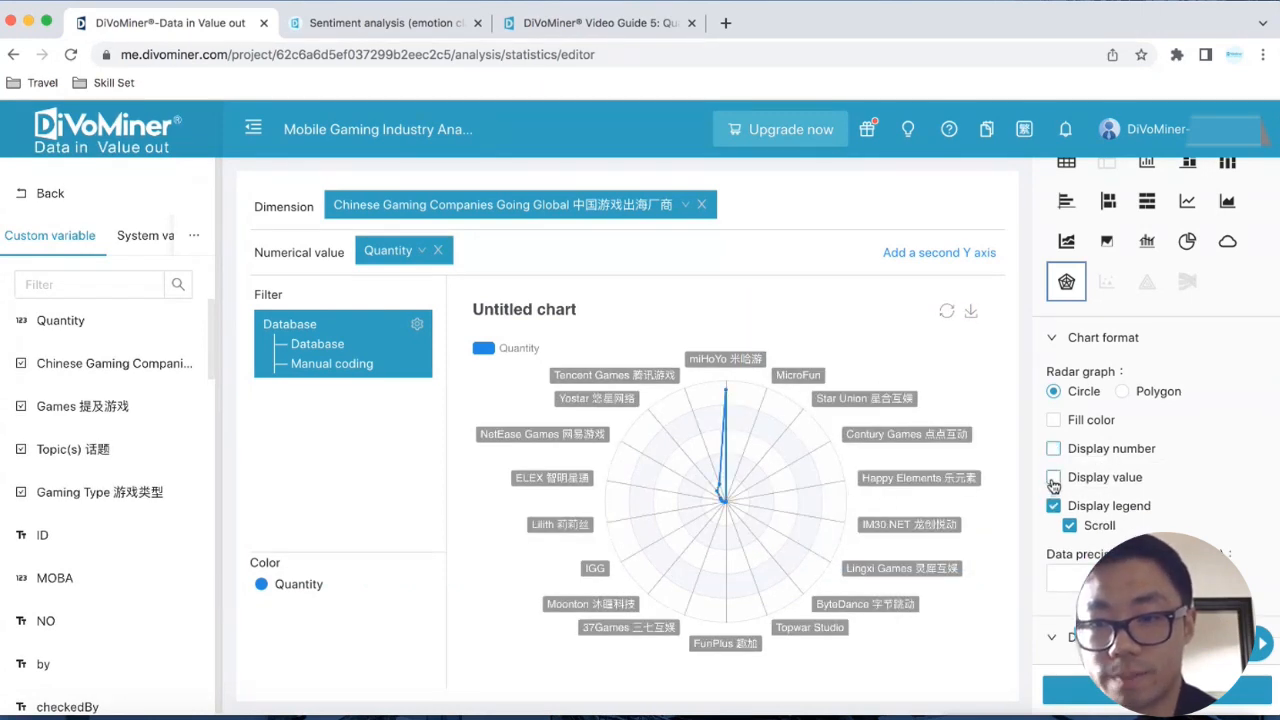
pyautogui.click(1054, 479)
pyautogui.click(1054, 479)
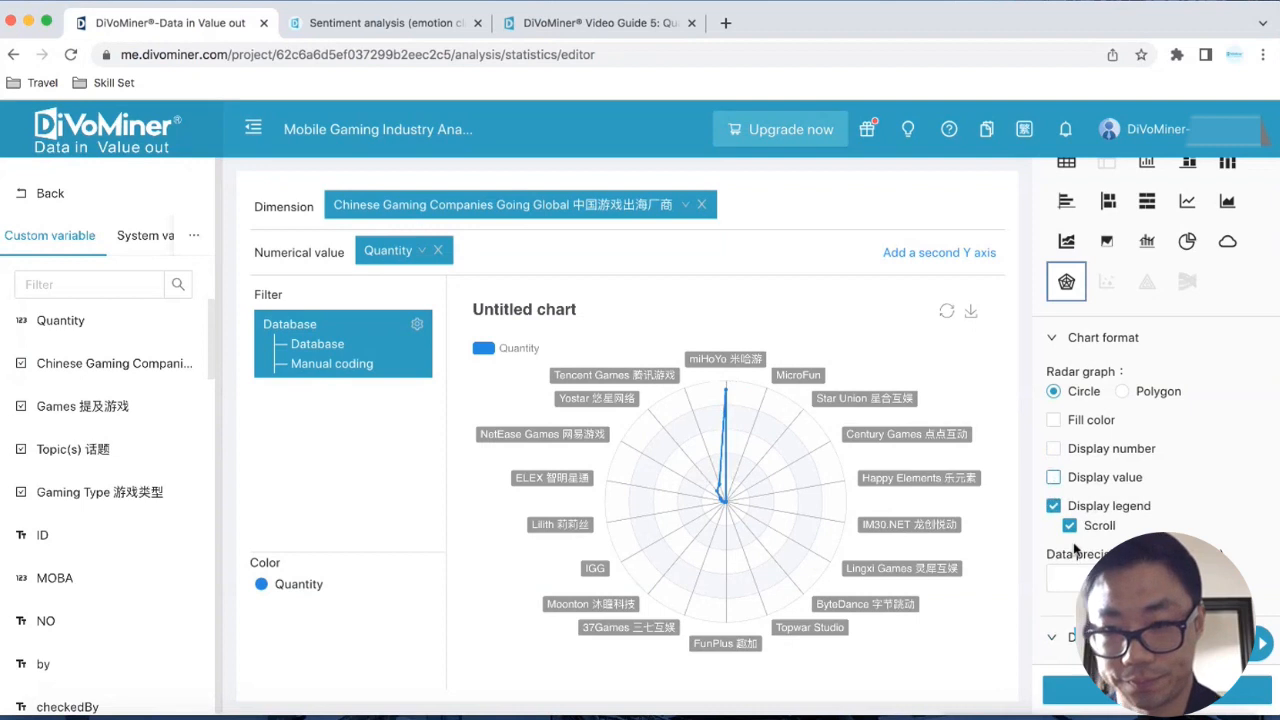
pyautogui.scroll(-1, 1075, 548)
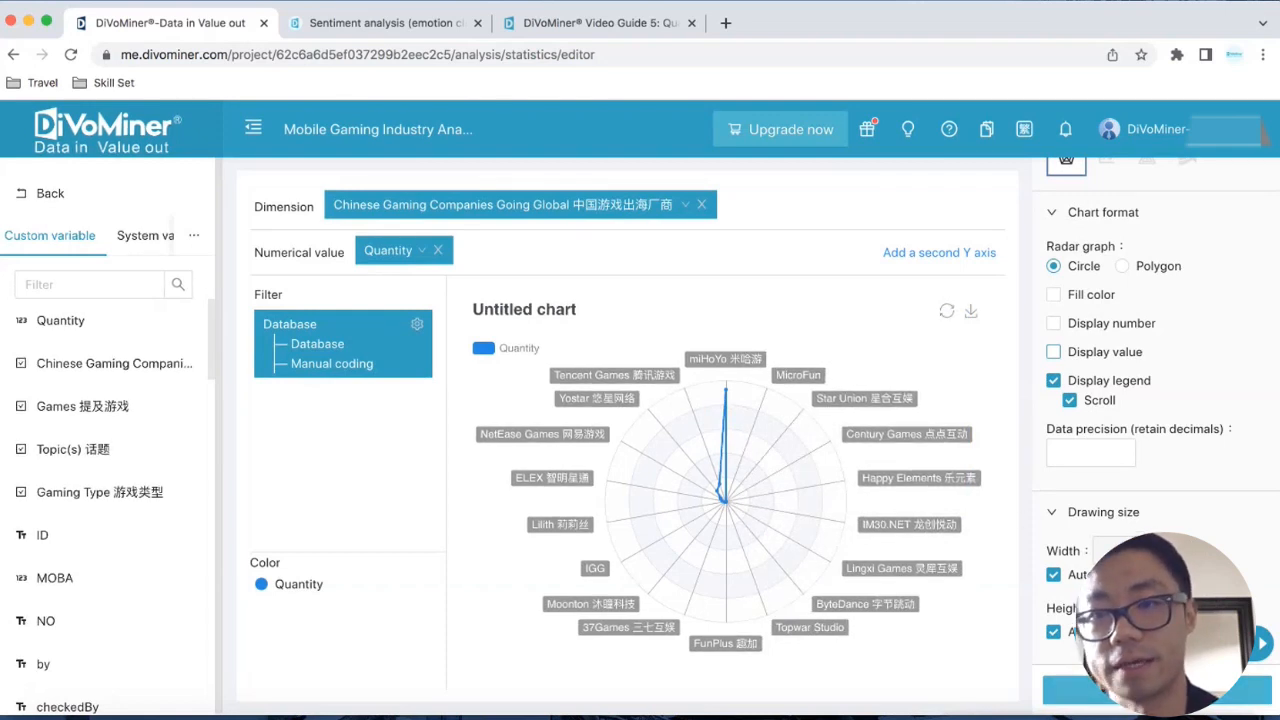
# Set the chart title to "The most popular gaming companies".
pyautogui.scroll(10, 1094, 366)
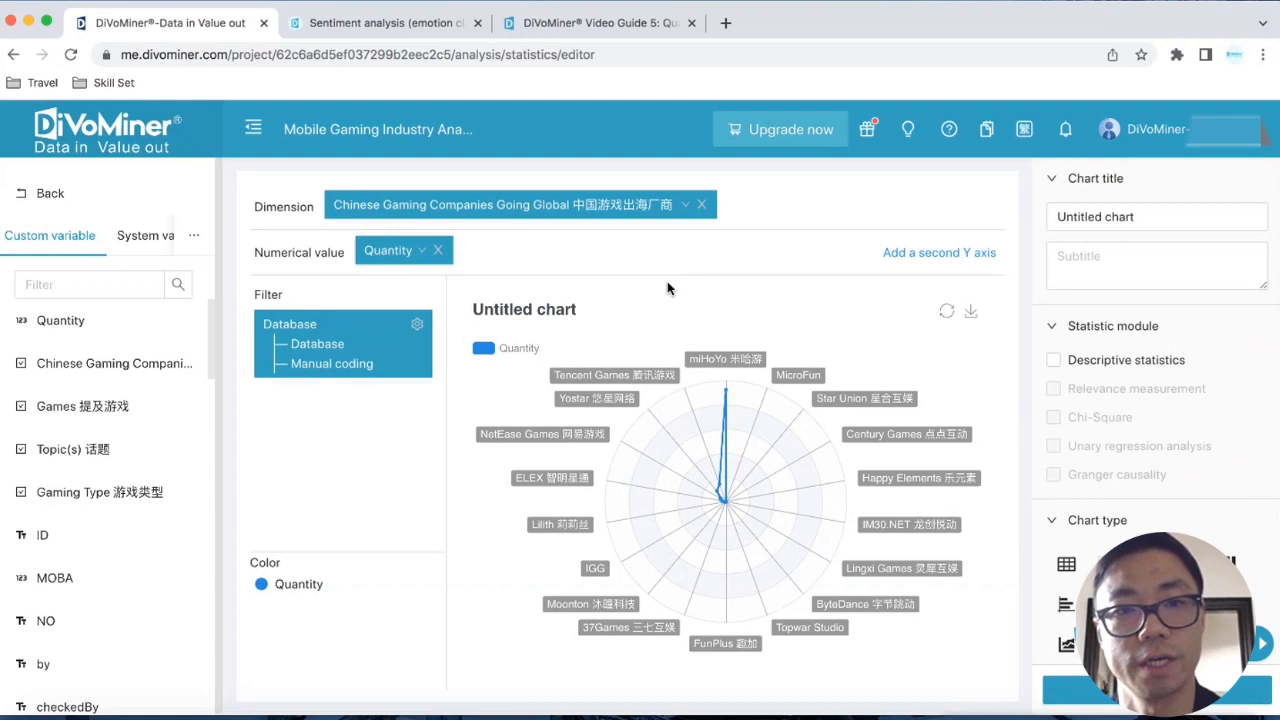
pyautogui.click(1152, 219)
pyautogui.moveTo(1152, 219); pyautogui.dragTo(970, 214)
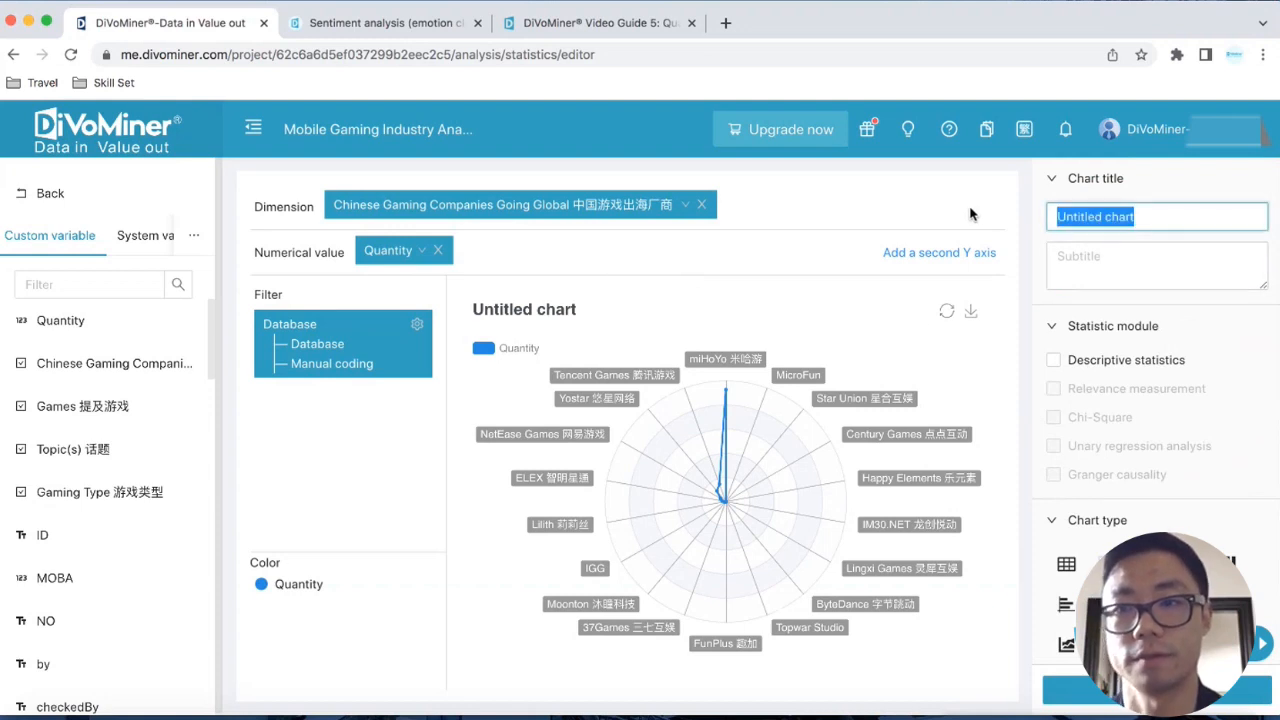
pyautogui.write('The m')
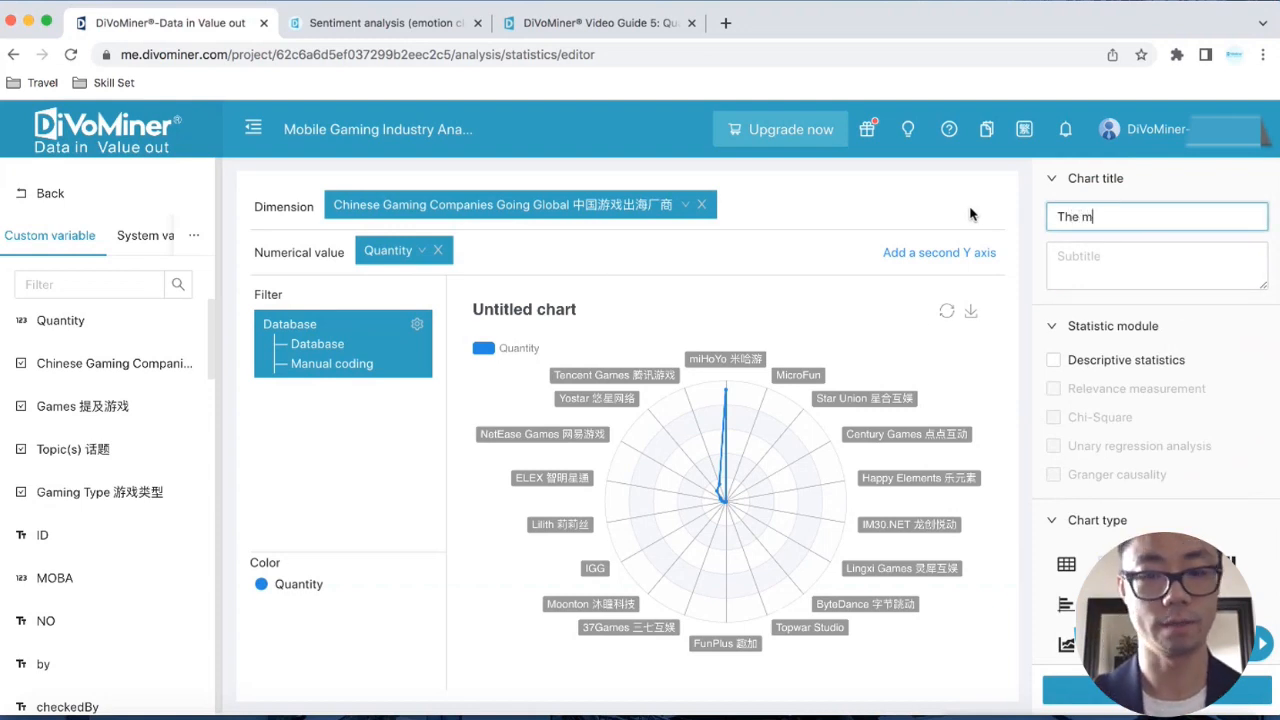
pyautogui.write('ost po')
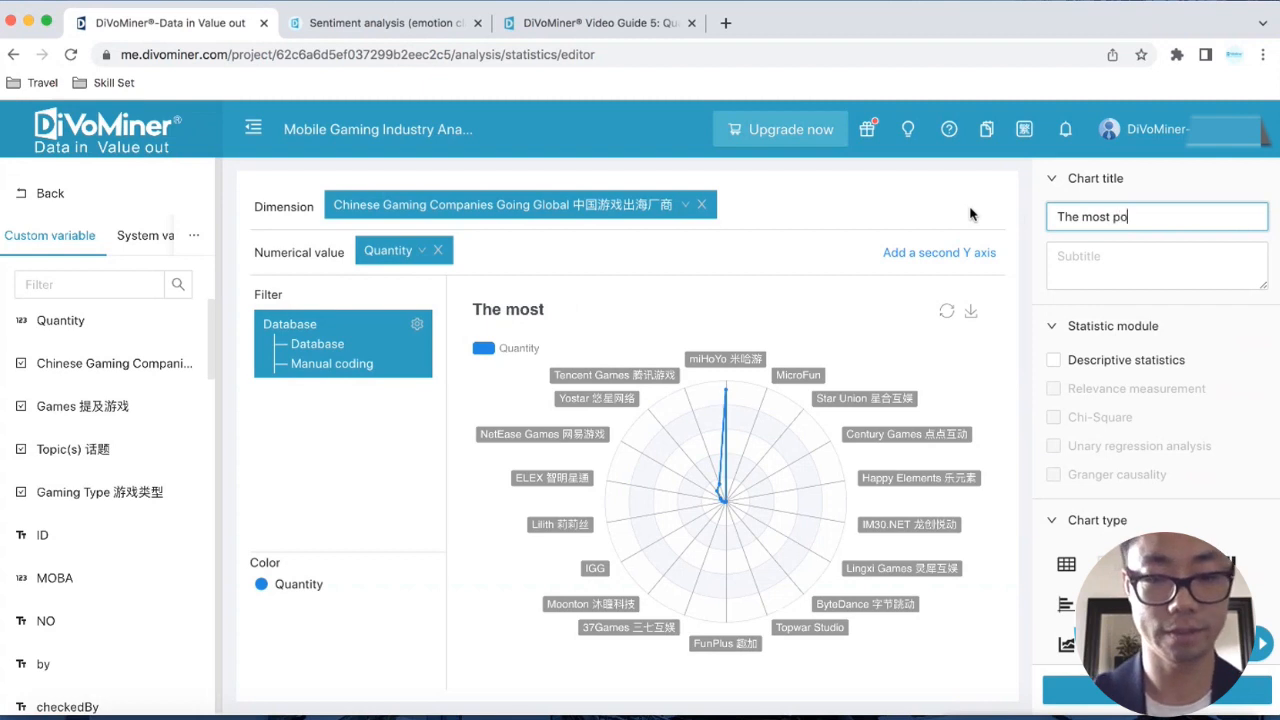
pyautogui.write('pular ga')
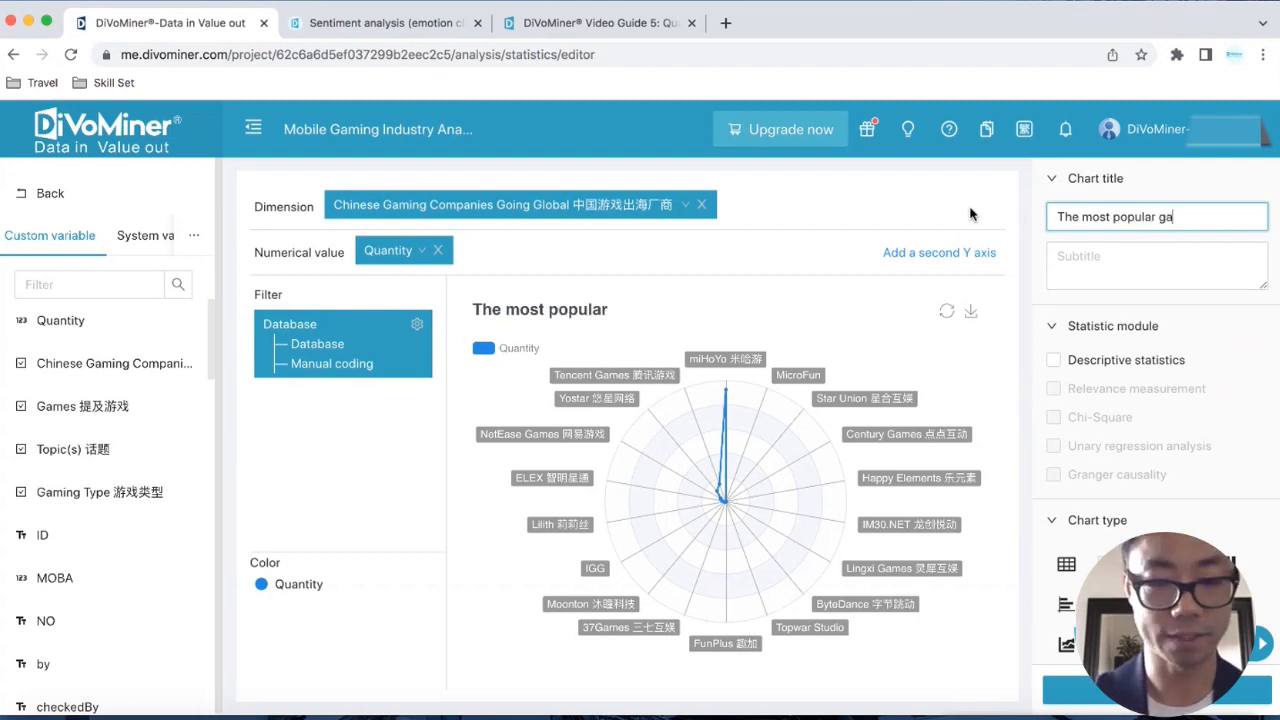
pyautogui.write('ming com')
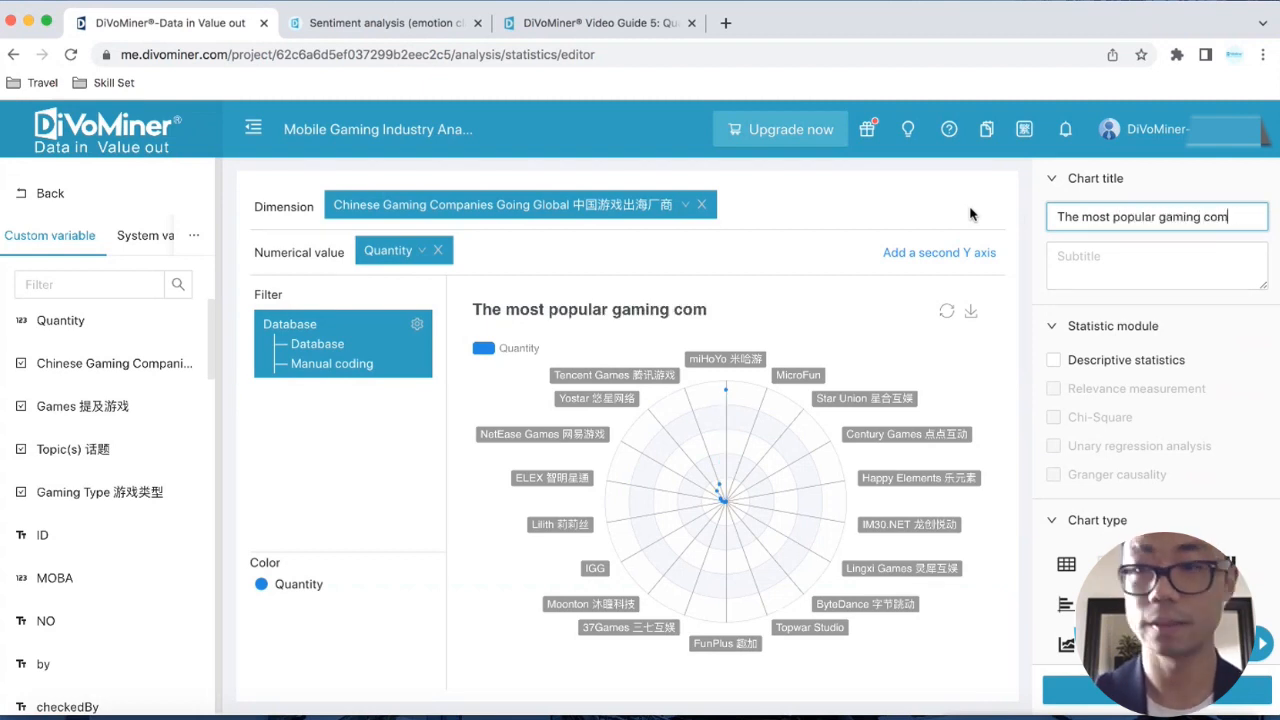
pyautogui.write('panies')
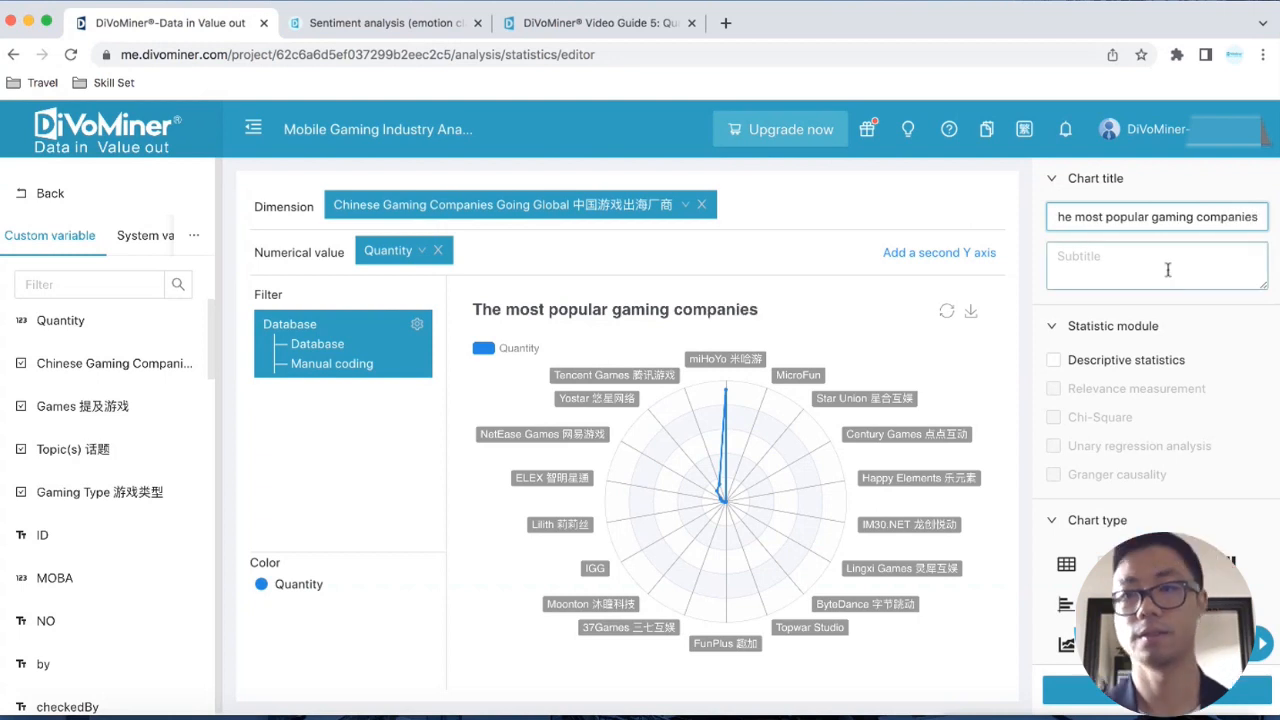
# Save the radar chart to the Charts folder and return to the charts library.
pyautogui.scroll(-2, 1100, 550)
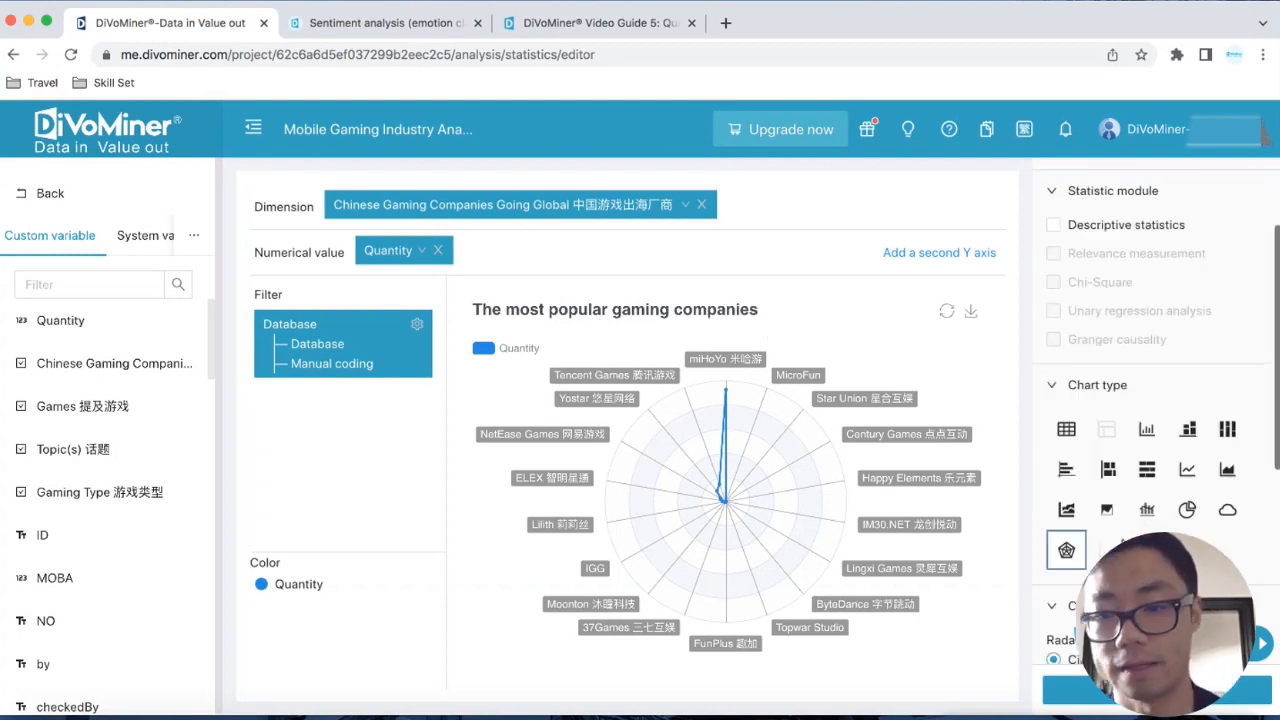
pyautogui.click(1157, 690)
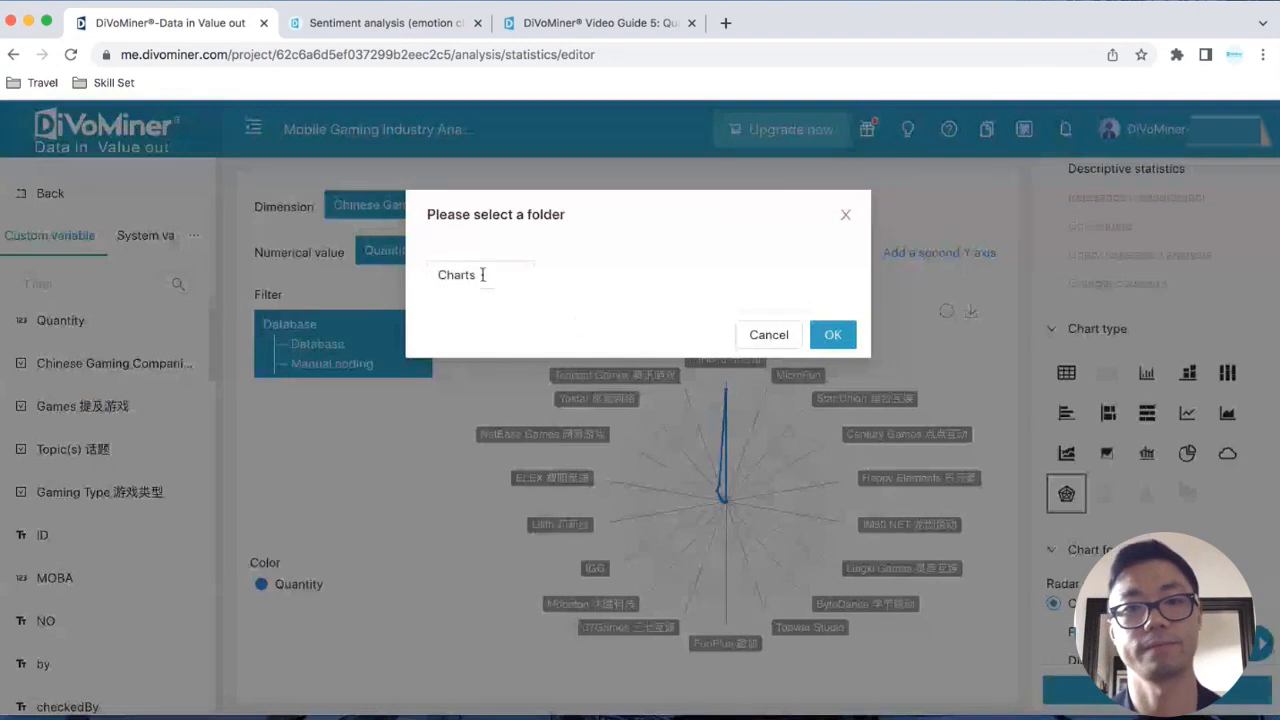
pyautogui.click(521, 272)
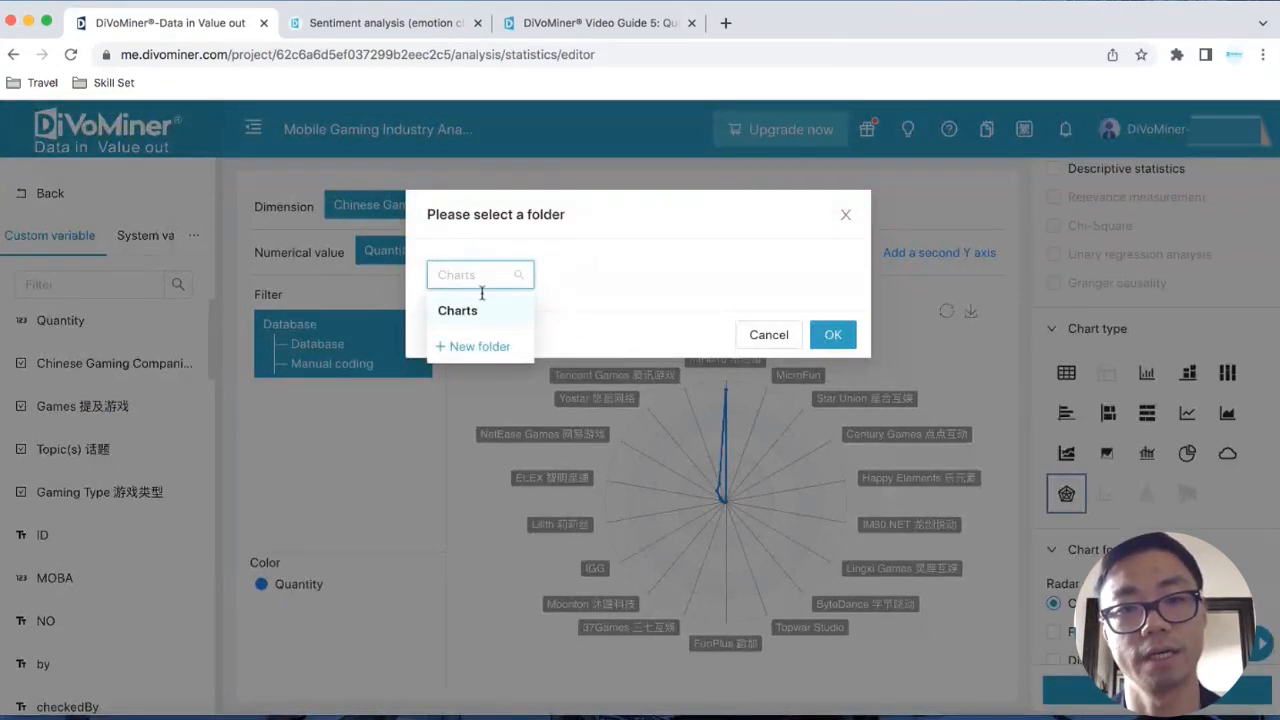
pyautogui.click(829, 336)
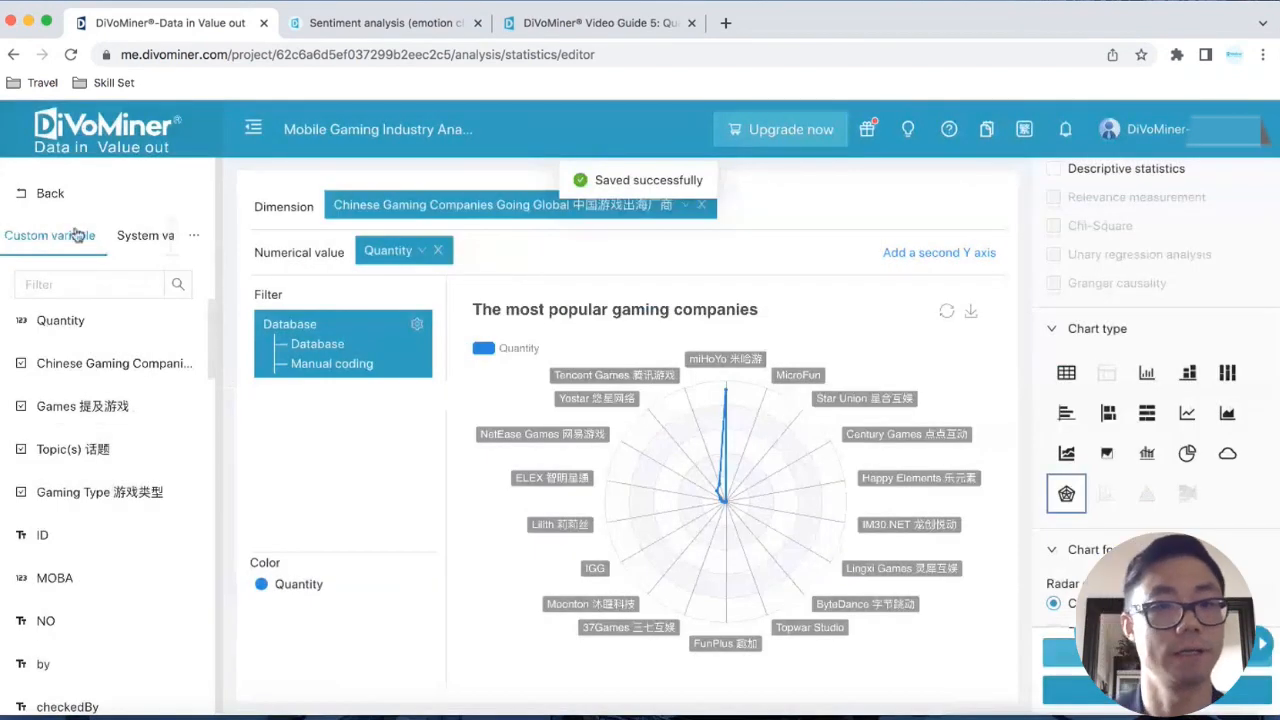
pyautogui.click(55, 194)
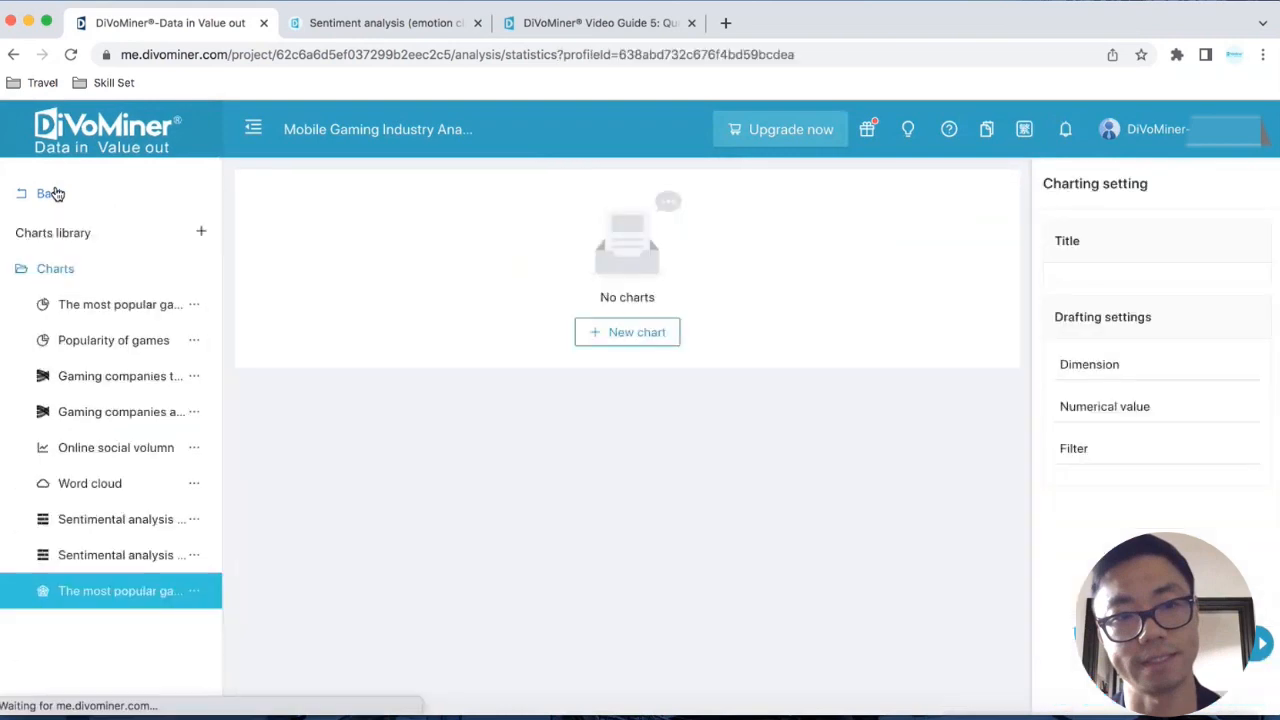